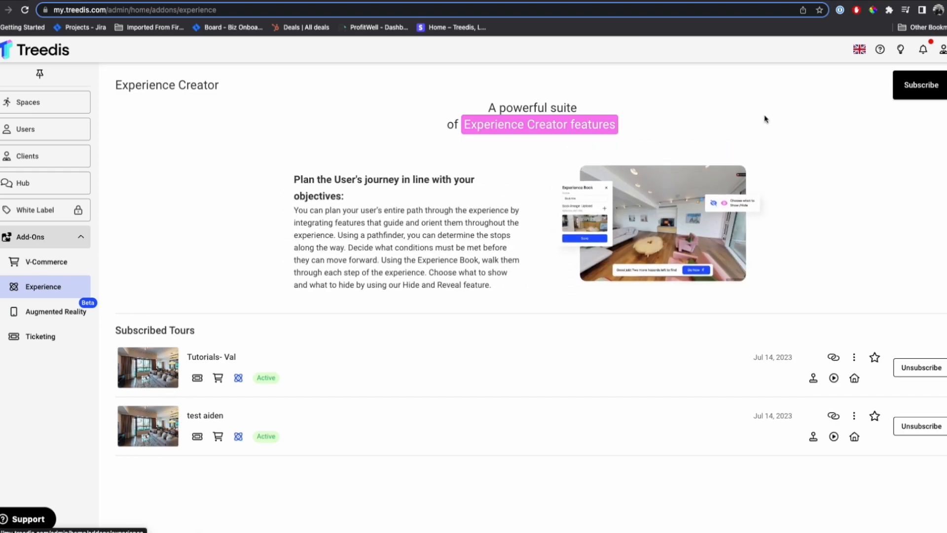
{"action": "left_click", "coordinate": [917, 94]}
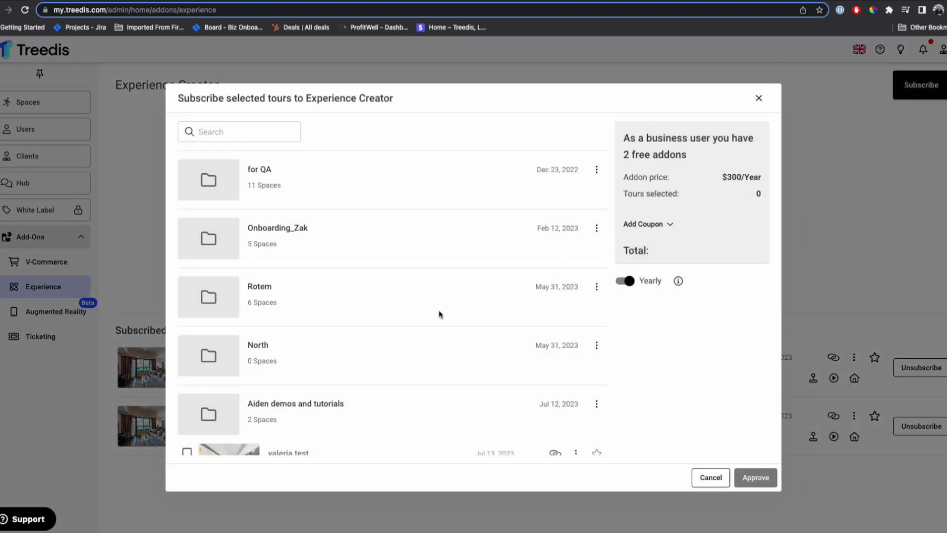
{"action": "scroll", "coordinate": [345, 369], "scroll_direction": "down", "scroll_amount": 6}
{"action": "scroll", "coordinate": [344, 369], "scroll_direction": "up", "scroll_amount": 6}
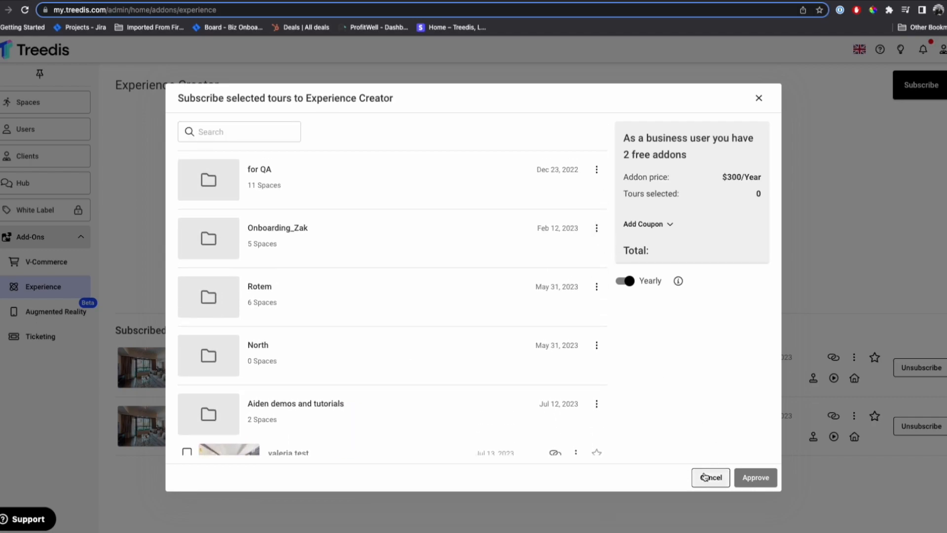
{"action": "left_click", "coordinate": [703, 480]}
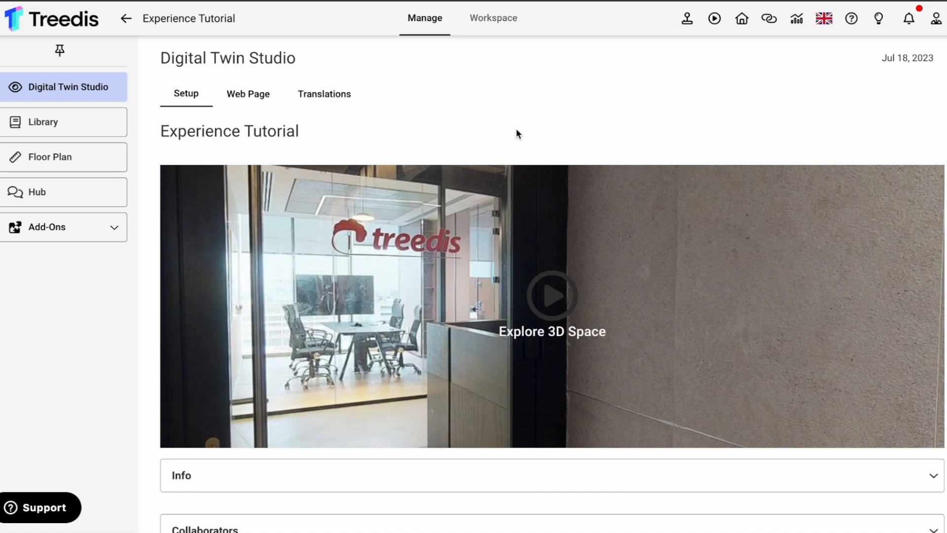
- Open the Experience Tutorial workspace and walk through the 3D tour from the entrance door to the hallway beside the meeting room
{"action": "left_click", "coordinate": [506, 31]}
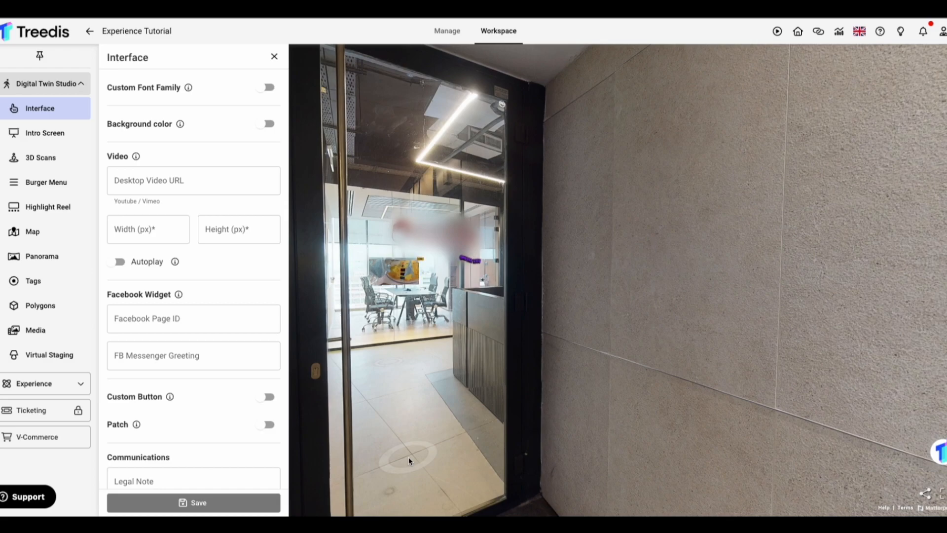
{"action": "left_click", "coordinate": [411, 445]}
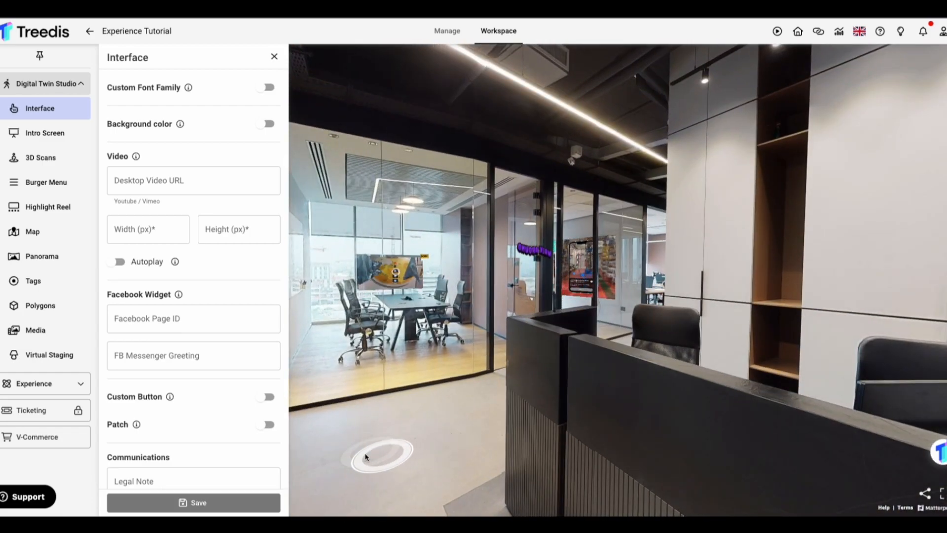
{"action": "left_click", "coordinate": [366, 457]}
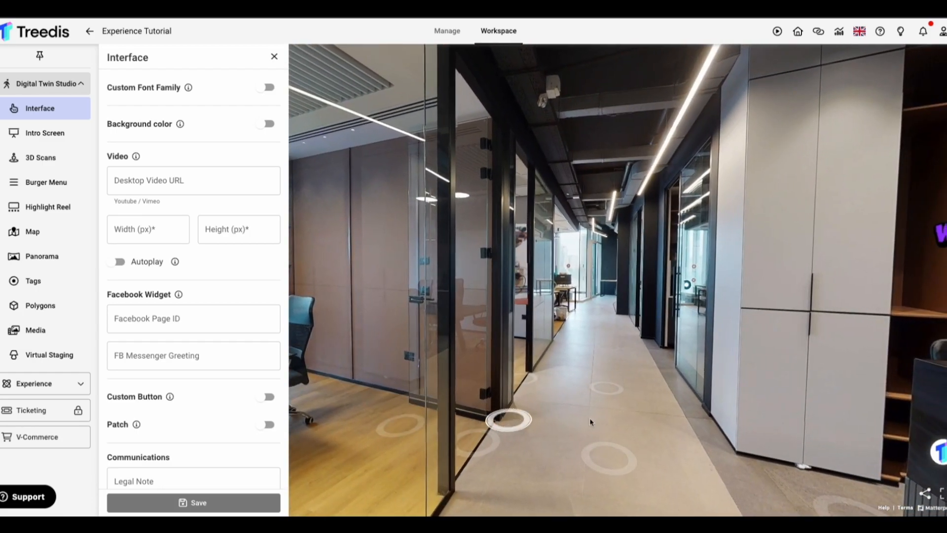
{"action": "left_click_drag", "start_coordinate": [591, 422], "coordinate": [676, 417]}
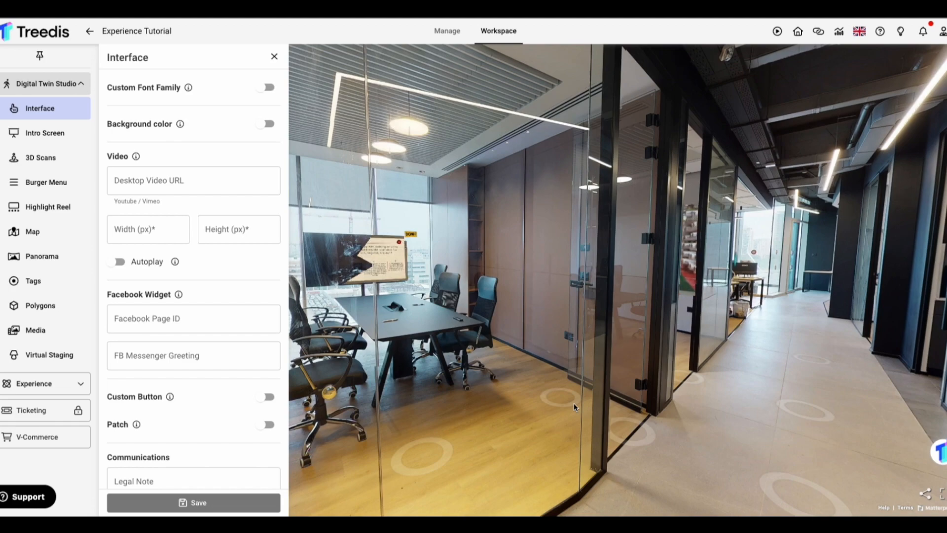
{"action": "left_click", "coordinate": [657, 390]}
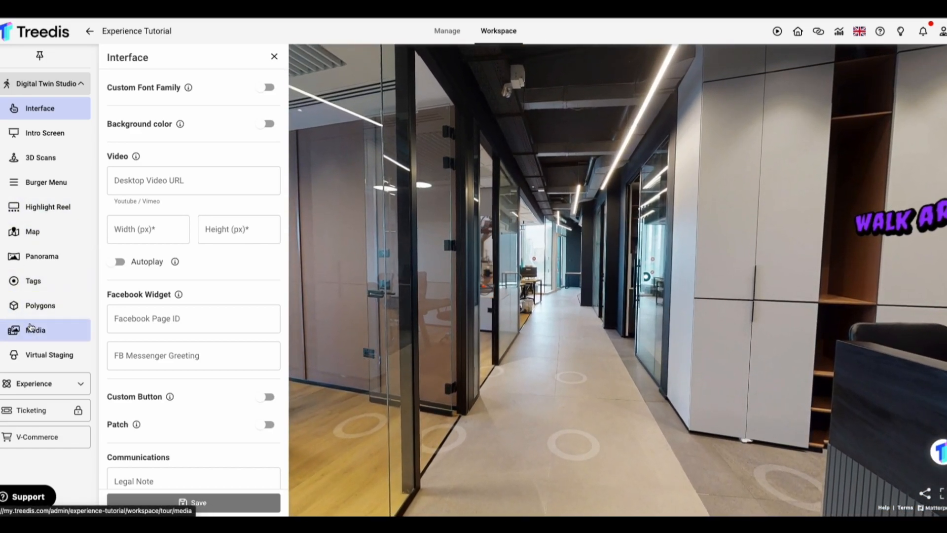
{"action": "left_click", "coordinate": [30, 327]}
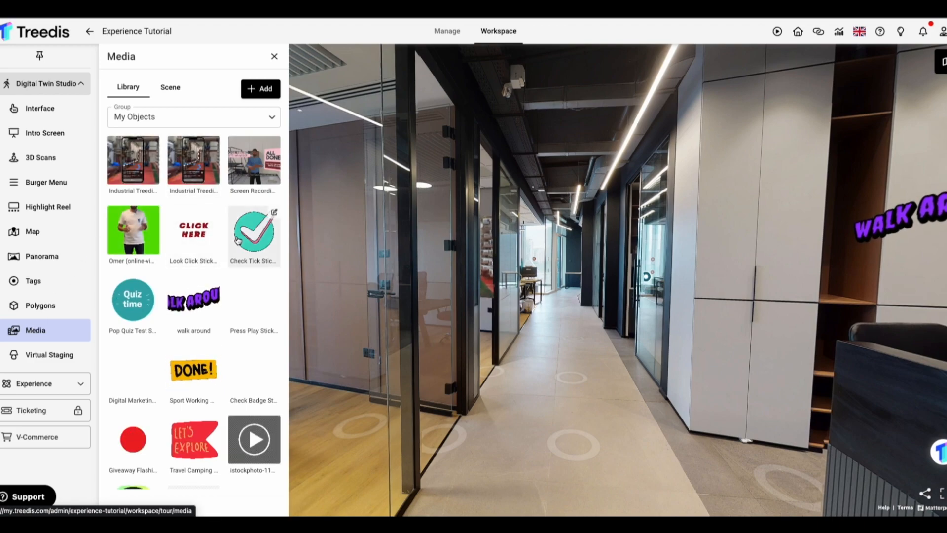
{"action": "left_click", "coordinate": [256, 245]}
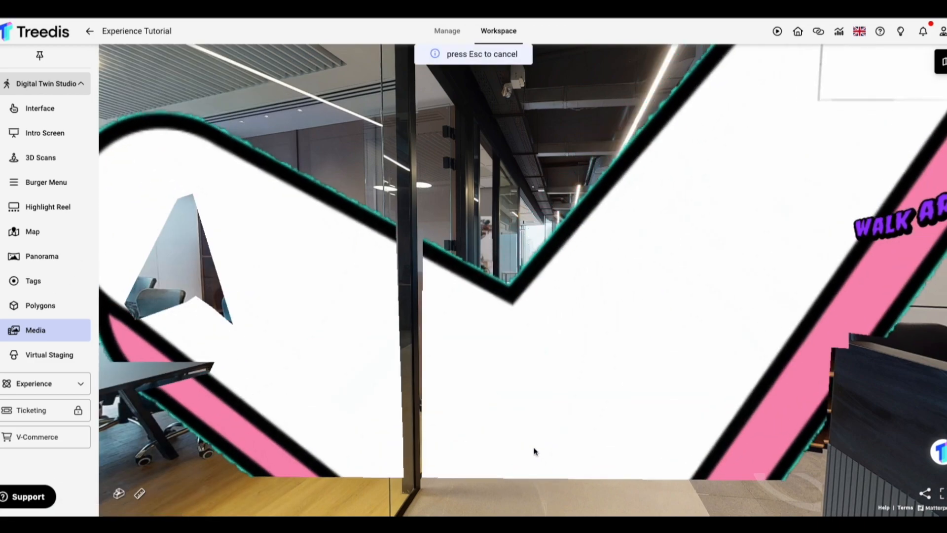
{"action": "left_click", "coordinate": [532, 449]}
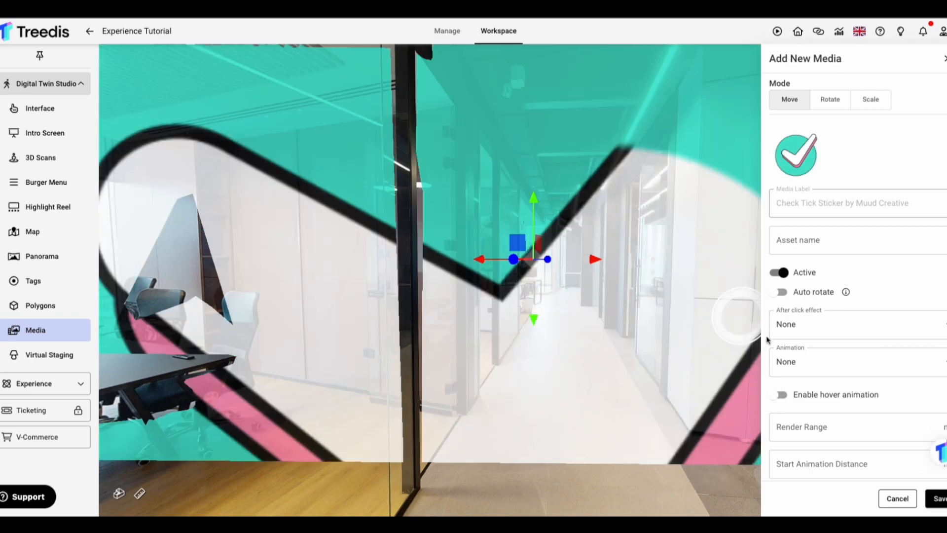
{"action": "left_click", "coordinate": [909, 498]}
{"action": "left_click_drag", "start_coordinate": [565, 374], "coordinate": [720, 379]}
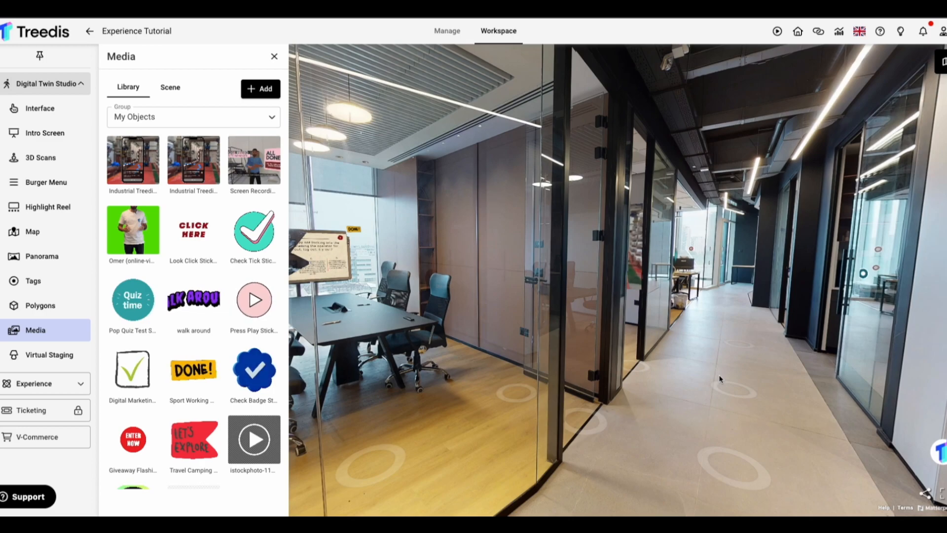
- Enable the experience in its general settings and name it "The Treedis Office Experience"
{"action": "left_click", "coordinate": [44, 383]}
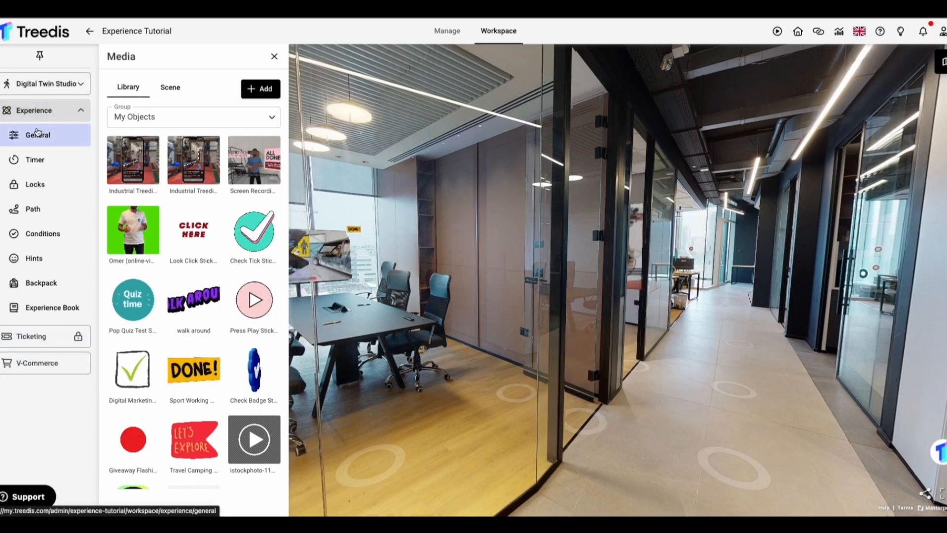
{"action": "left_click", "coordinate": [37, 132]}
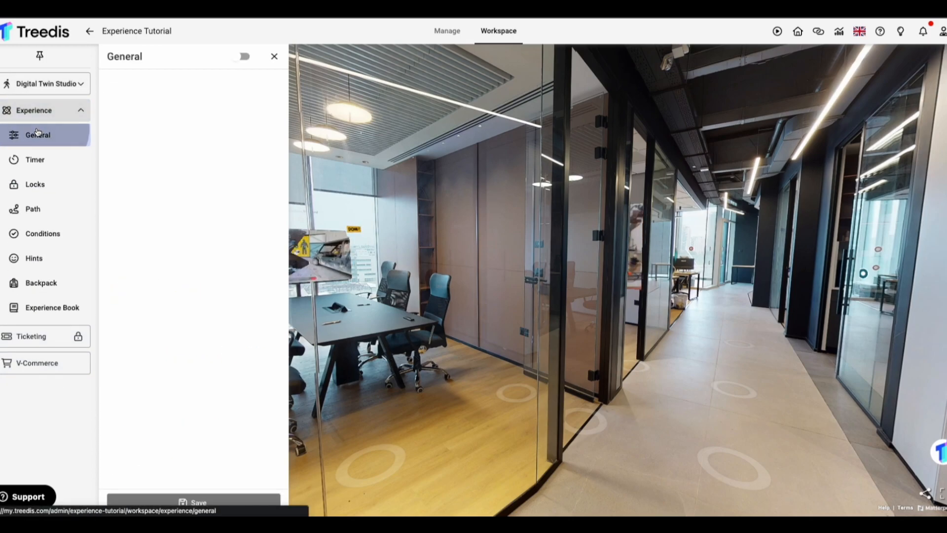
{"action": "left_click", "coordinate": [241, 58]}
{"action": "left_click", "coordinate": [182, 94]}
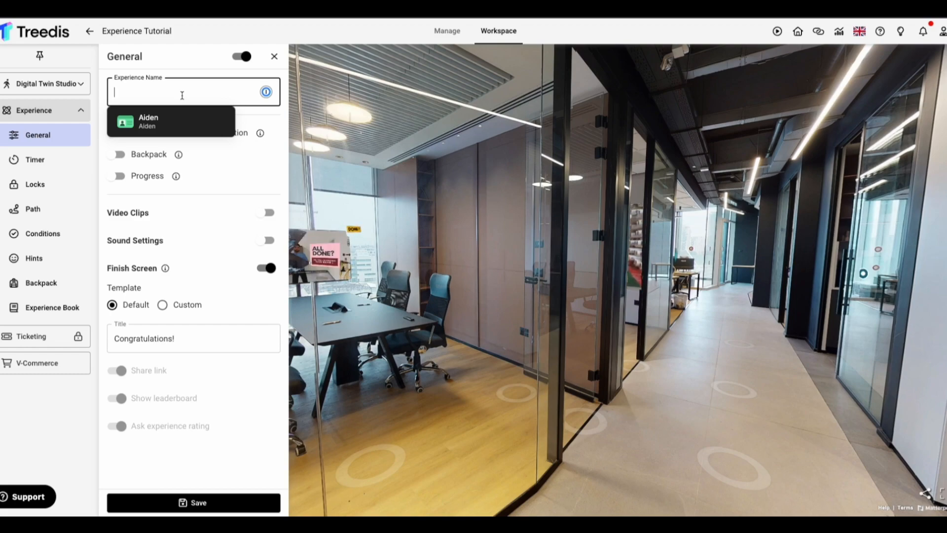
{"action": "type", "text": "The "}
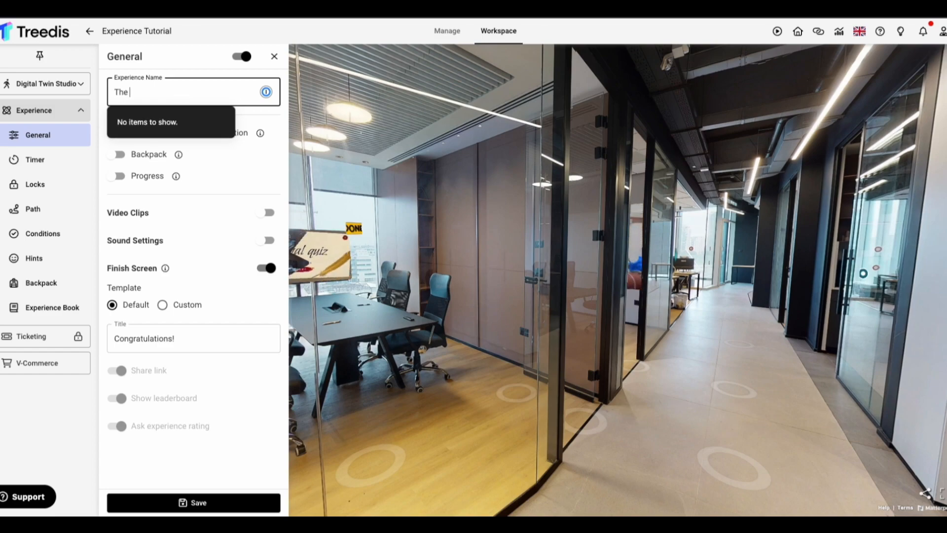
{"action": "type", "text": "Treedis Office Experience"}
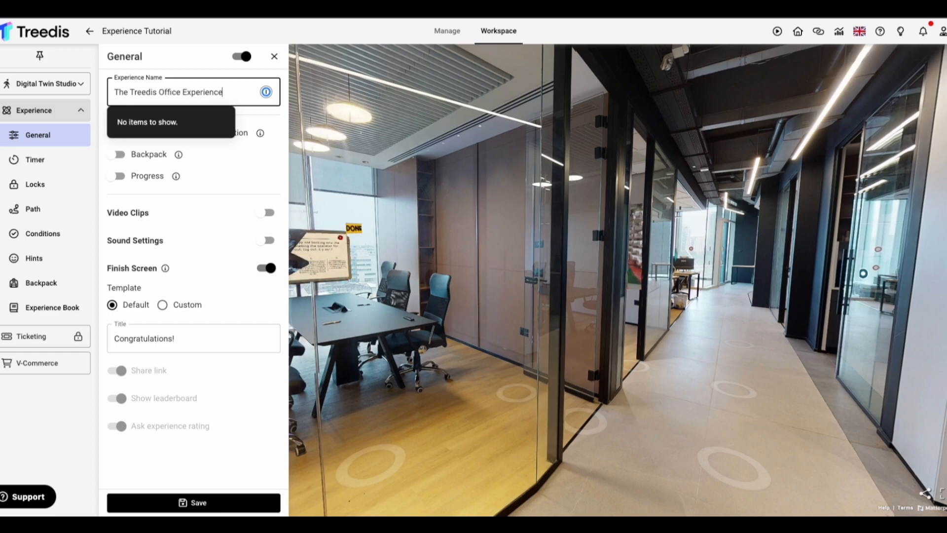
{"action": "left_click", "coordinate": [222, 174]}
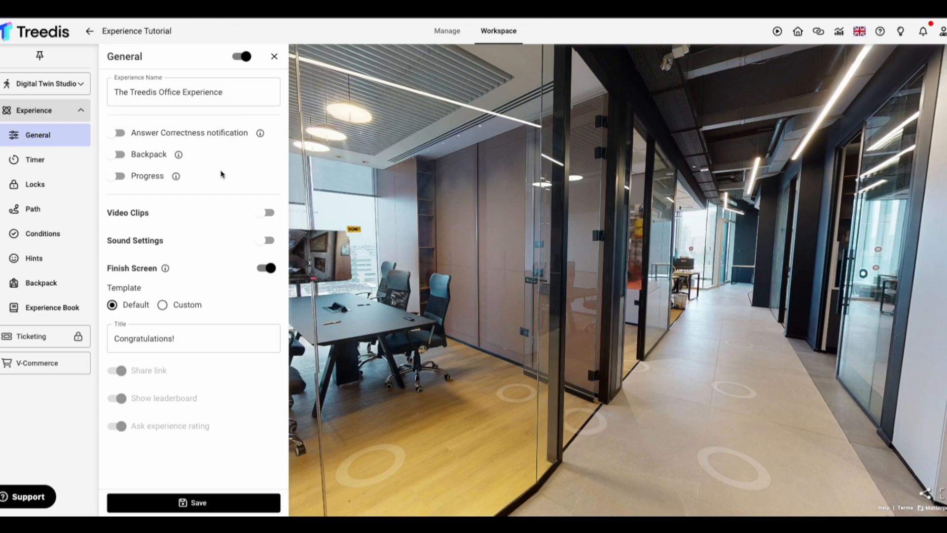
- Try out the Answer Correctness notification and Backpack options, switching each one on and back off
{"action": "left_click", "coordinate": [120, 138]}
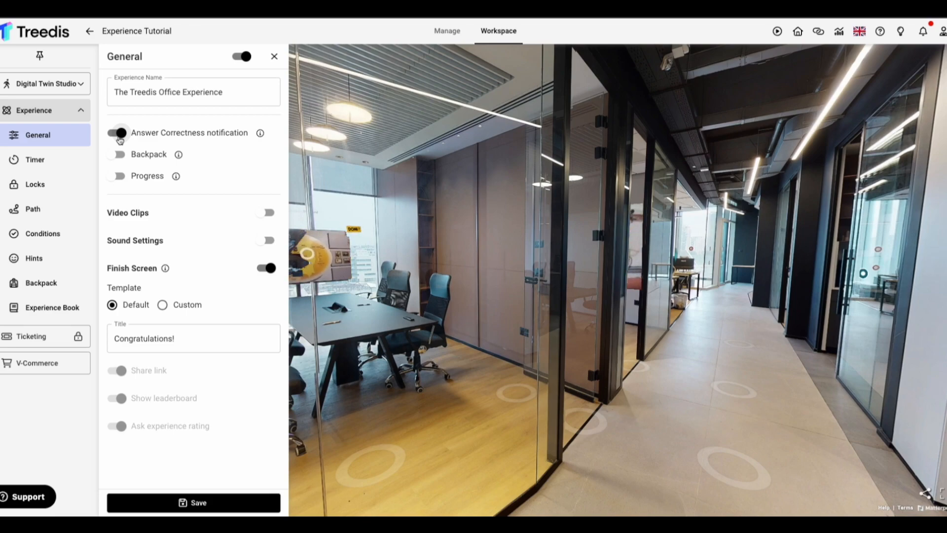
{"action": "left_click", "coordinate": [120, 139]}
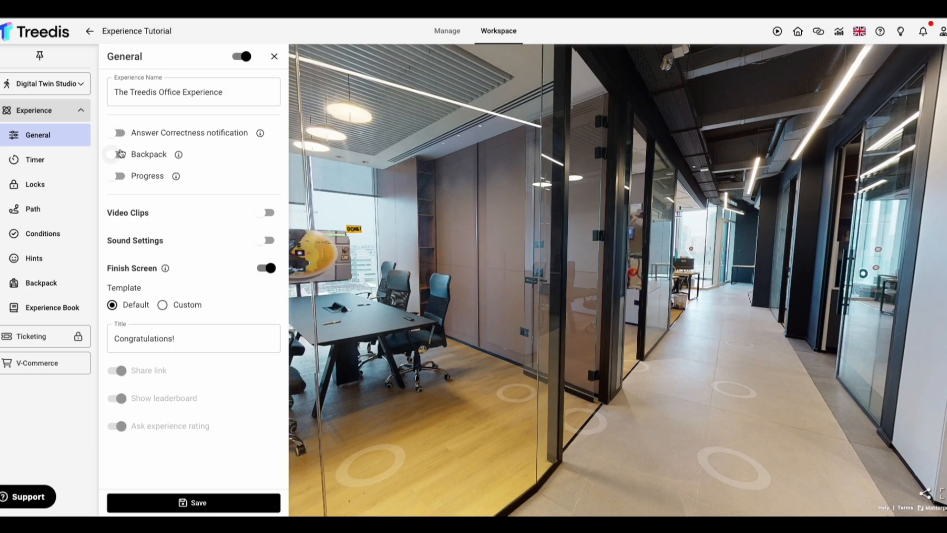
{"action": "left_click", "coordinate": [120, 154]}
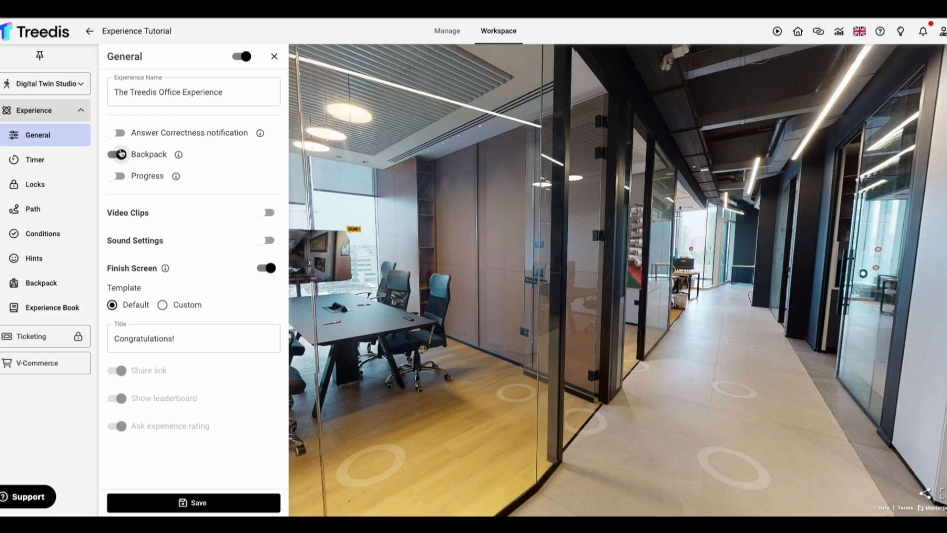
{"action": "left_click", "coordinate": [120, 154]}
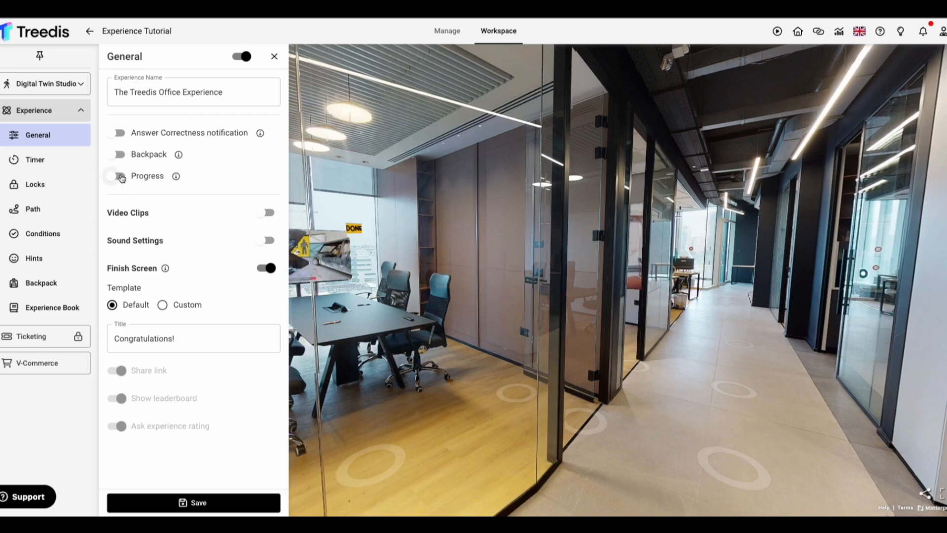
- Enable Progress for the experience and set its score type to Progress
{"action": "left_click", "coordinate": [120, 176]}
{"action": "left_click", "coordinate": [132, 203]}
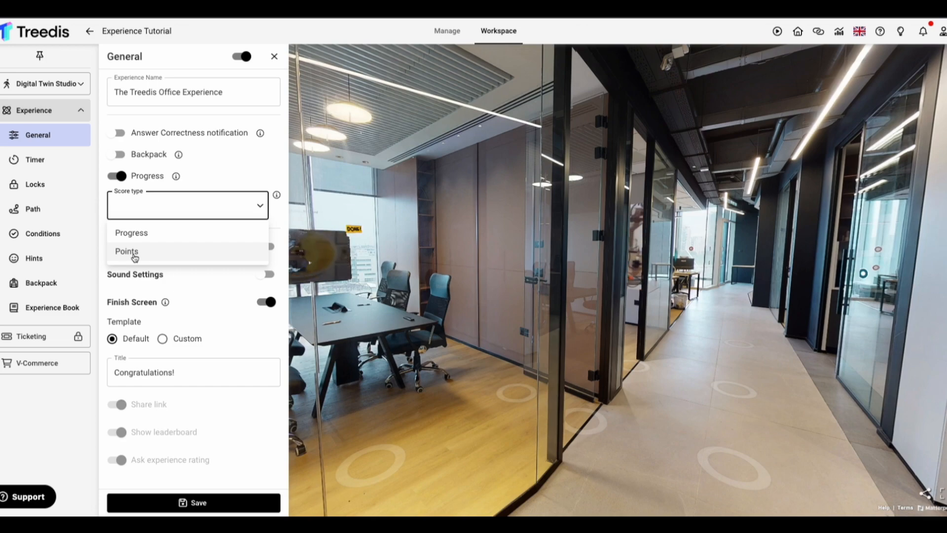
{"action": "left_click", "coordinate": [150, 239]}
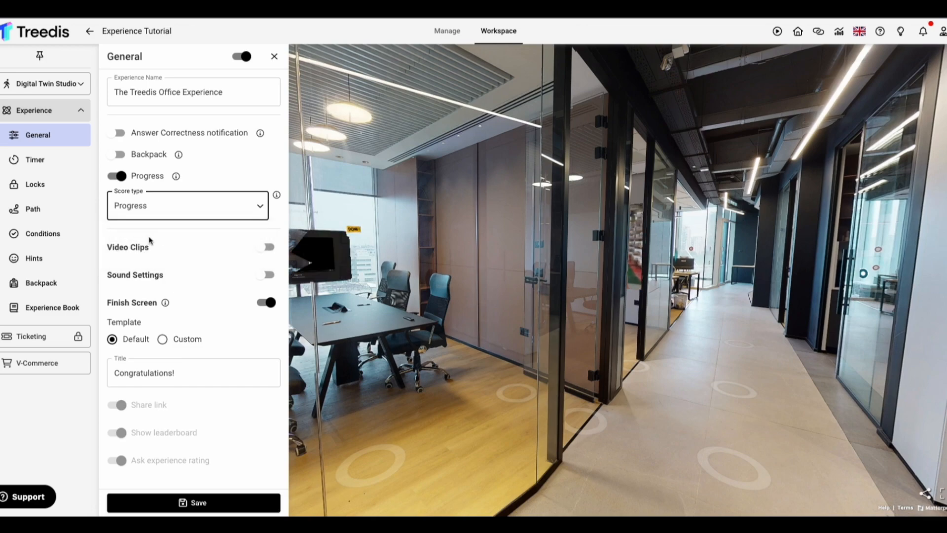
- Try out the Video Clips and Sound Settings options of the experience, switching each one on and back off
{"action": "left_click", "coordinate": [270, 246]}
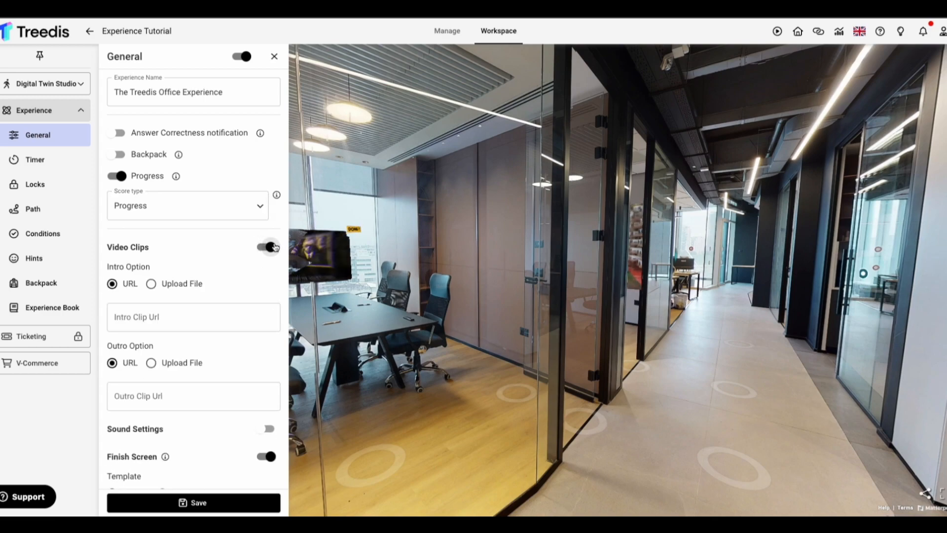
{"action": "scroll", "coordinate": [191, 271], "scroll_direction": "down", "scroll_amount": 2}
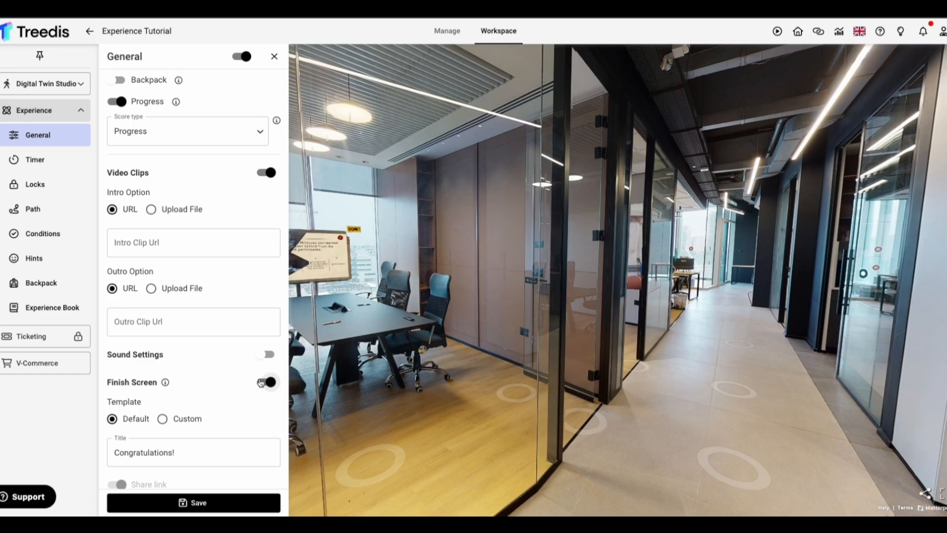
{"action": "left_click", "coordinate": [267, 354]}
{"action": "left_click", "coordinate": [267, 172]}
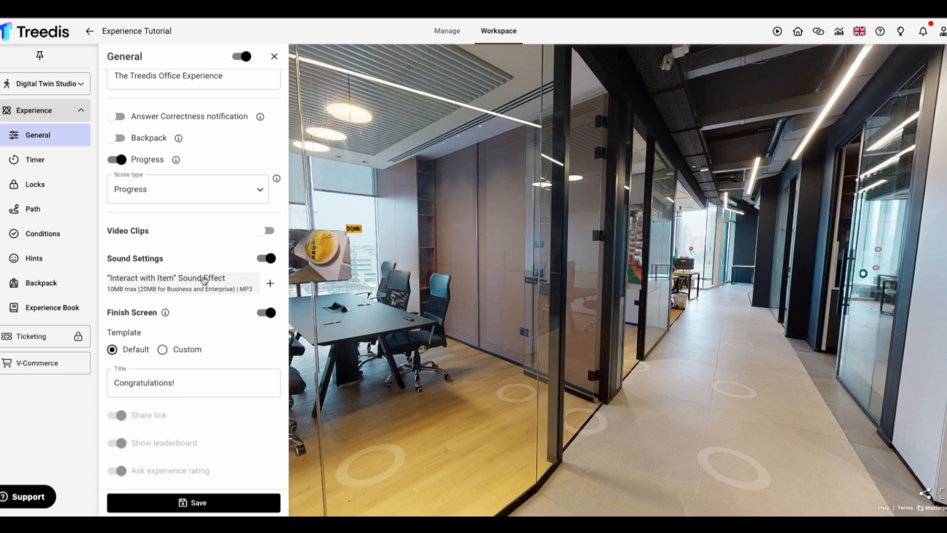
{"action": "left_click", "coordinate": [266, 257]}
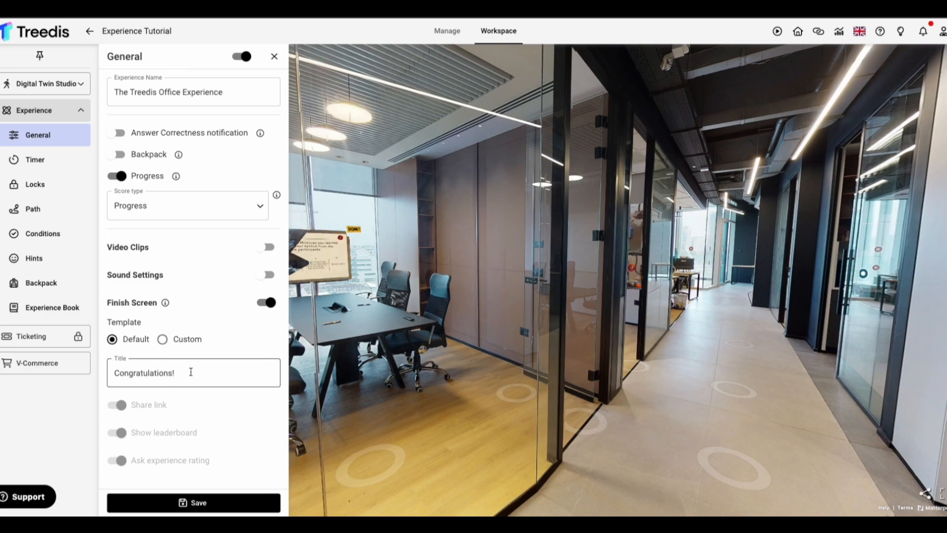
- Set the finish screen's template to Custom
{"action": "left_click_drag", "start_coordinate": [190, 373], "coordinate": [116, 362]}
{"action": "left_click", "coordinate": [191, 339]}
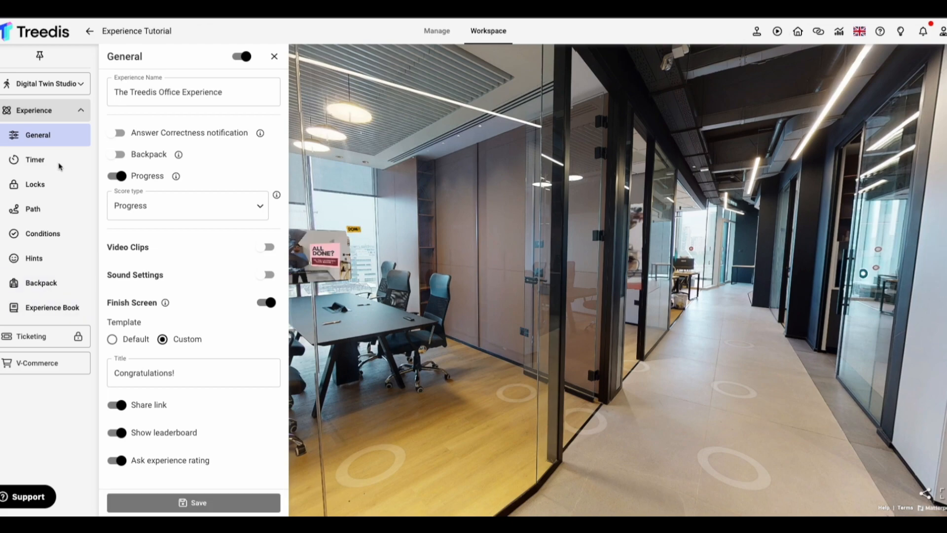
- Open the experience's timer settings and try out enabling the timer, the Stopwatch mode and the size type choices without keeping any change
{"action": "left_click", "coordinate": [31, 162]}
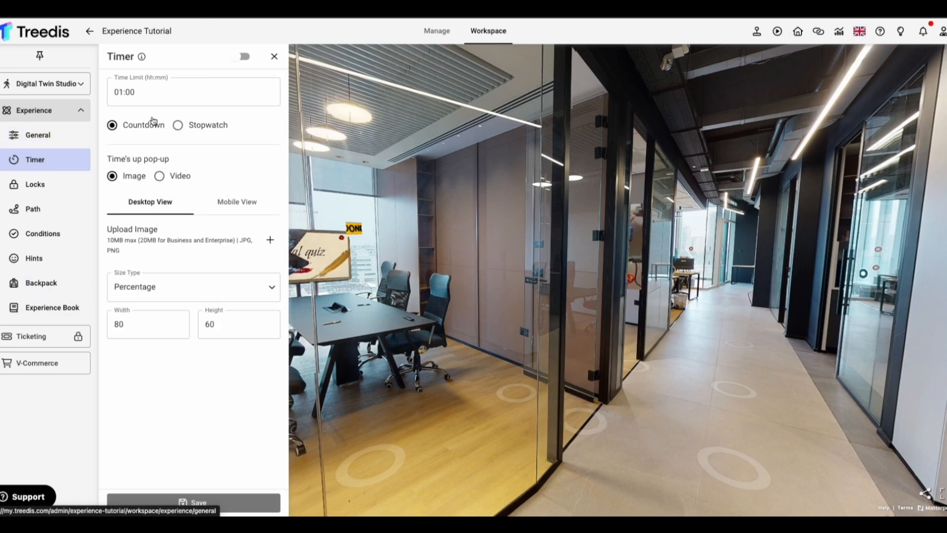
{"action": "left_click", "coordinate": [249, 67]}
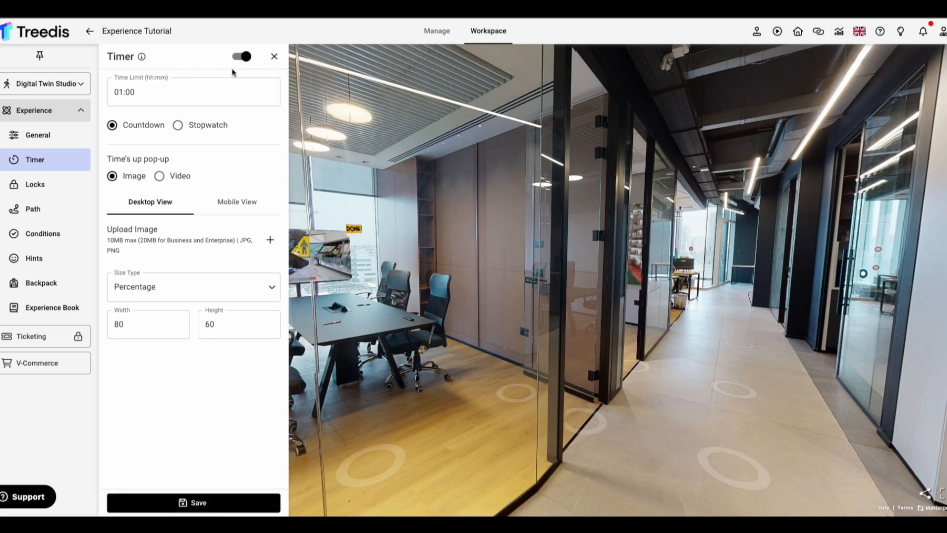
{"action": "left_click", "coordinate": [243, 56]}
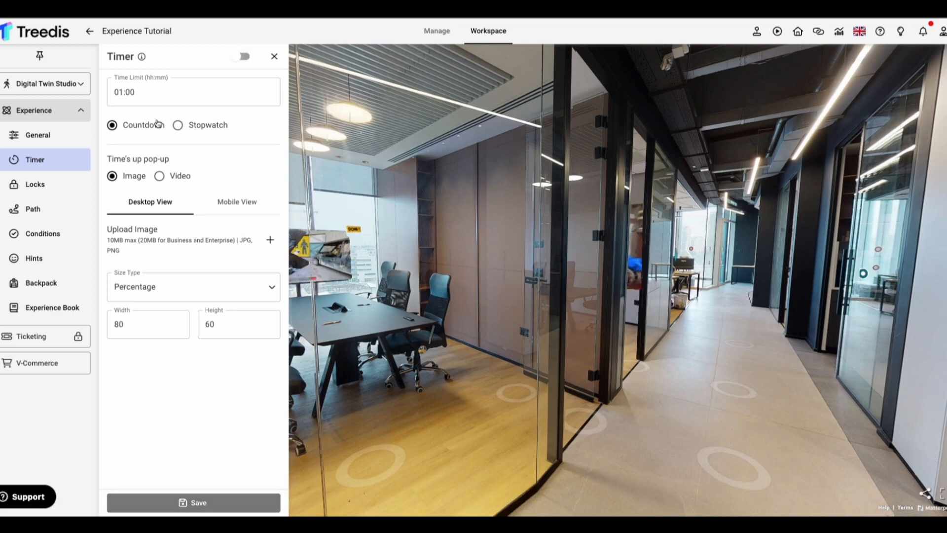
{"action": "left_click", "coordinate": [178, 125]}
{"action": "left_click", "coordinate": [132, 126]}
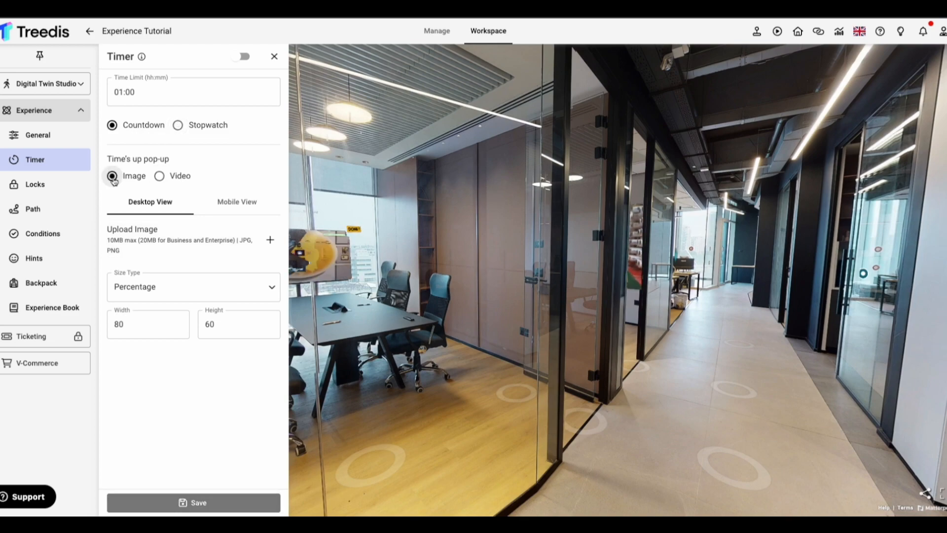
{"action": "left_click", "coordinate": [172, 297]}
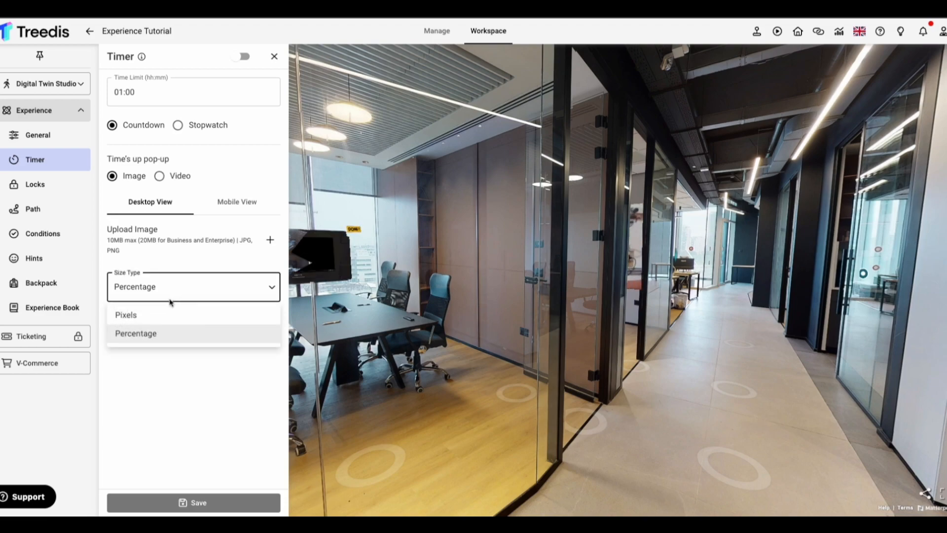
{"action": "left_click", "coordinate": [214, 277]}
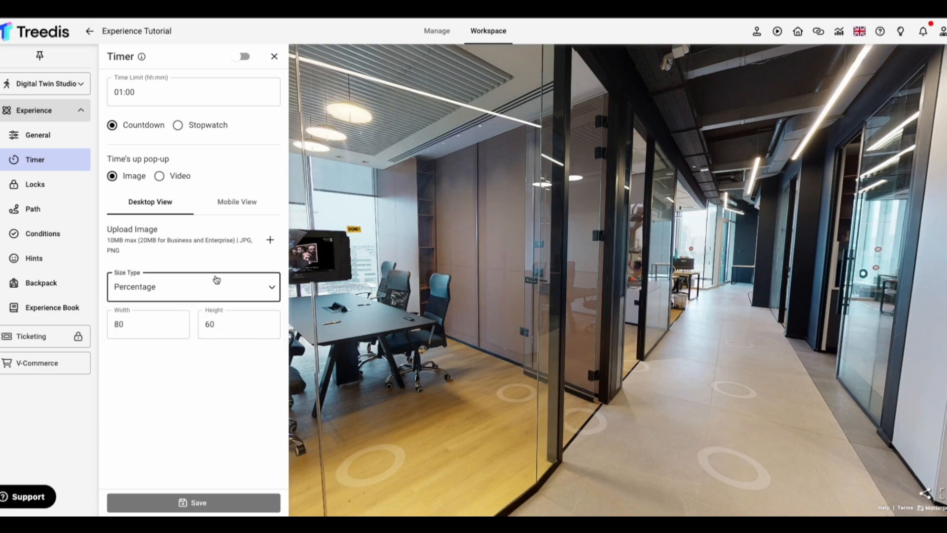
- Open the experience's Locks settings and examine the lock points and the seconds before revealing the next hint
{"action": "left_click", "coordinate": [40, 189]}
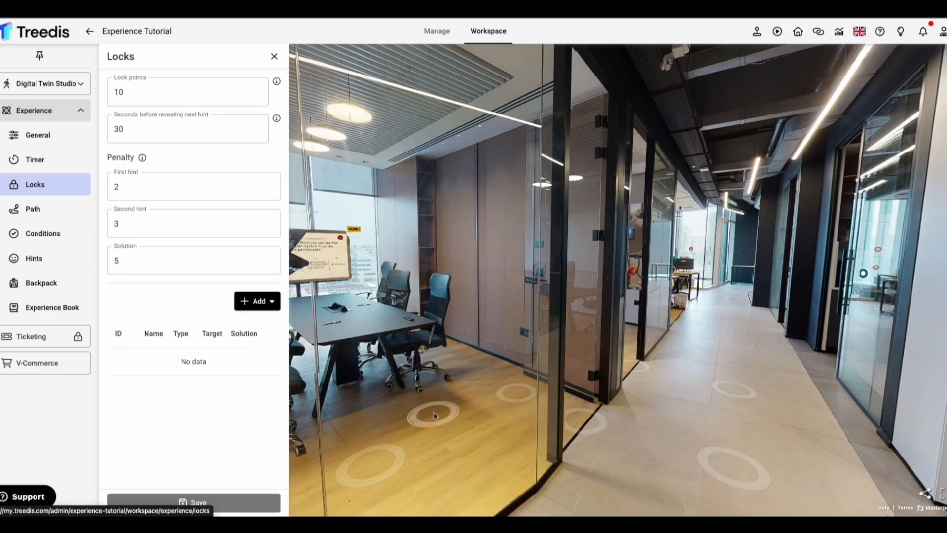
{"action": "left_click", "coordinate": [164, 96]}
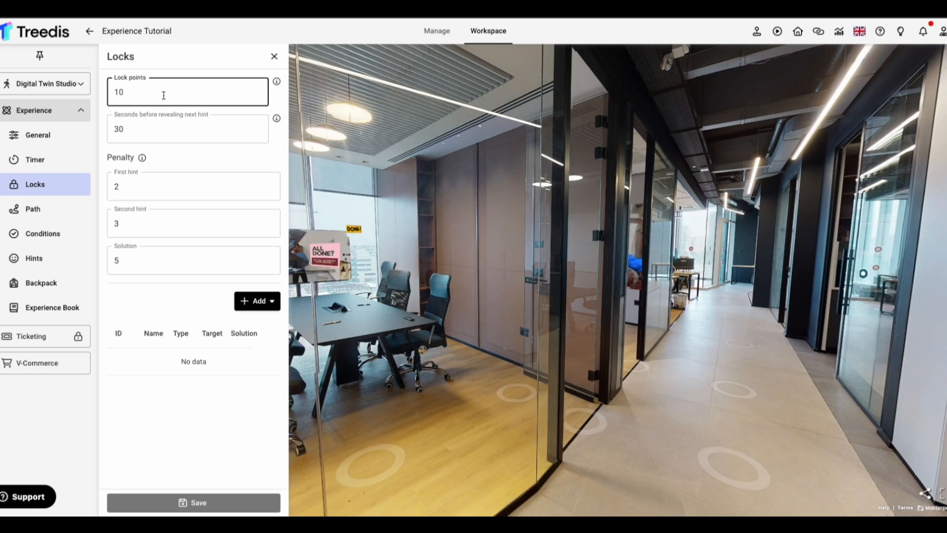
{"action": "left_click", "coordinate": [170, 126]}
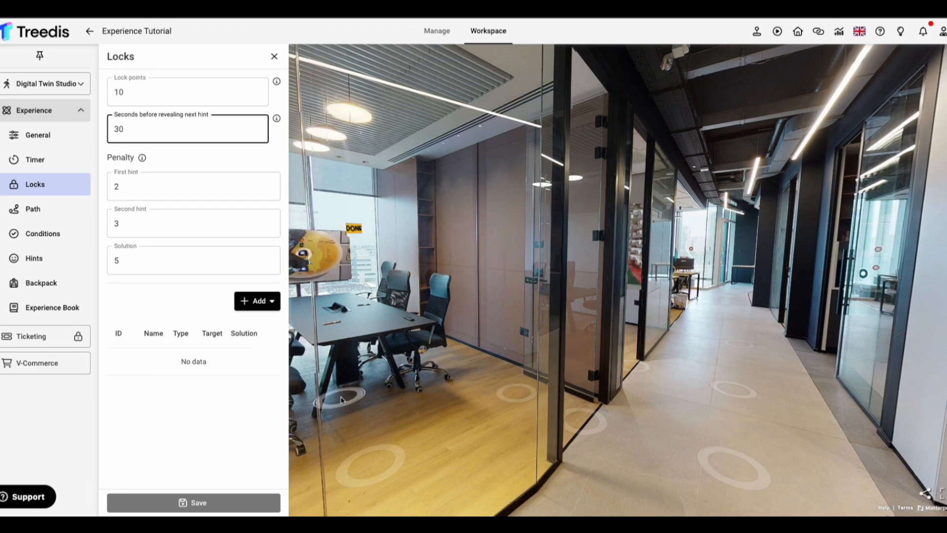
- Try out a new Code Lock with the solution 2 and the description "what is 1 + 1"
{"action": "left_click", "coordinate": [258, 302]}
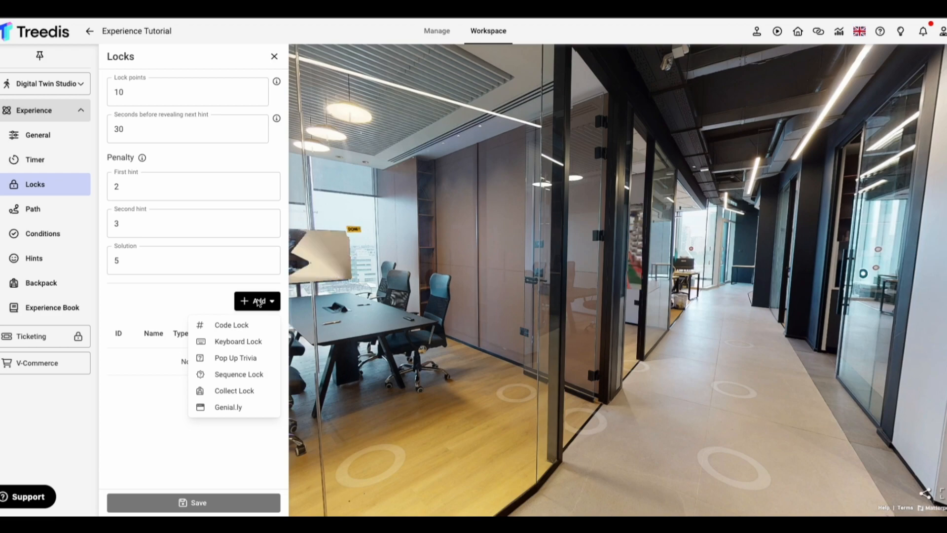
{"action": "left_click", "coordinate": [243, 328]}
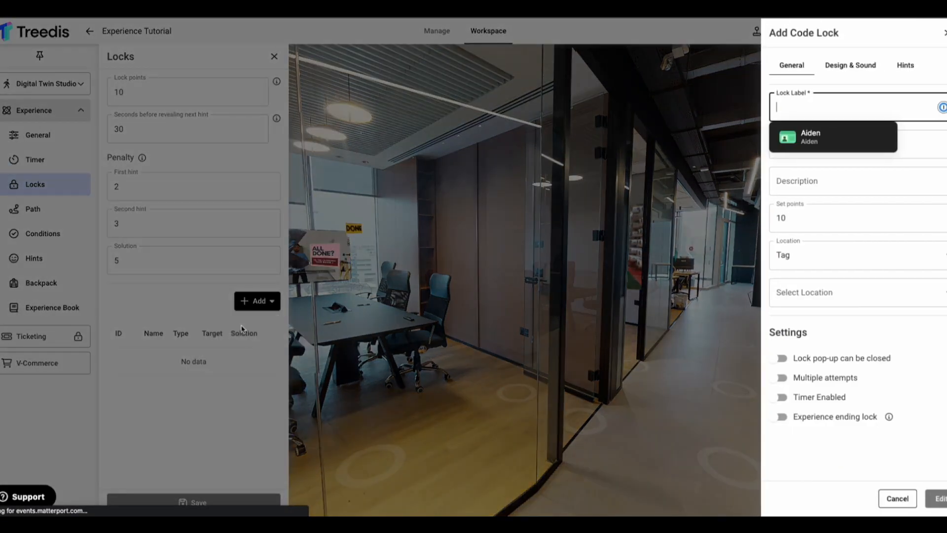
{"action": "left_click", "coordinate": [932, 164]}
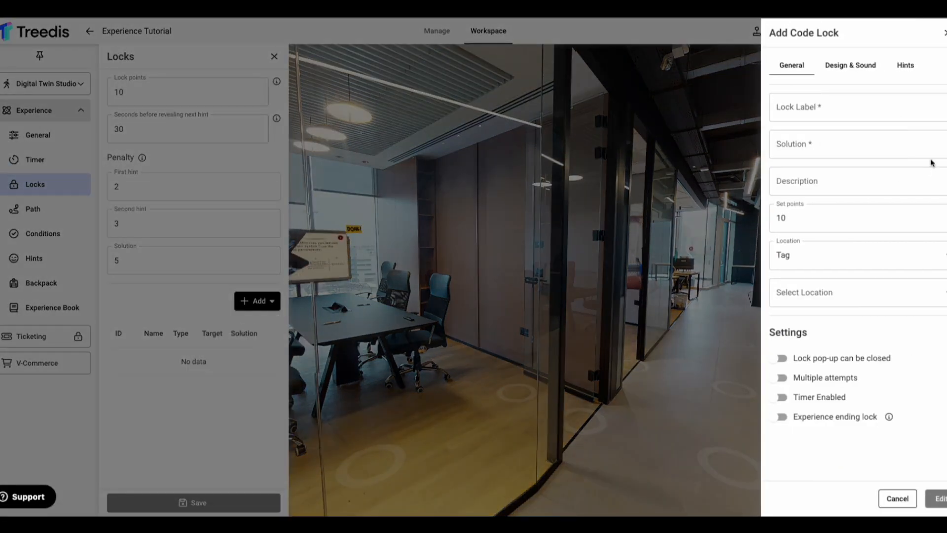
{"action": "left_click", "coordinate": [875, 101]}
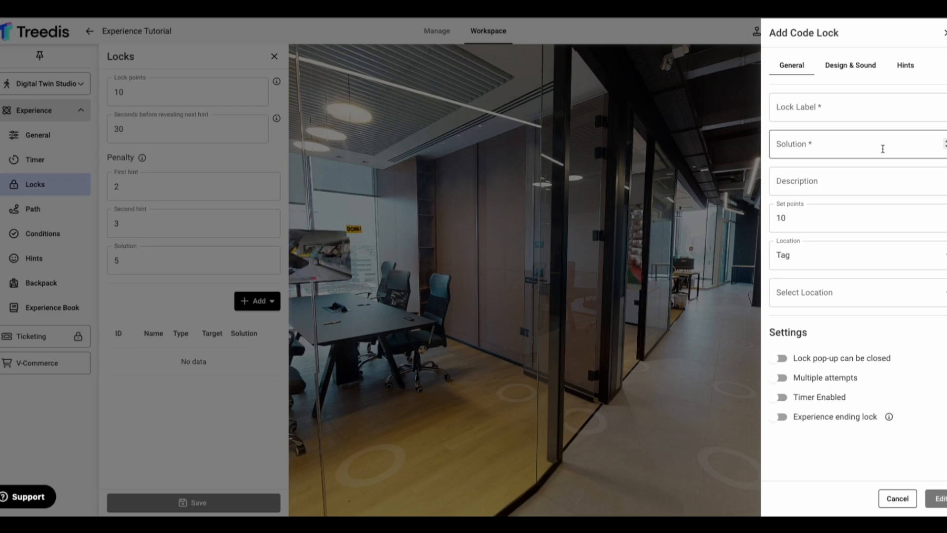
{"action": "left_click", "coordinate": [882, 149]}
{"action": "type", "text": "e"}
{"action": "key", "text": "BackSpace"}
{"action": "type", "text": "2"}
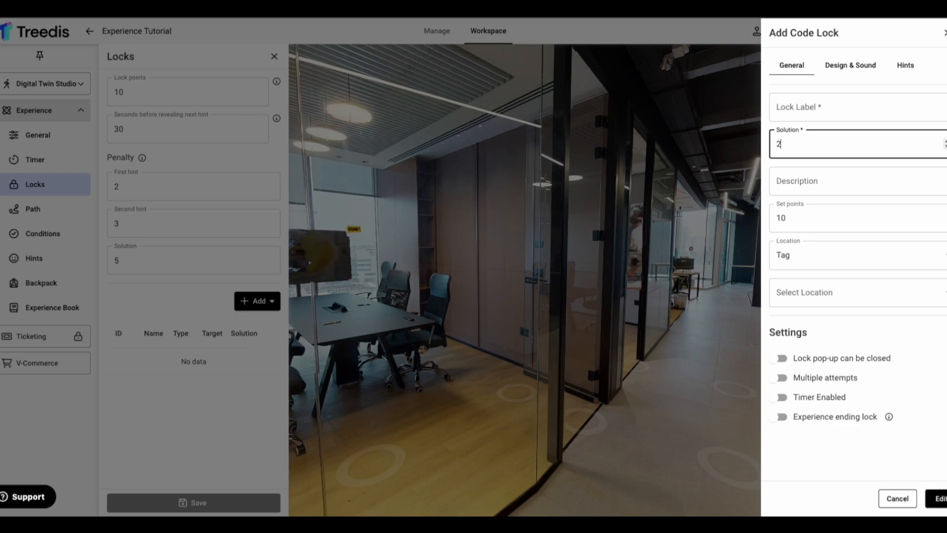
{"action": "left_click", "coordinate": [890, 188]}
{"action": "type", "text": "what "}
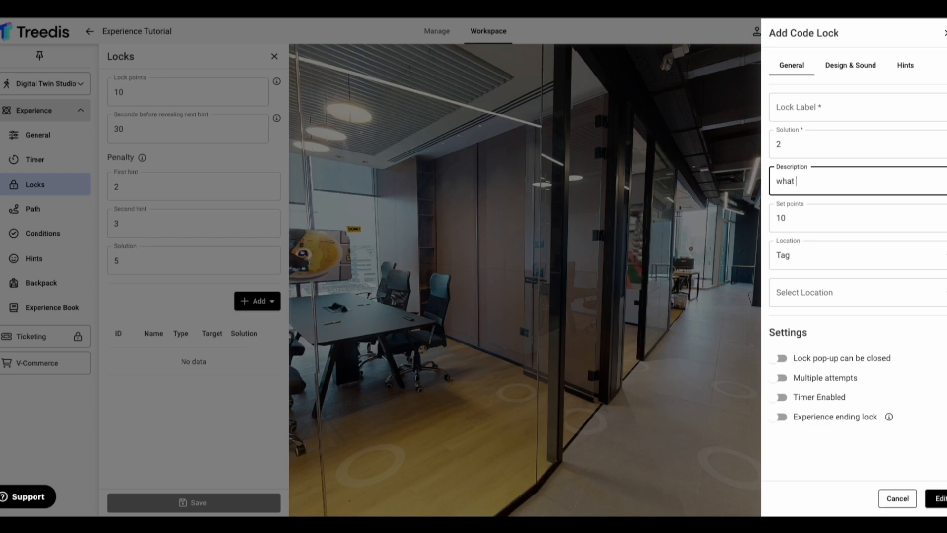
{"action": "type", "text": "is 1 + 1"}
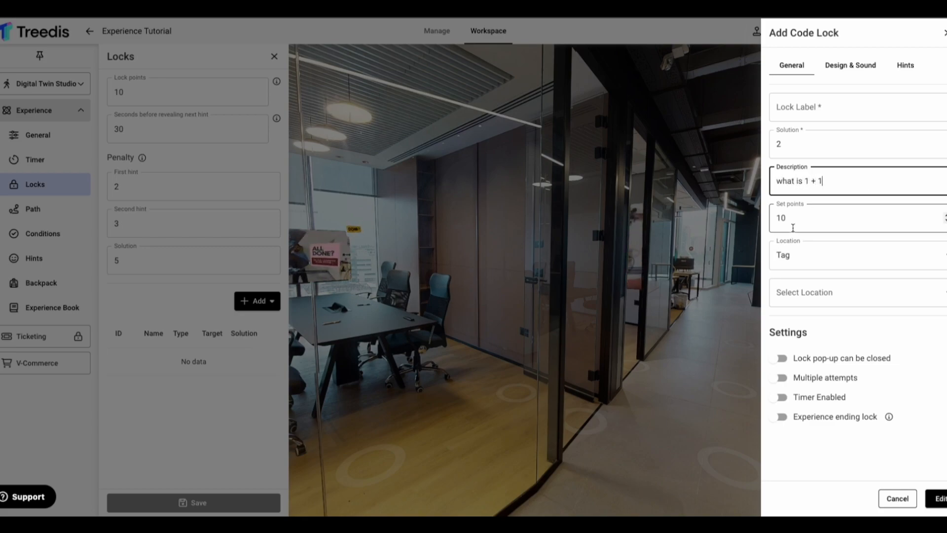
- Set the code lock's location to the Vs Object "Sophia Animated 003 - Animated 3D Woman"
{"action": "left_click", "coordinate": [832, 253]}
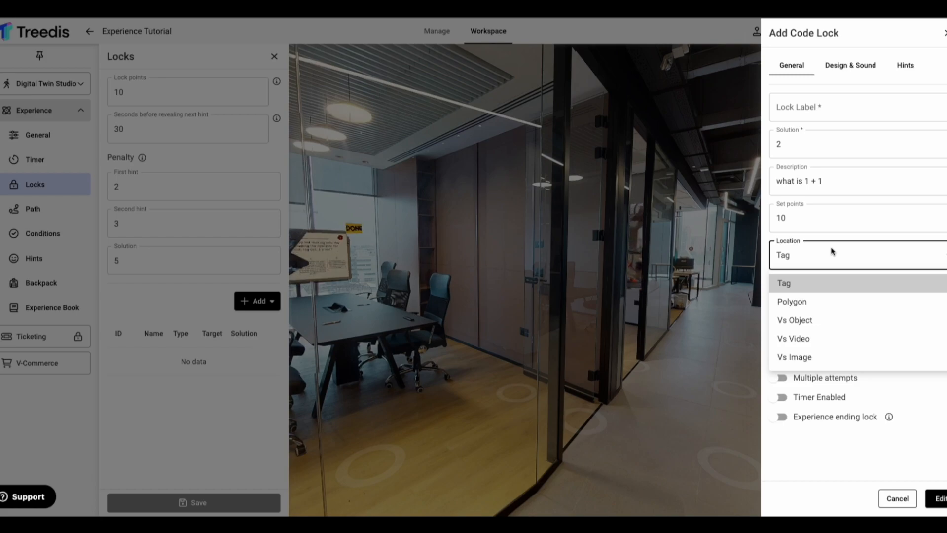
{"action": "left_click", "coordinate": [825, 259]}
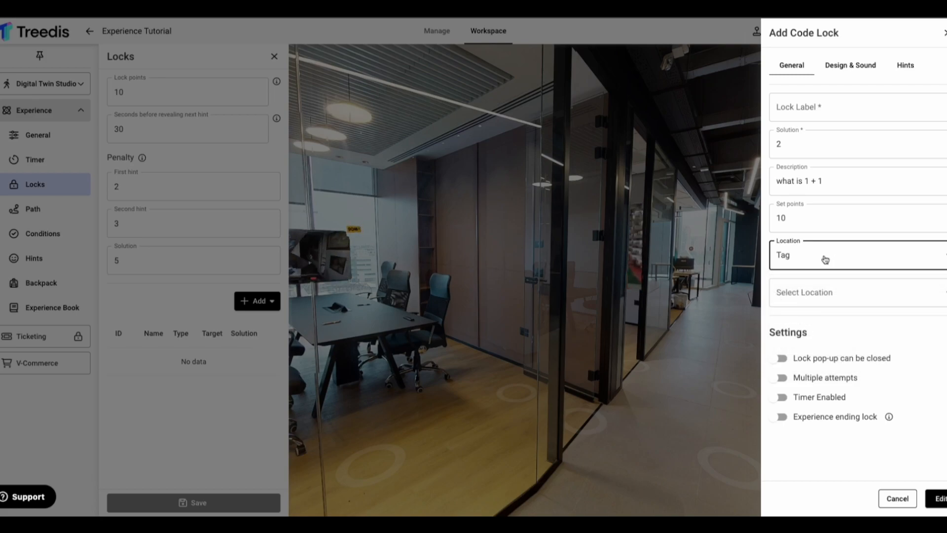
{"action": "left_click", "coordinate": [822, 259]}
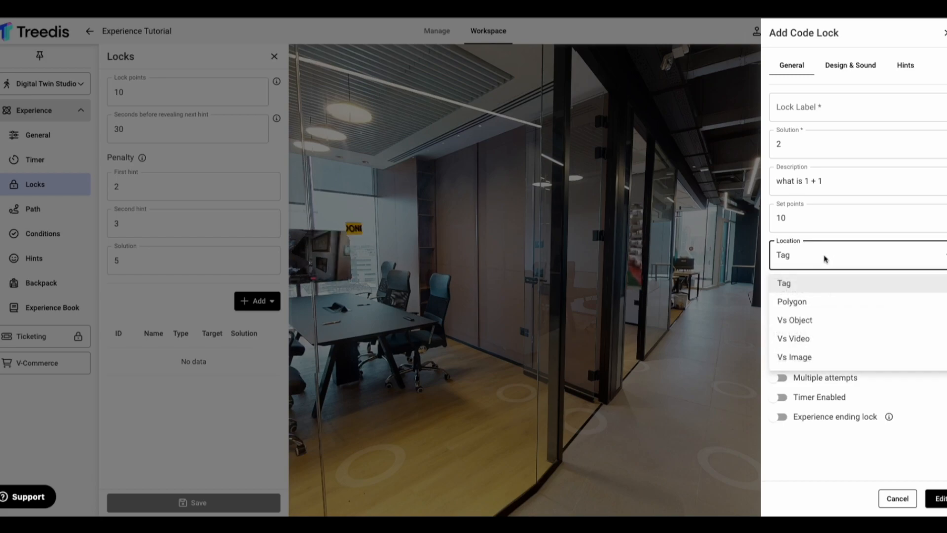
{"action": "left_click", "coordinate": [801, 319]}
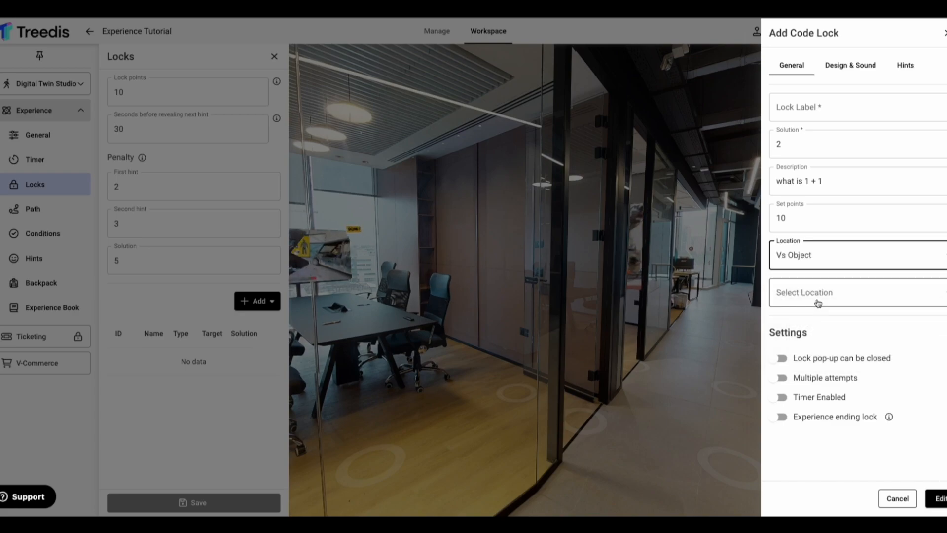
{"action": "left_click", "coordinate": [818, 303]}
{"action": "left_click", "coordinate": [821, 321]}
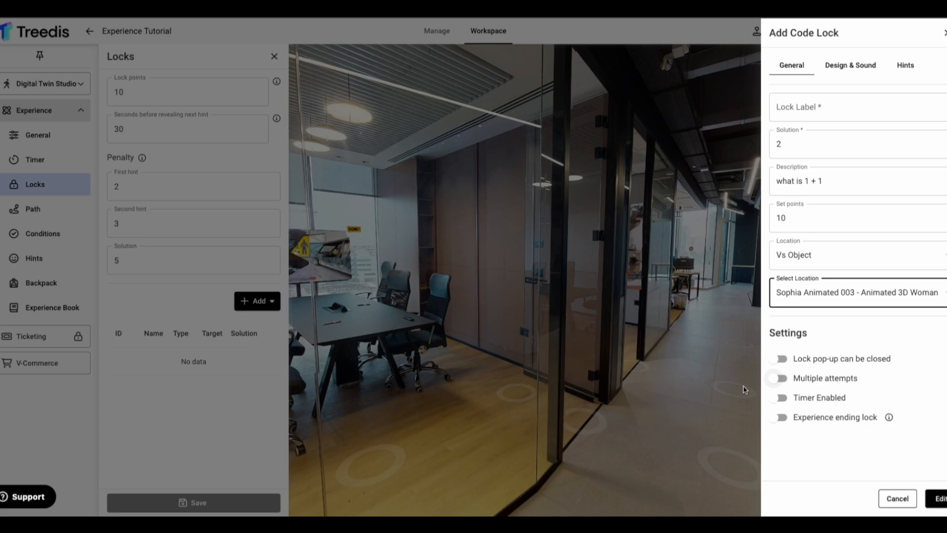
- Review the code lock's Design & Sound and Hints options, and discard the lock
{"action": "left_click", "coordinate": [876, 66]}
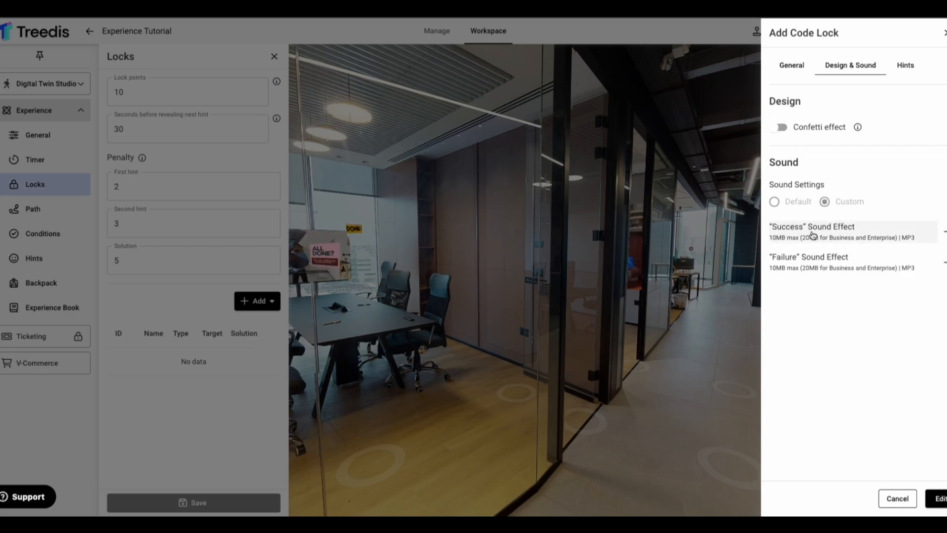
{"action": "left_click", "coordinate": [904, 67]}
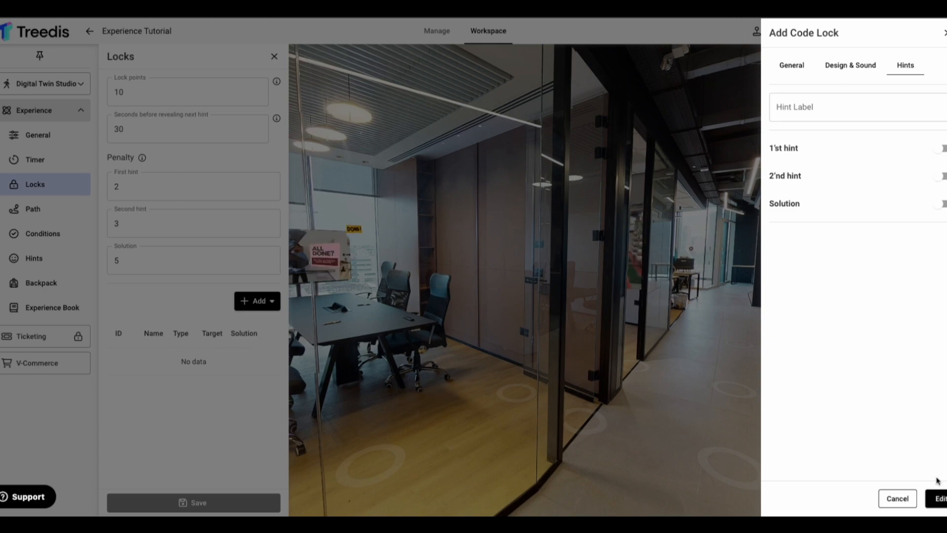
{"action": "left_click", "coordinate": [897, 499]}
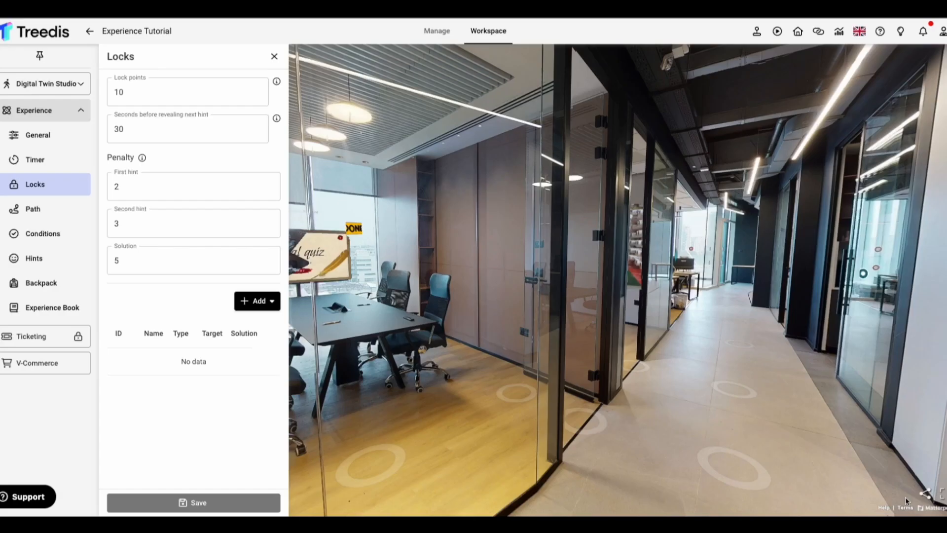
- Examine the general options of a new Keyboard Lock and leave it without adding it
{"action": "left_click", "coordinate": [265, 305]}
{"action": "left_click", "coordinate": [235, 342]}
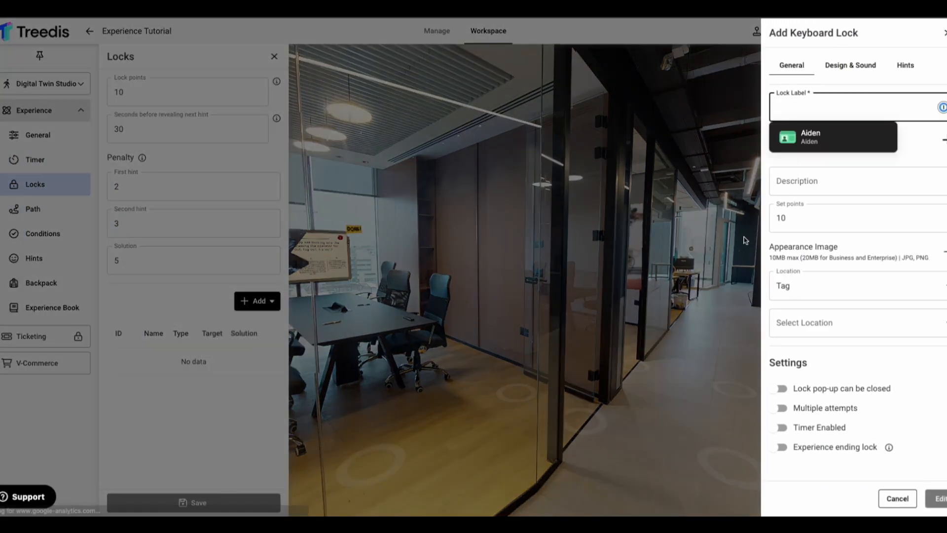
{"action": "left_click", "coordinate": [913, 144]}
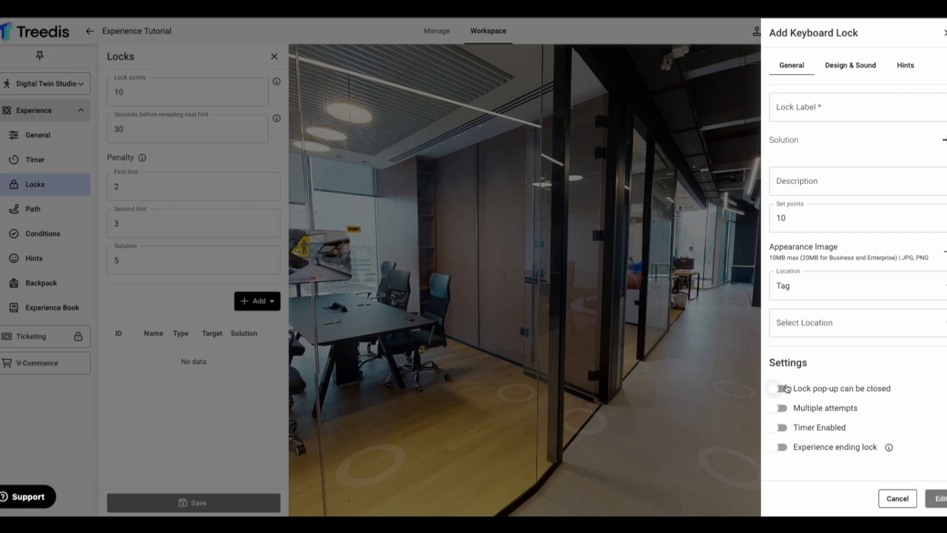
{"action": "left_click", "coordinate": [898, 501]}
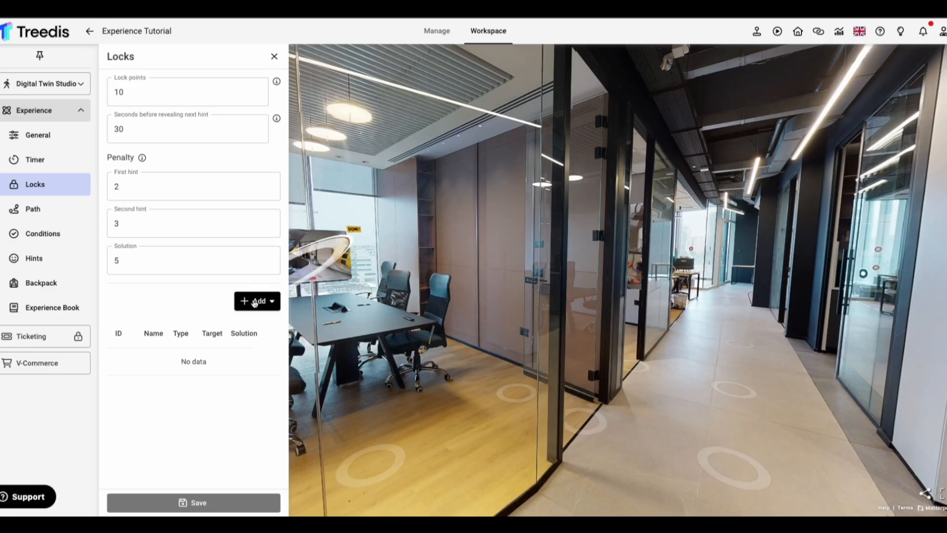
- Start a new Pop Up Trivia lock for the Quiz time spot and label it "Quizz 1"
{"action": "left_click", "coordinate": [255, 300]}
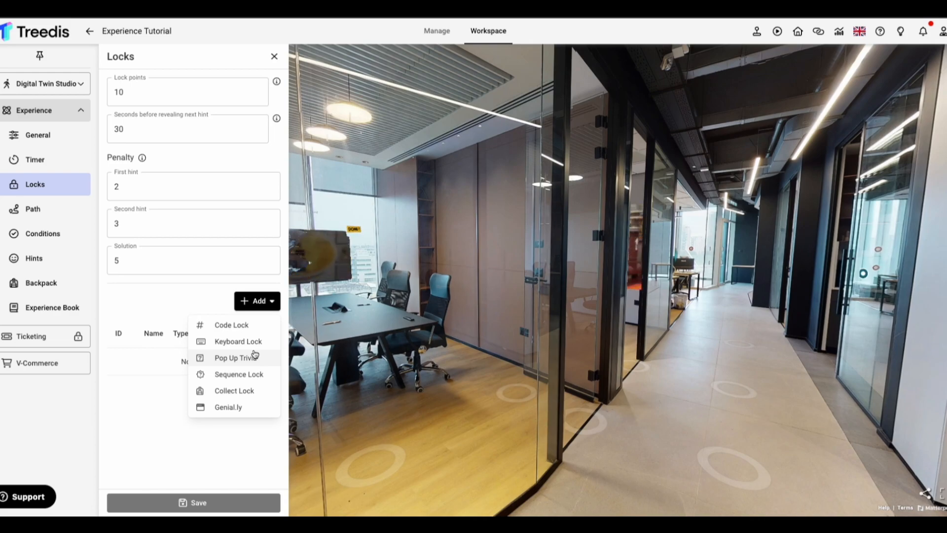
{"action": "left_click", "coordinate": [719, 367]}
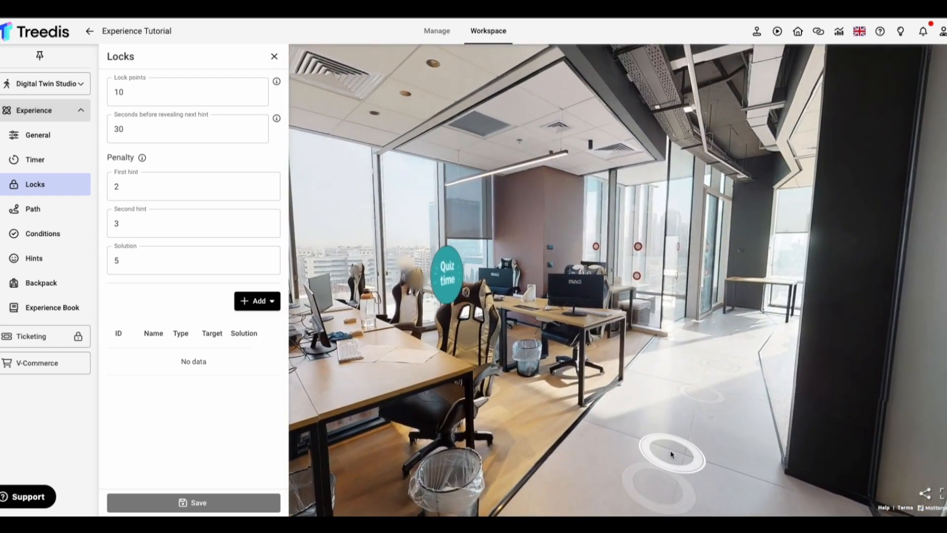
{"action": "left_click", "coordinate": [672, 451]}
{"action": "left_click_drag", "start_coordinate": [531, 438], "coordinate": [753, 424]}
{"action": "left_click", "coordinate": [753, 422]}
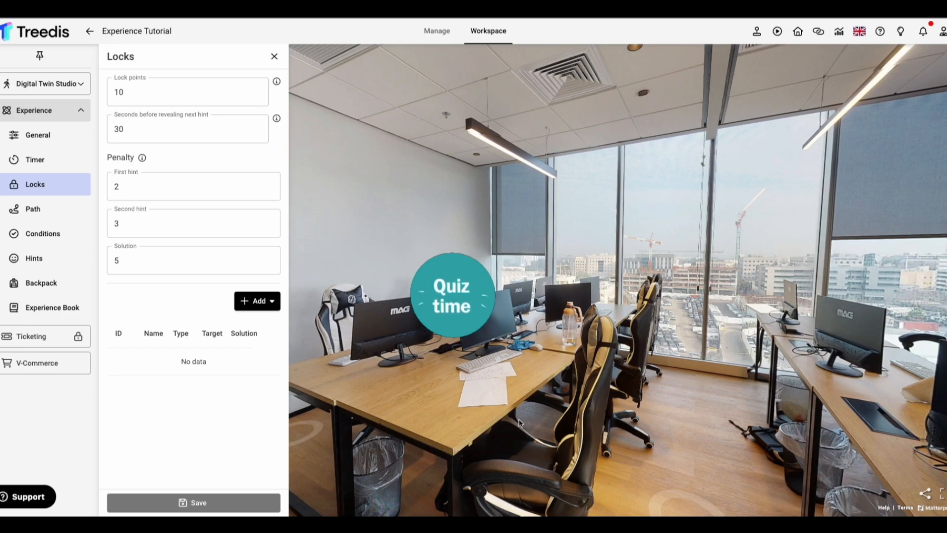
{"action": "left_click", "coordinate": [255, 302]}
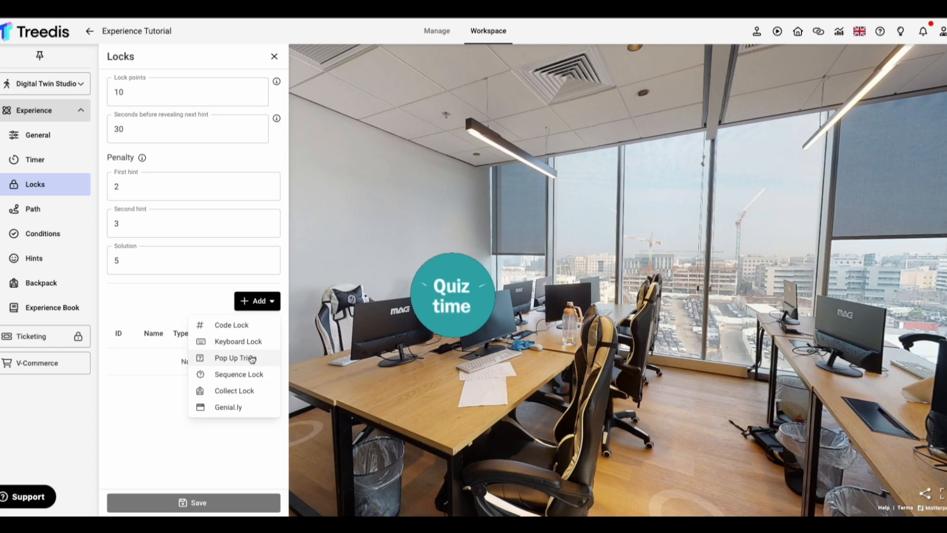
{"action": "left_click", "coordinate": [251, 358]}
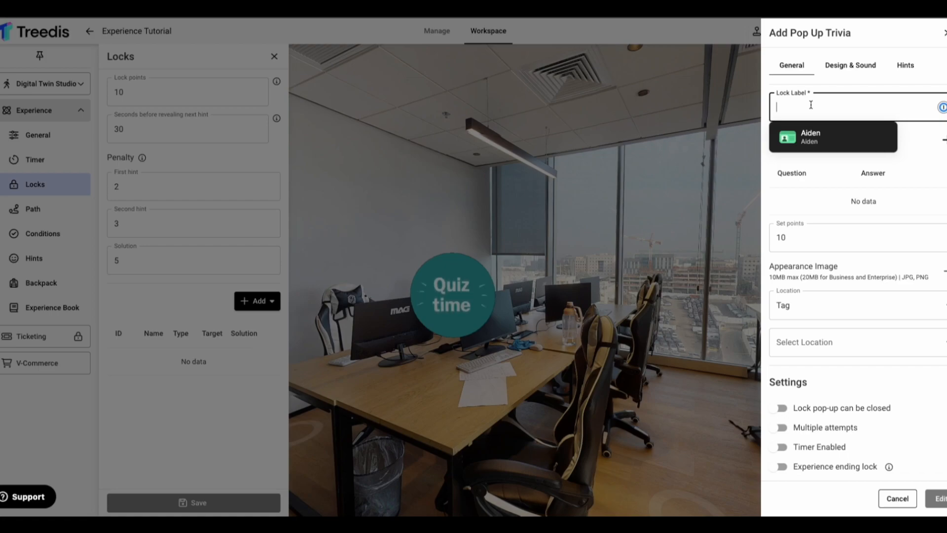
{"action": "type", "text": "Quizz 1"}
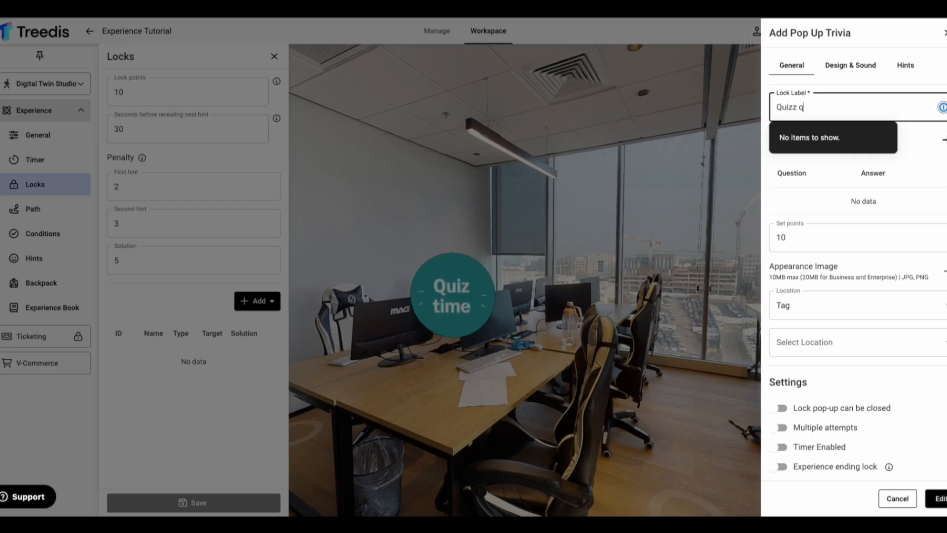
- Start a question in the trivia lock with the label "What is the Experience Creator?"
{"action": "left_click", "coordinate": [943, 139]}
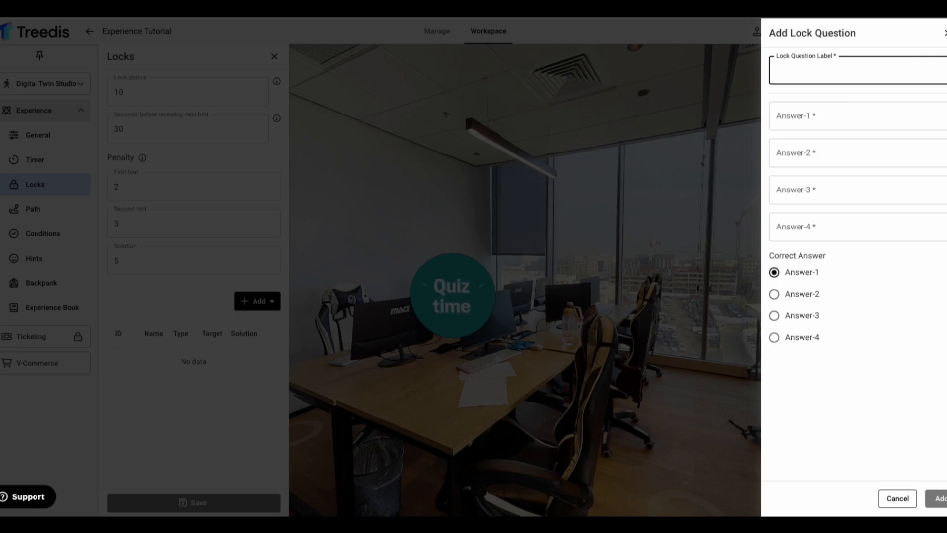
{"action": "type", "text": "What is the E"}
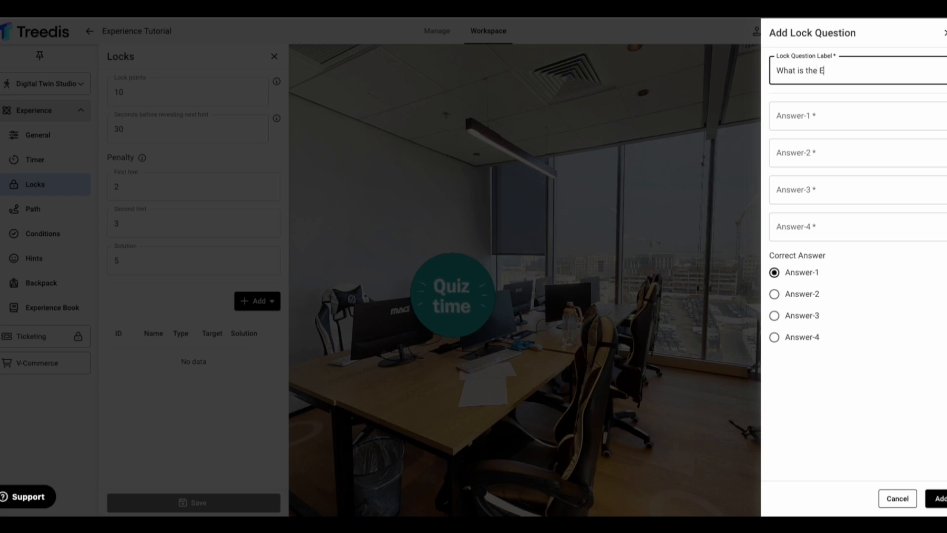
{"action": "type", "text": "xperience Creator?"}
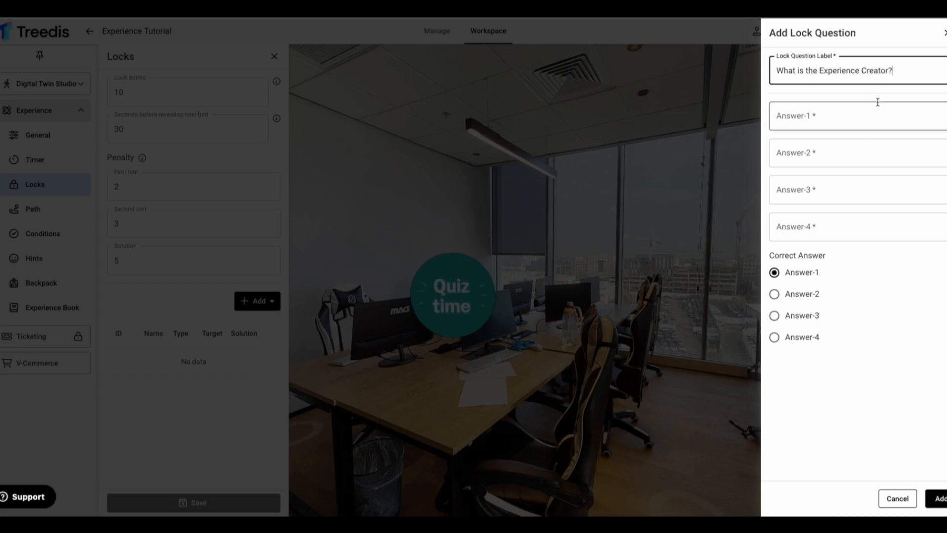
- Fill in Answer-1 as "It's a solution for offsite training and onboarding" and Answer-2 as "It's compatible with VR"
{"action": "left_click", "coordinate": [872, 112]}
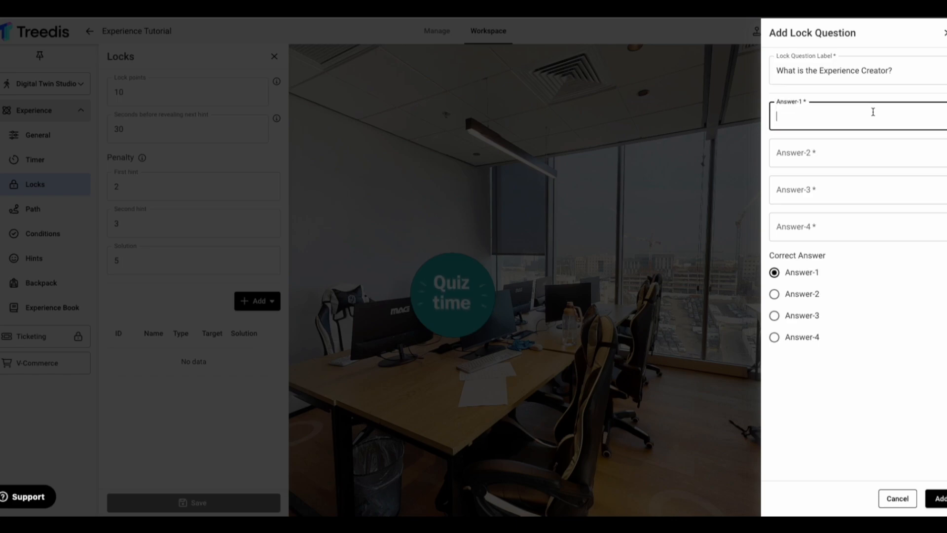
{"action": "type", "text": "It's "}
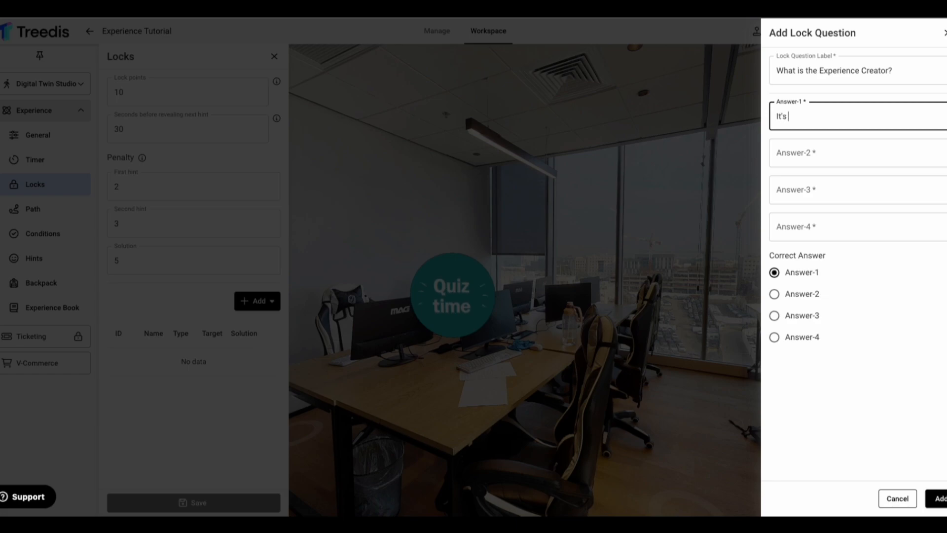
{"action": "type", "text": "a solution for offsite traini"}
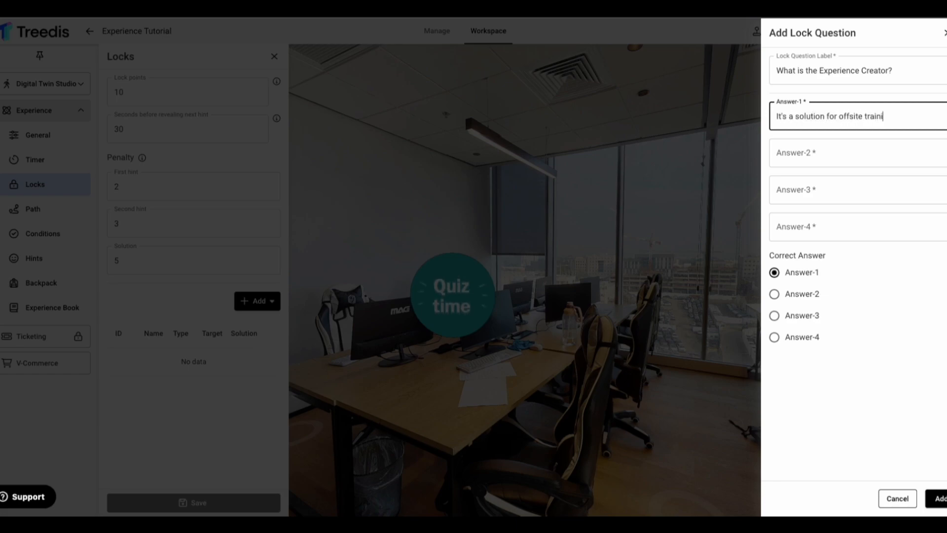
{"action": "type", "text": "ng and onboardin"}
{"action": "left_click", "coordinate": [858, 153]}
{"action": "type", "text": "It's compatible with VR"}
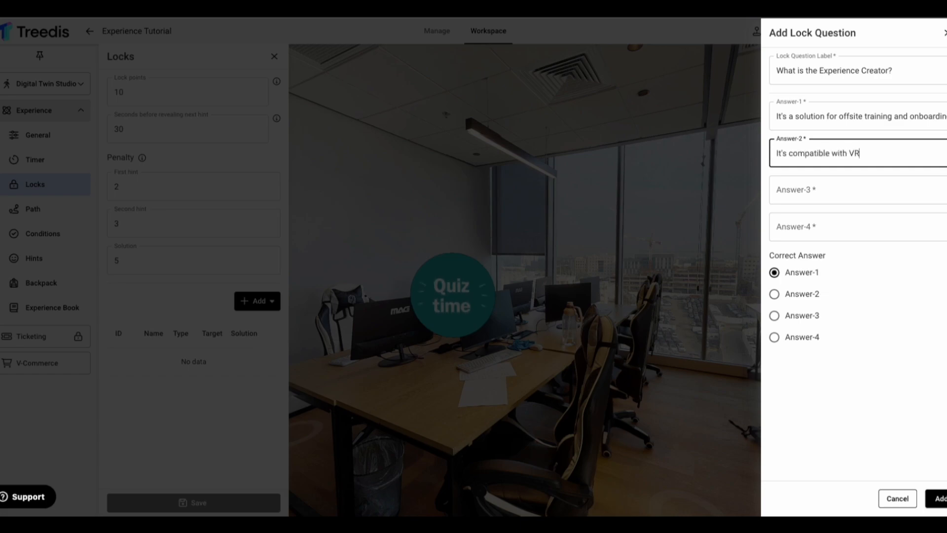
- Enter "It can be used for onsite maintenance procedures" as the question's Answer-3
{"action": "left_click", "coordinate": [849, 185]}
{"action": "type", "text": "It"}
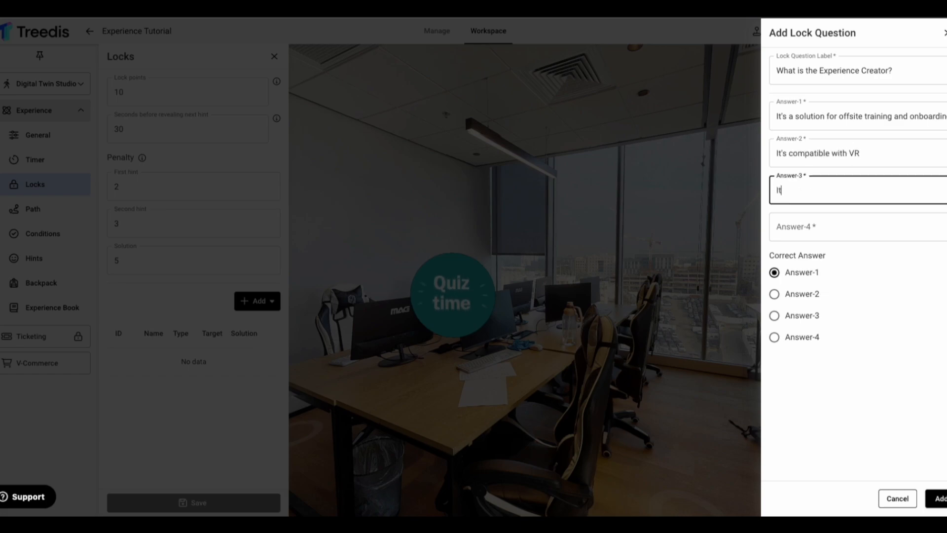
{"action": "type", "text": " can be used for "}
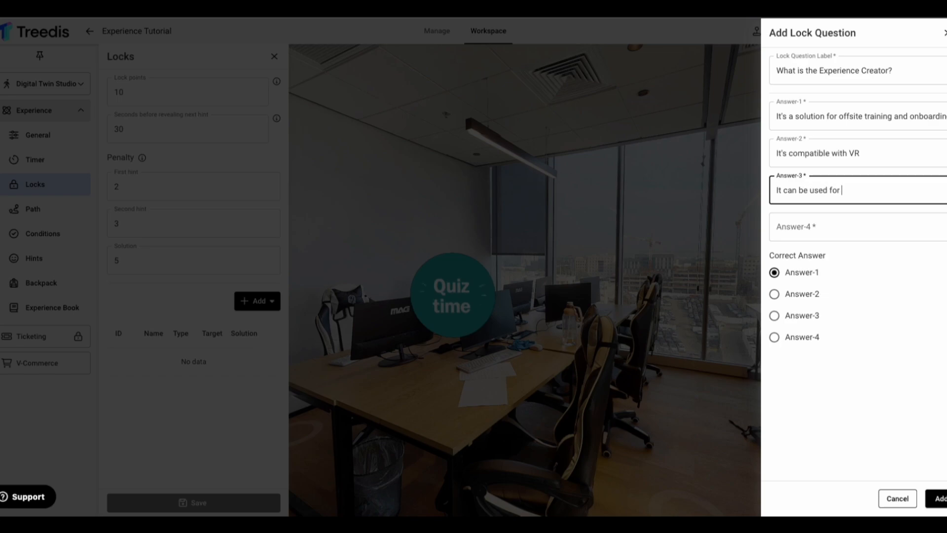
{"action": "type", "text": "onsite mainyetenance pro"}
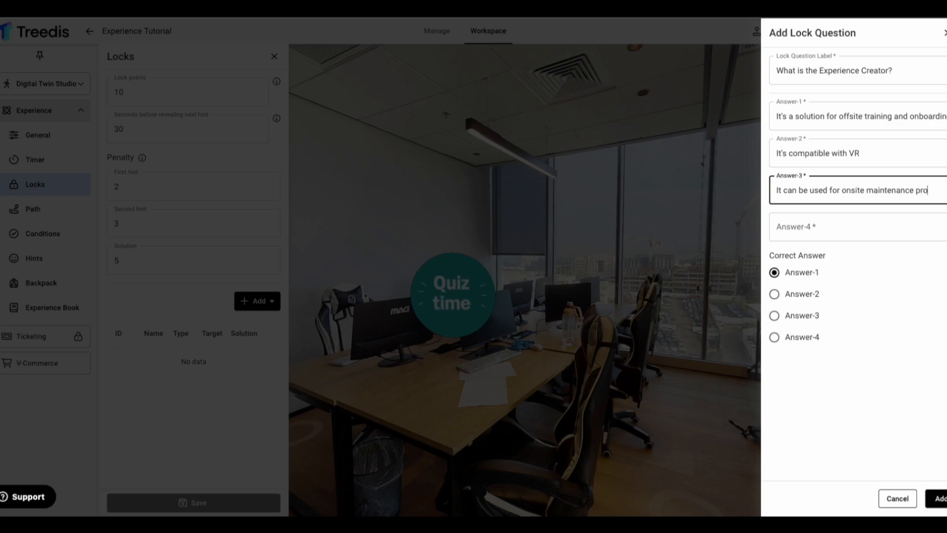
{"action": "type", "text": "cedures"}
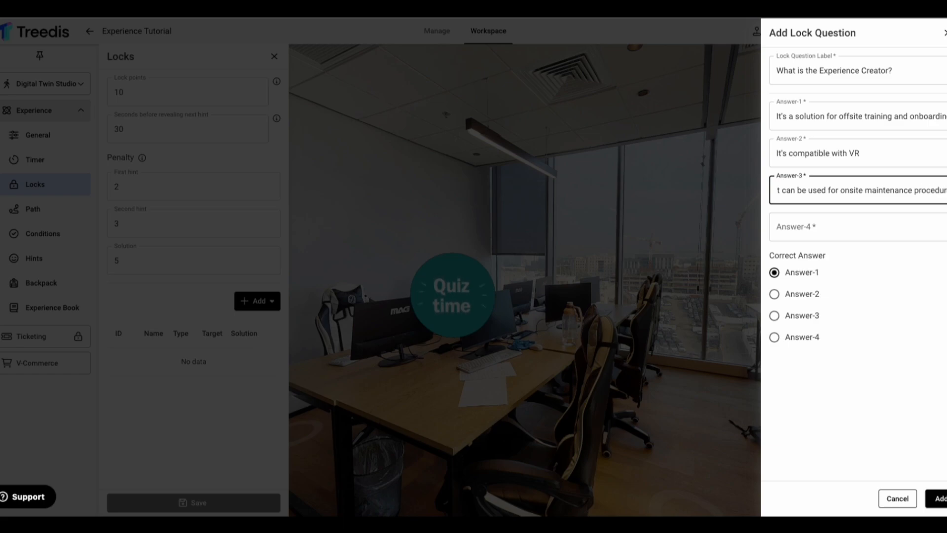
- Enter "All of the above" as Answer-4, mark it as the correct answer, and add the question to the lock
{"action": "left_click", "coordinate": [832, 223]}
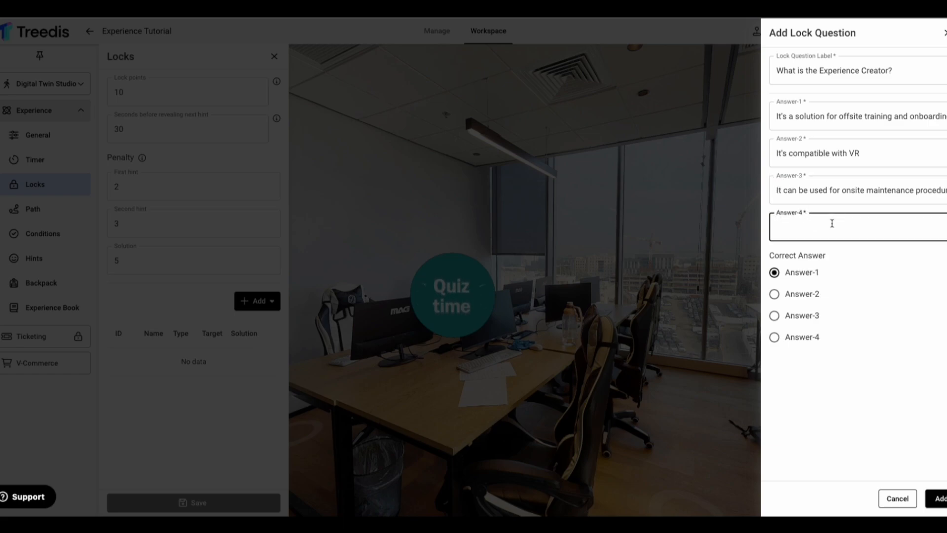
{"action": "type", "text": "All of the above"}
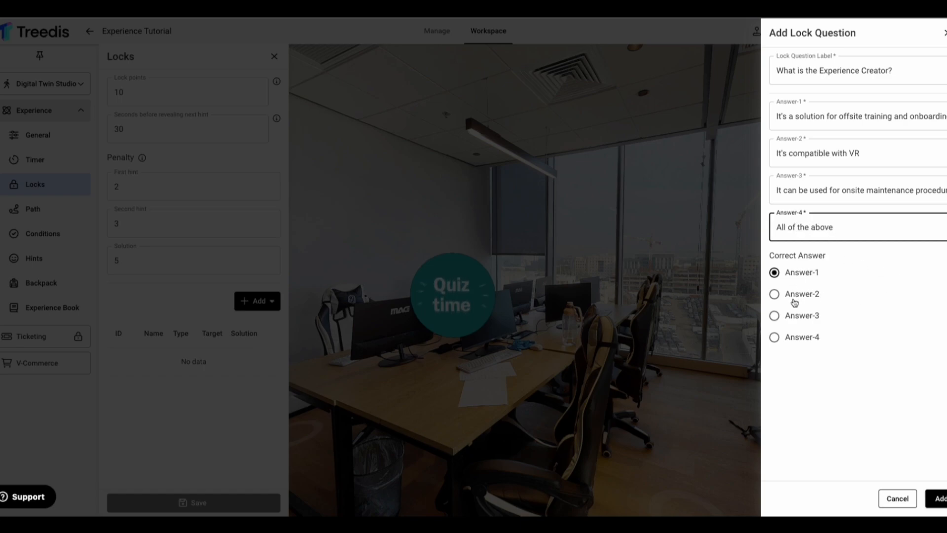
{"action": "left_click", "coordinate": [829, 336]}
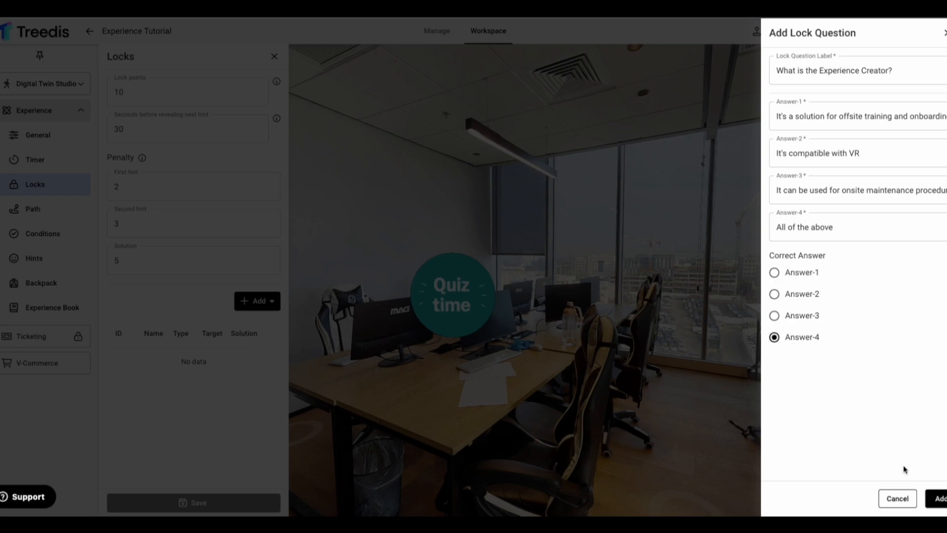
{"action": "left_click", "coordinate": [935, 498]}
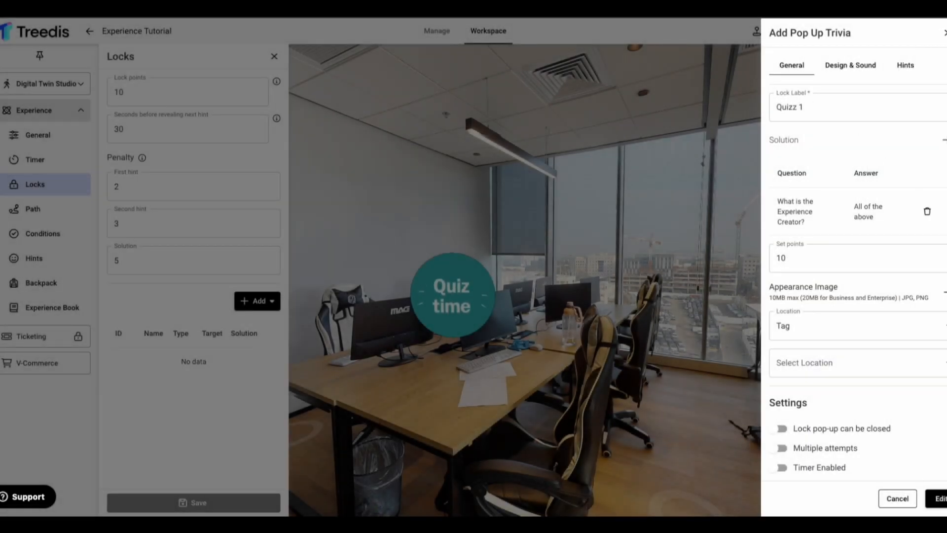
- Set the trivia lock's location to the Vs Image "Pop Quiz Test Sticker by Kew Gardens"
{"action": "scroll", "coordinate": [829, 297], "scroll_direction": "down", "scroll_amount": 1}
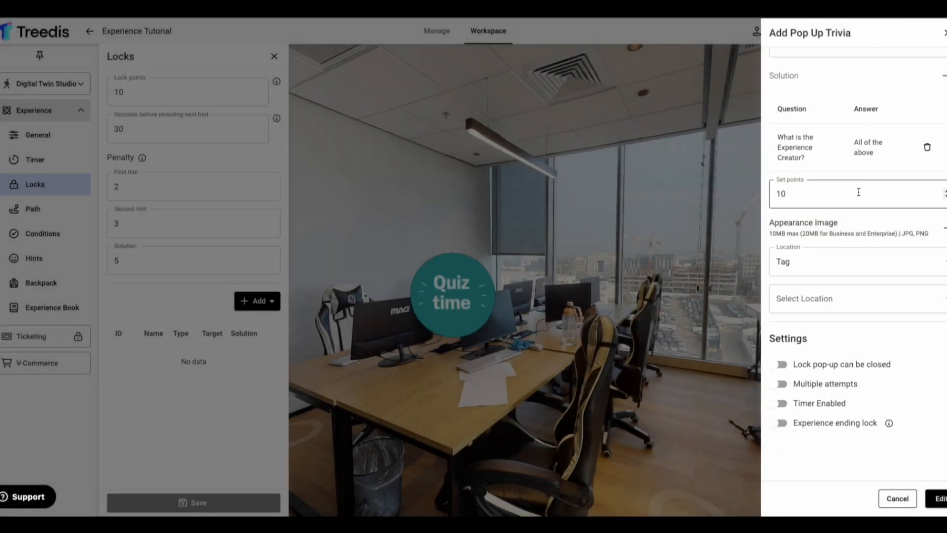
{"action": "left_click", "coordinate": [848, 268]}
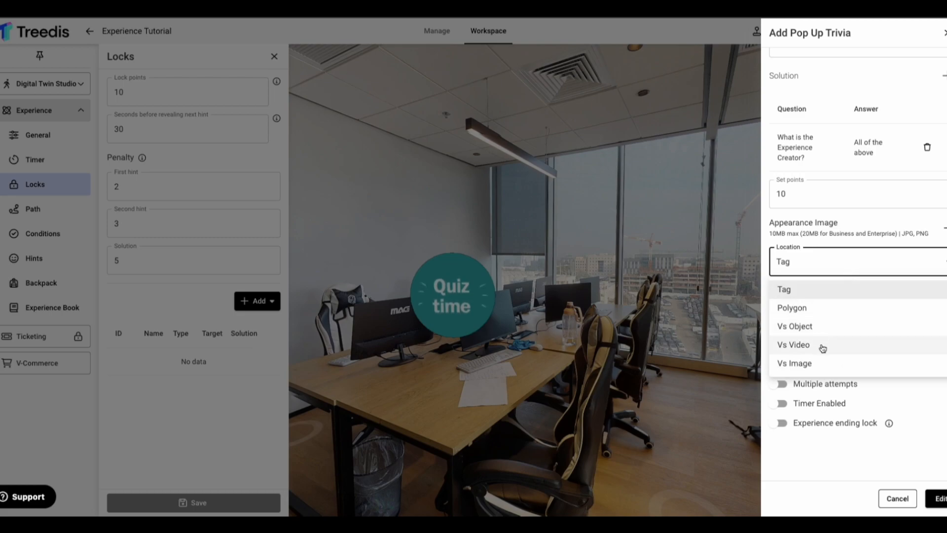
{"action": "left_click", "coordinate": [821, 363]}
{"action": "left_click", "coordinate": [852, 295]}
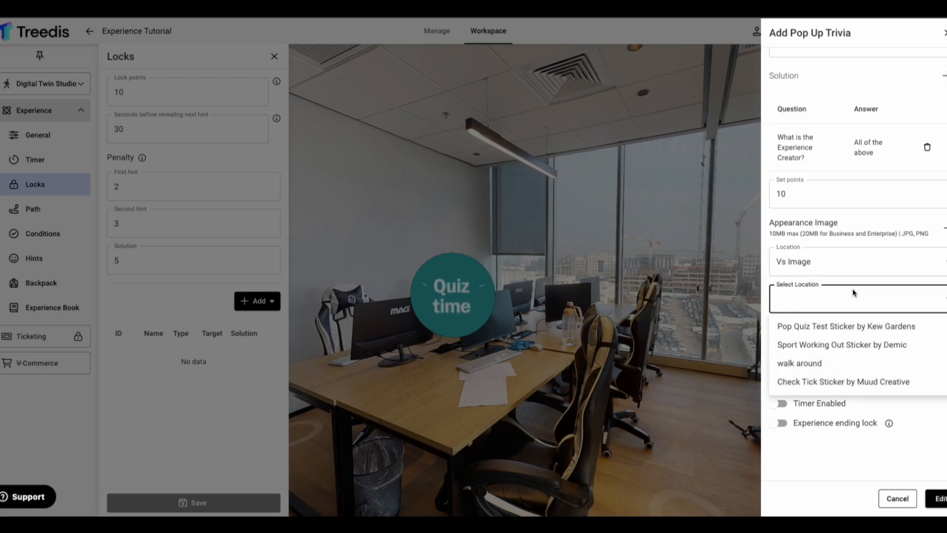
{"action": "left_click", "coordinate": [850, 327]}
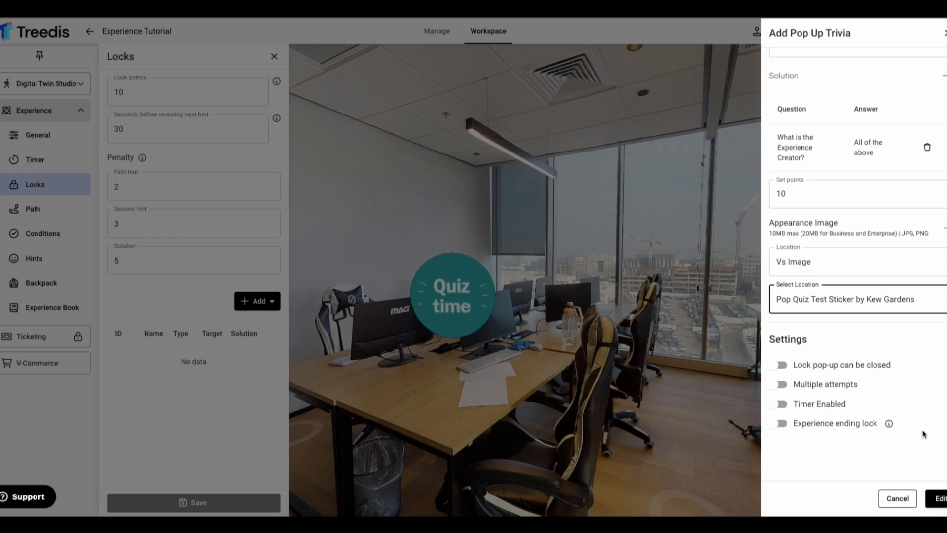
- Set the trivia lock's points to 2 and turn on its confetti effect
{"action": "scroll", "coordinate": [857, 220], "scroll_direction": "up", "scroll_amount": 1}
{"action": "left_click", "coordinate": [844, 228]}
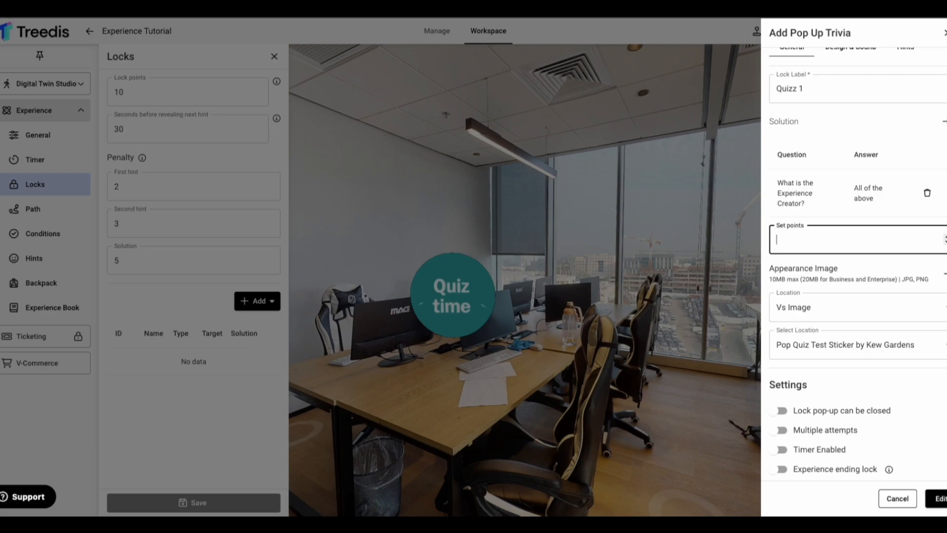
{"action": "type", "text": "2"}
{"action": "scroll", "coordinate": [865, 195], "scroll_direction": "up", "scroll_amount": 1}
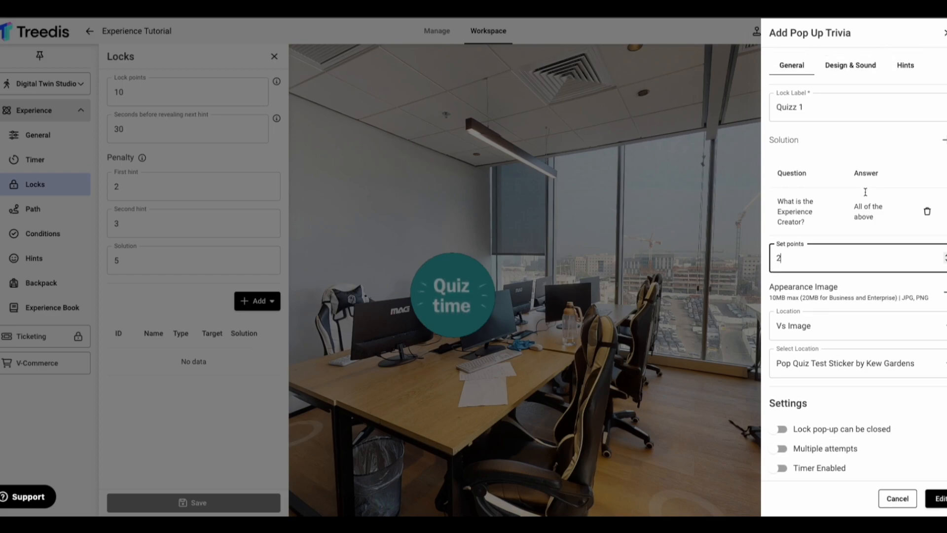
{"action": "left_click", "coordinate": [859, 74]}
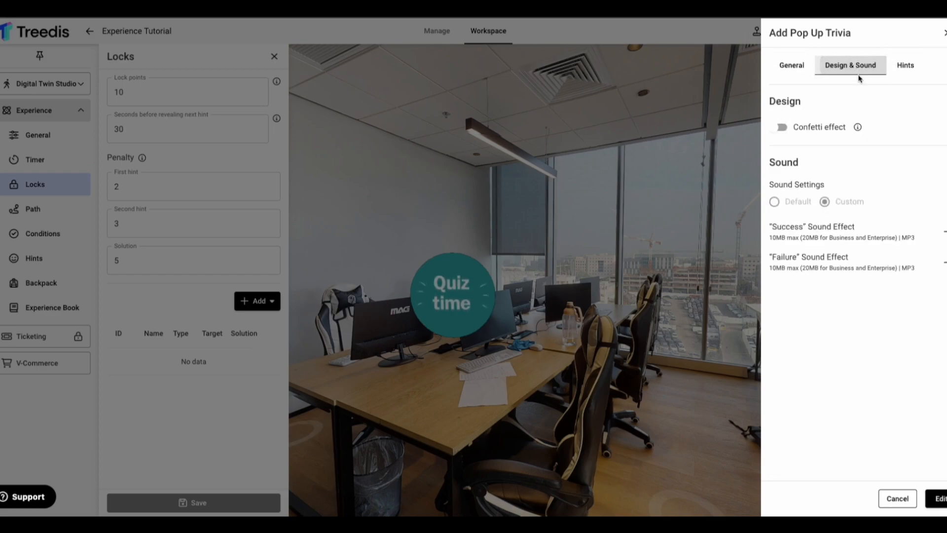
{"action": "left_click", "coordinate": [774, 123]}
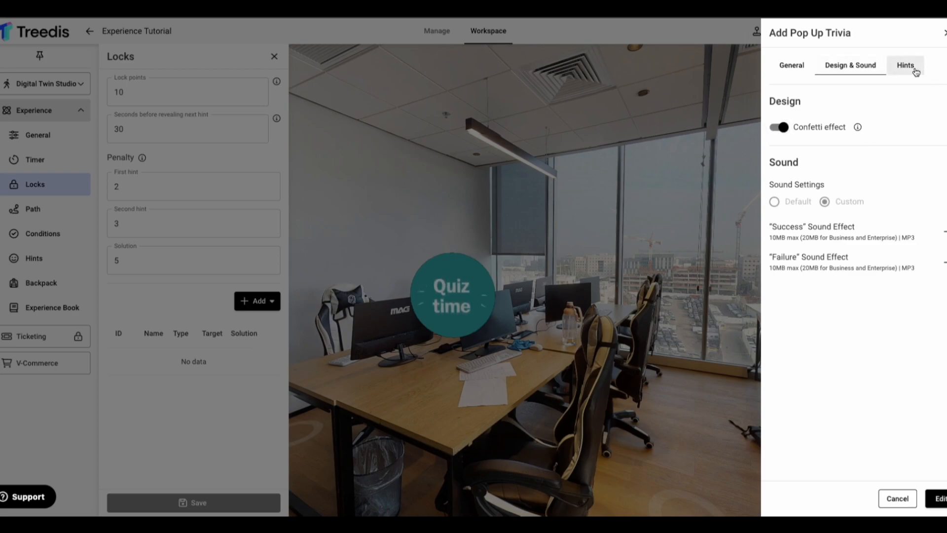
- Label the trivia lock's hint "hint 1" and enable the first hint
{"action": "left_click", "coordinate": [906, 65]}
{"action": "left_click", "coordinate": [779, 105]}
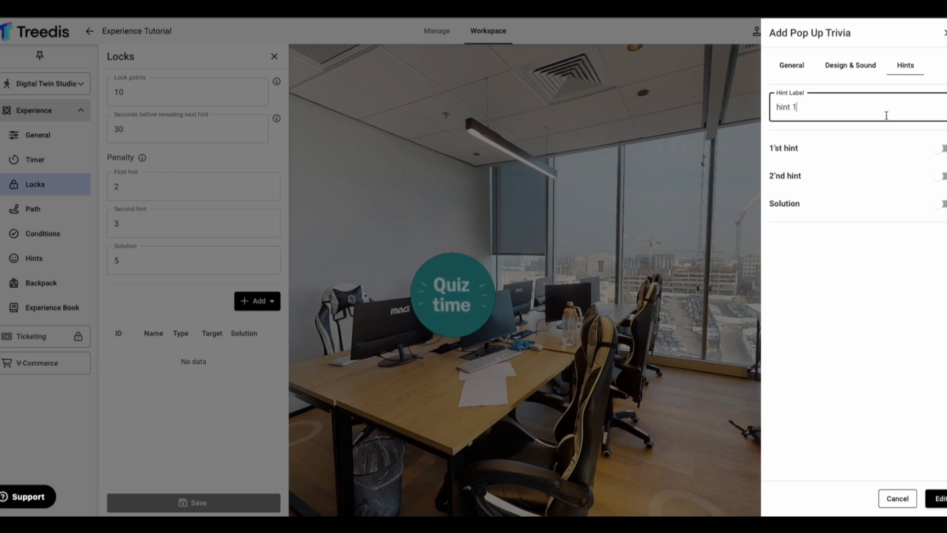
{"action": "left_click", "coordinate": [941, 148]}
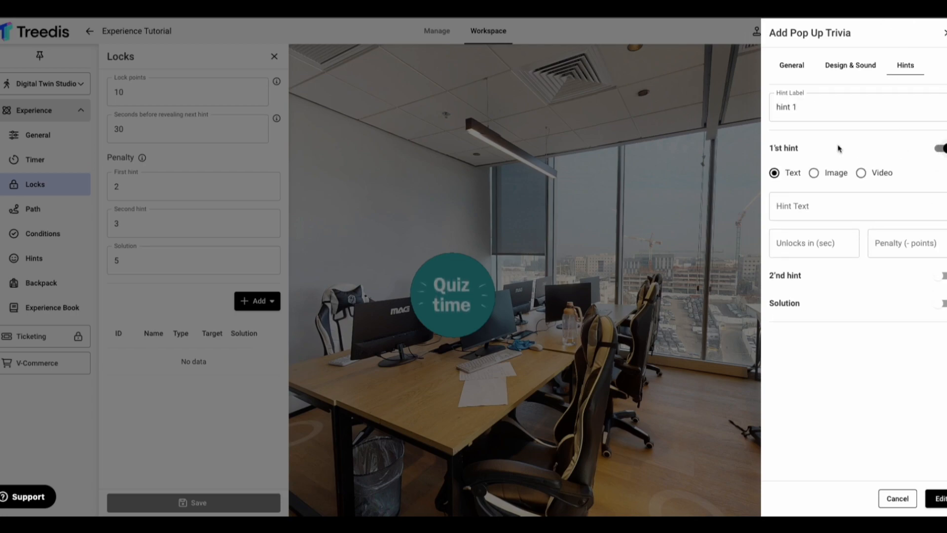
- Give the first hint the text "It's more than you may think" and a penalty of 1 point
{"action": "left_click", "coordinate": [830, 208]}
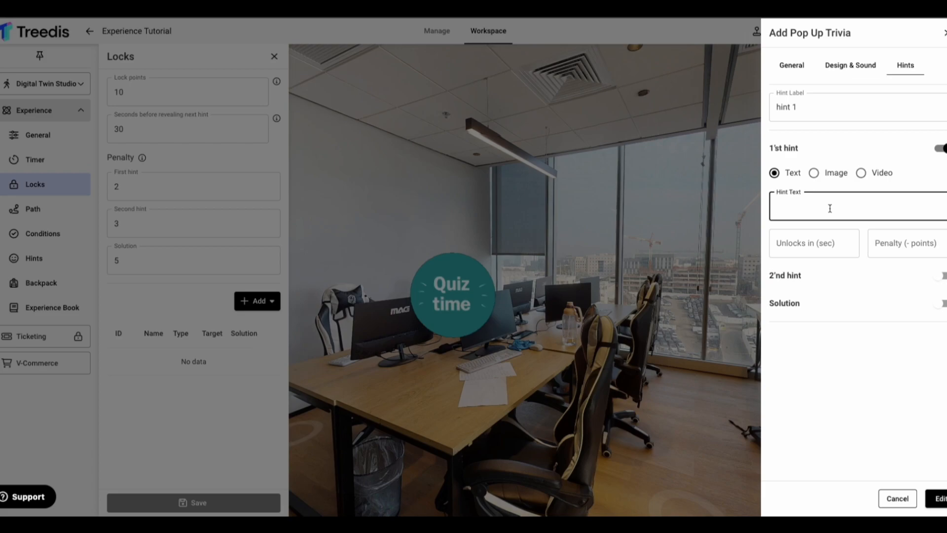
{"action": "type", "text": "It's more "}
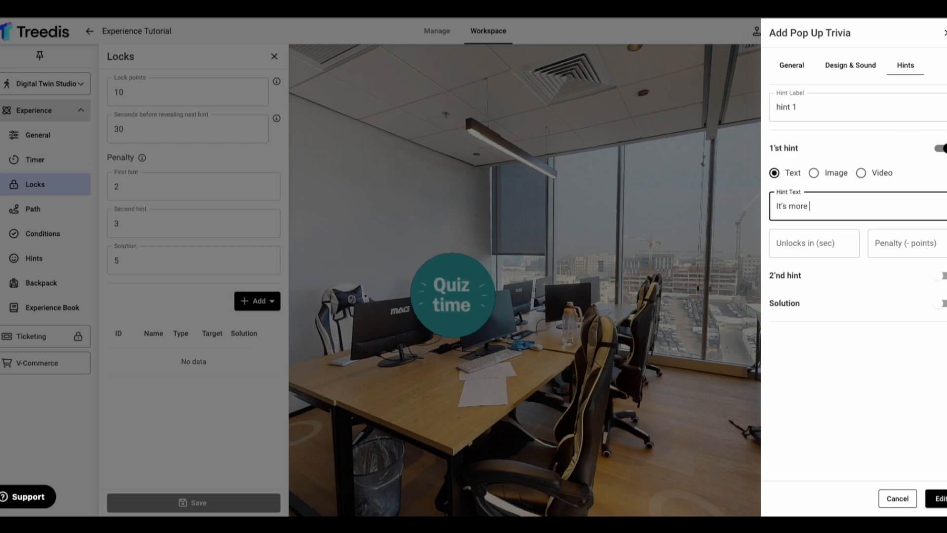
{"action": "type", "text": "than you may think"}
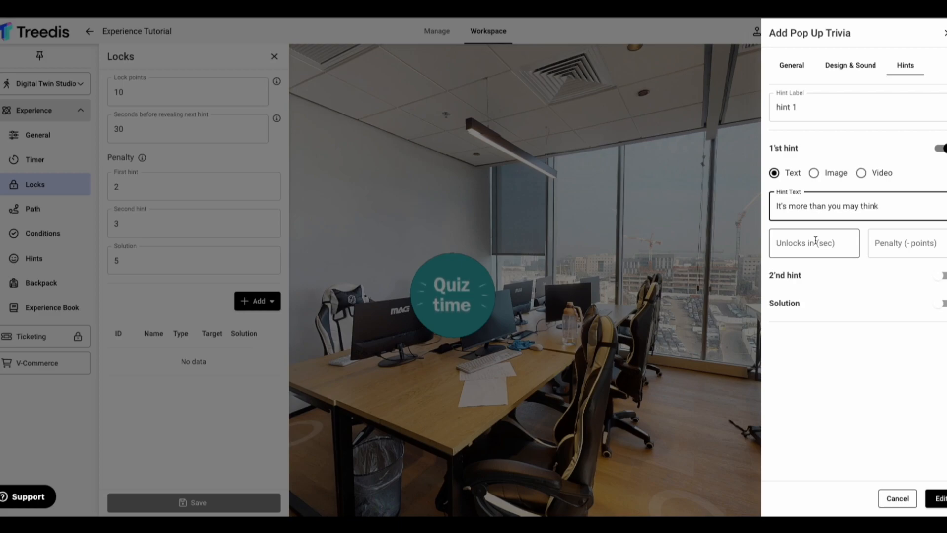
{"action": "left_click", "coordinate": [895, 247]}
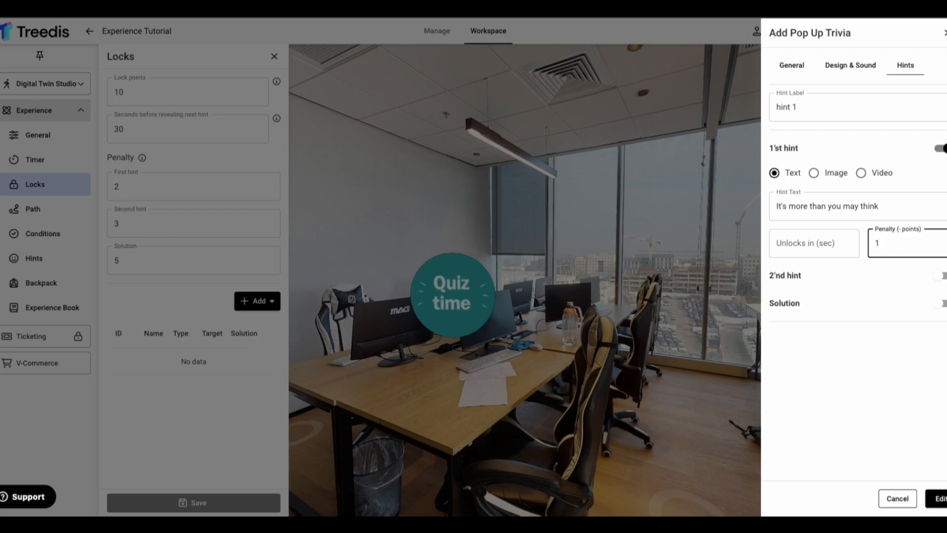
- Confirm the Quizz 1 trivia lock and save the experience's locks
{"action": "left_click", "coordinate": [935, 498]}
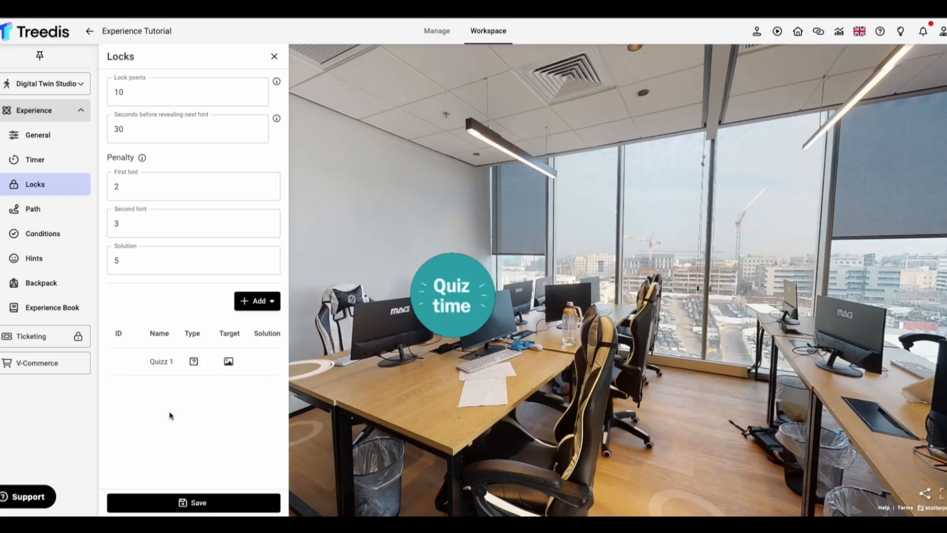
{"action": "left_click", "coordinate": [197, 503]}
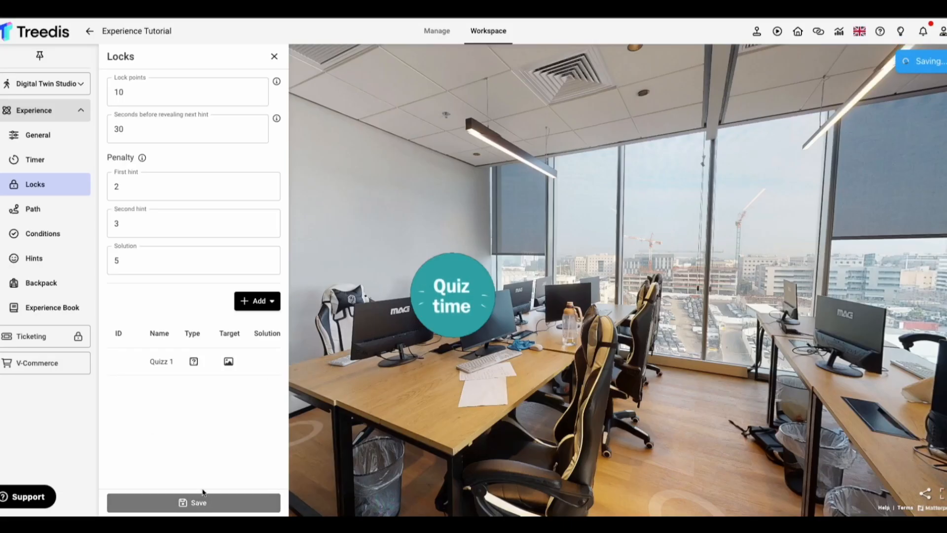
{"action": "left_click", "coordinate": [268, 302]}
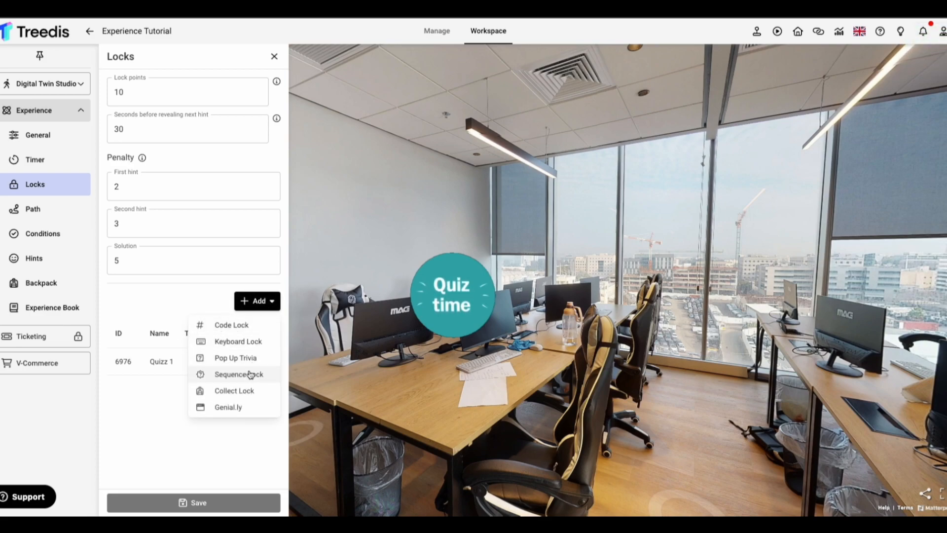
{"action": "left_click", "coordinate": [573, 434]}
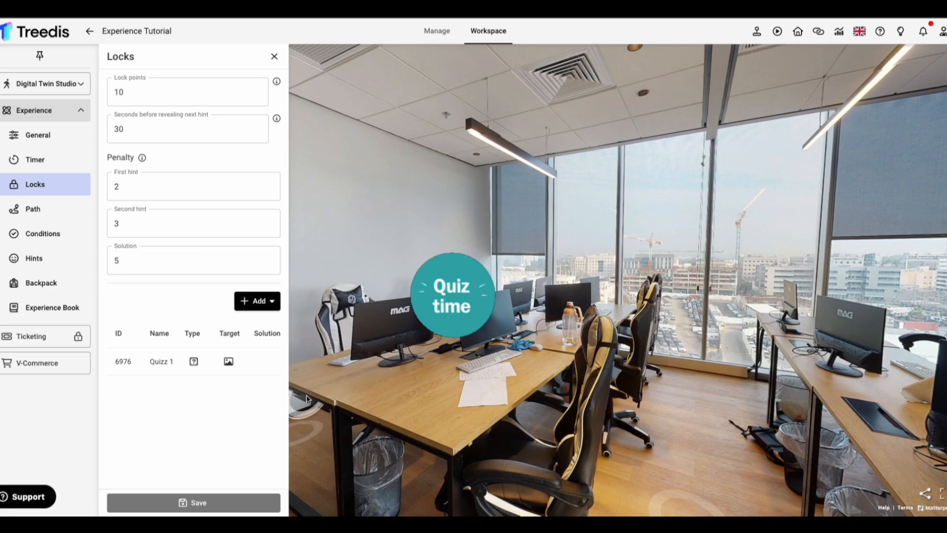
- Walk through the tour from the Quiz time room along the corridor to the meeting room with the Final quiz screen
{"action": "left_click", "coordinate": [307, 404]}
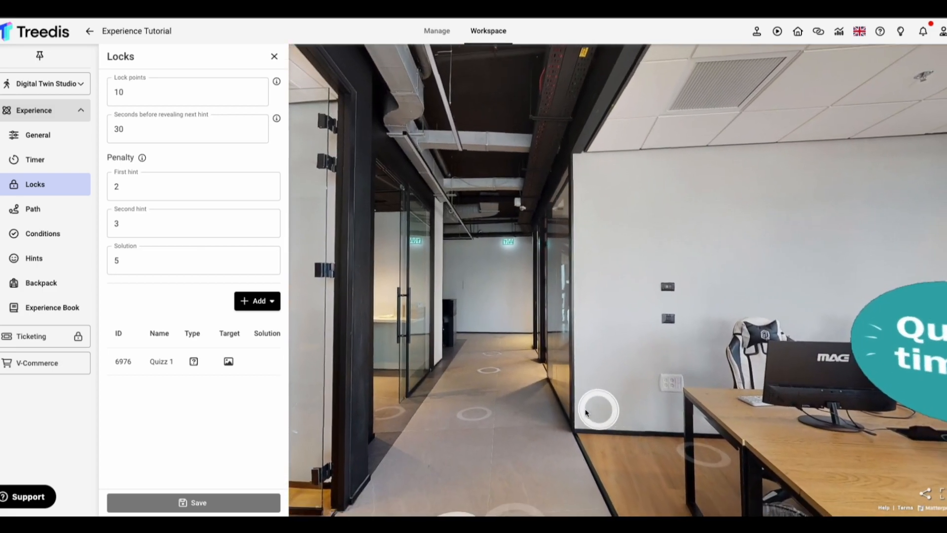
{"action": "left_click", "coordinate": [586, 412]}
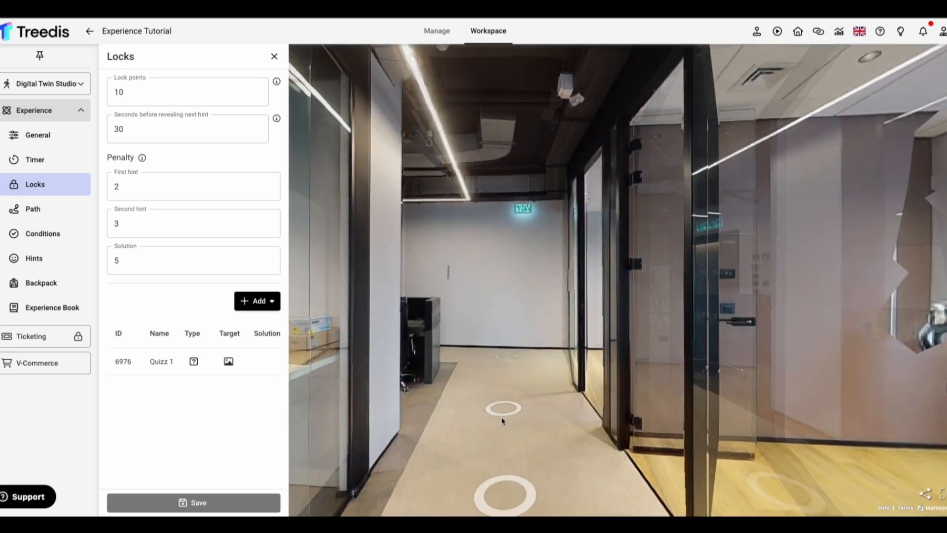
{"action": "left_click", "coordinate": [503, 419]}
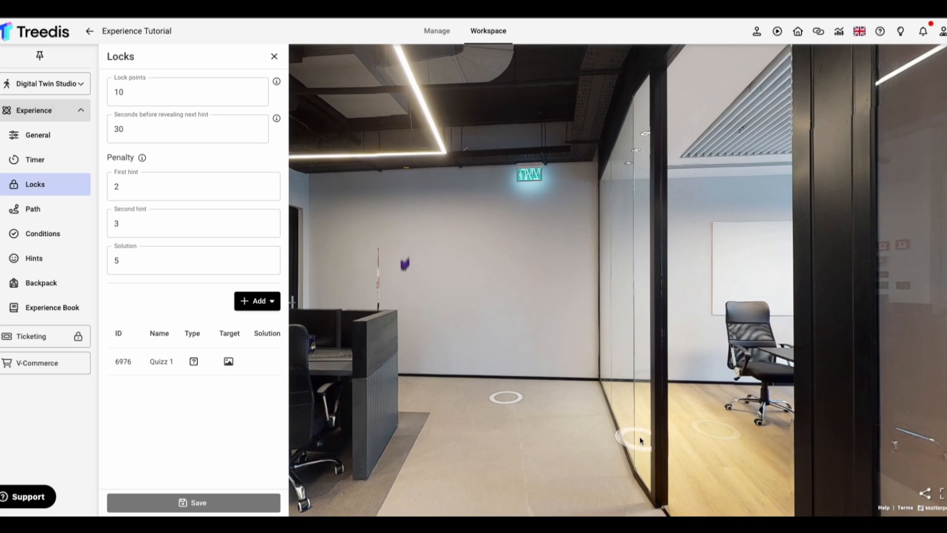
{"action": "left_click", "coordinate": [512, 438]}
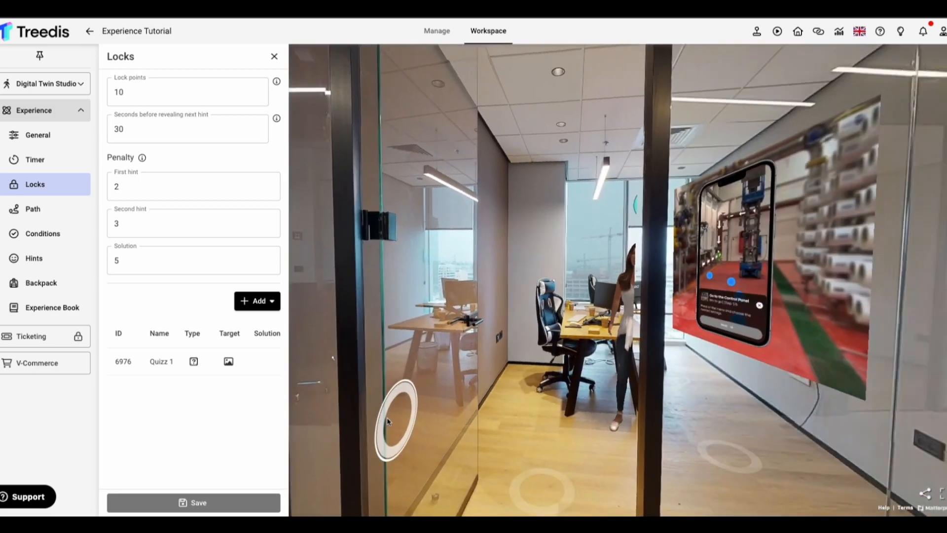
{"action": "left_click_drag", "start_coordinate": [387, 421], "coordinate": [562, 417]}
{"action": "left_click", "coordinate": [484, 412]}
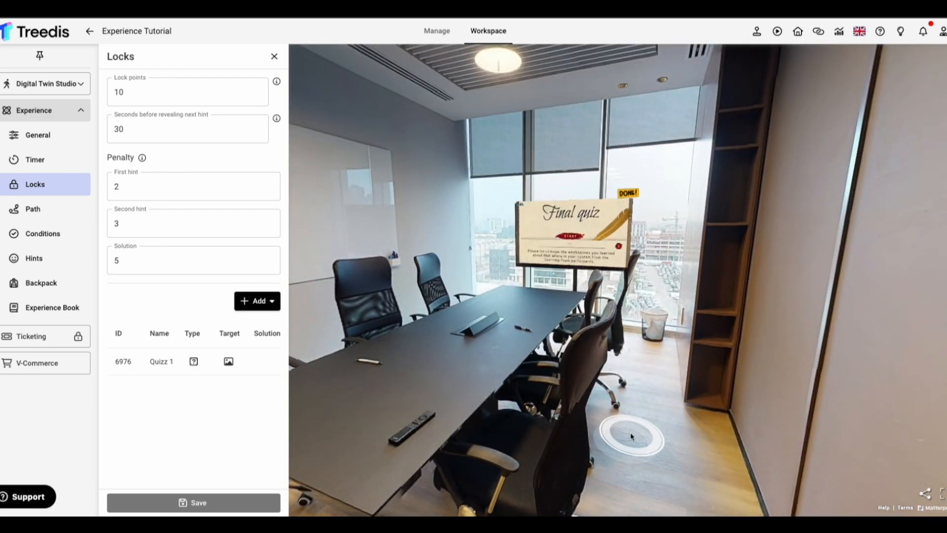
- Move up to the DONE! sticker by the screen and add a Sequence Lock labelled "done lock" located on a Vs Image
{"action": "left_click", "coordinate": [628, 432]}
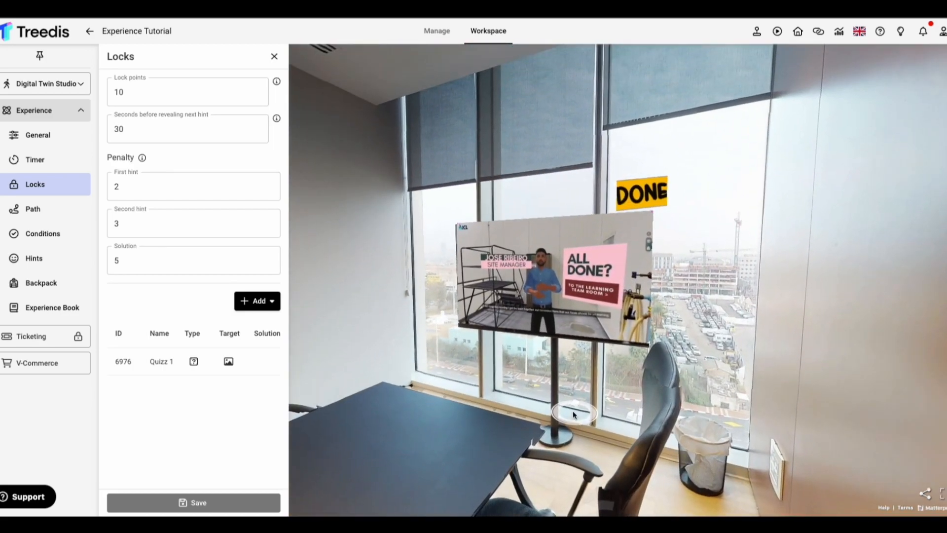
{"action": "left_click", "coordinate": [574, 413]}
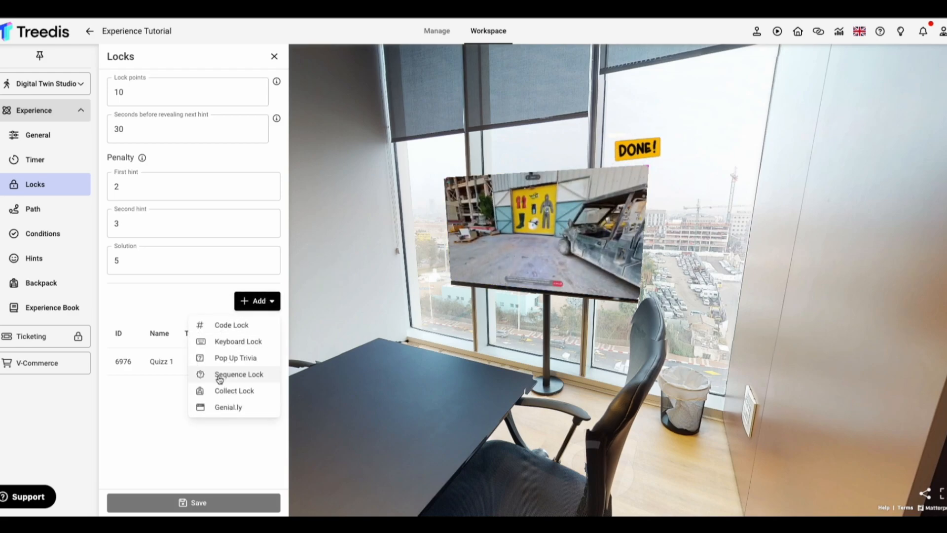
{"action": "left_click", "coordinate": [219, 377]}
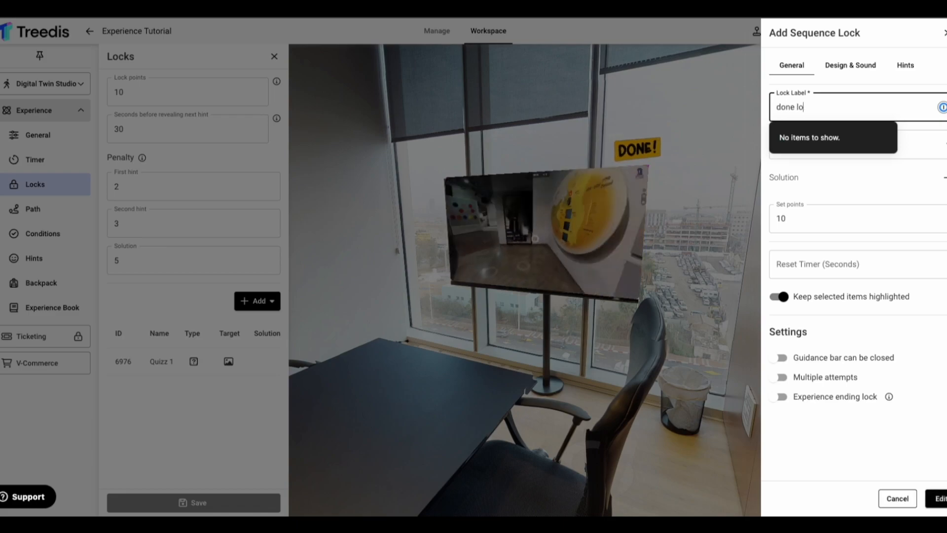
{"action": "left_click", "coordinate": [935, 148]}
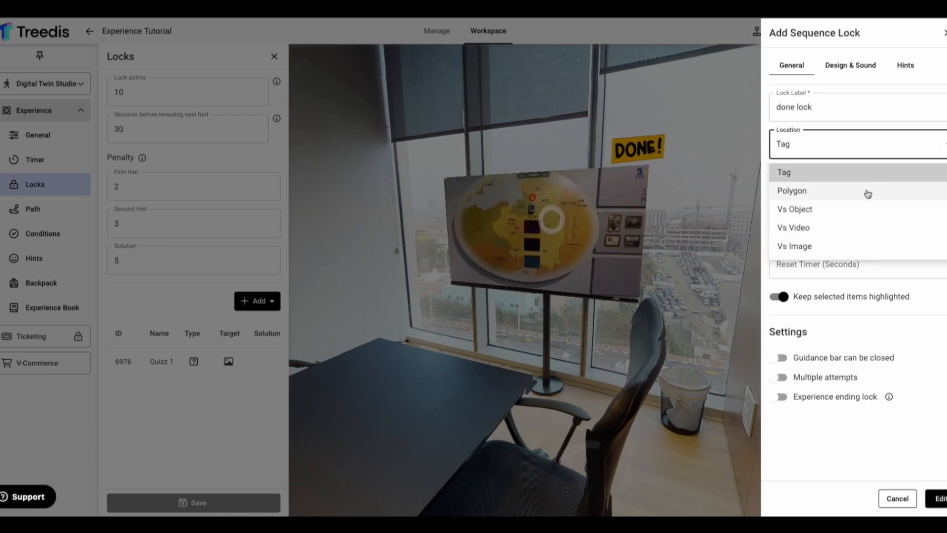
{"action": "left_click", "coordinate": [837, 248]}
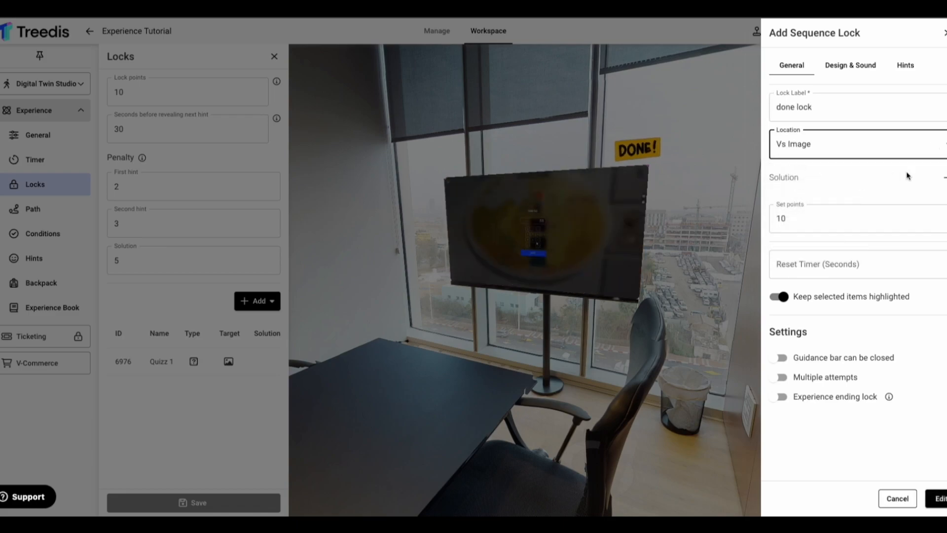
- Set the Sport Working Out Sticker as the sequence lock's solution, set its points to 3, and save the locks
{"action": "left_click", "coordinate": [944, 178]}
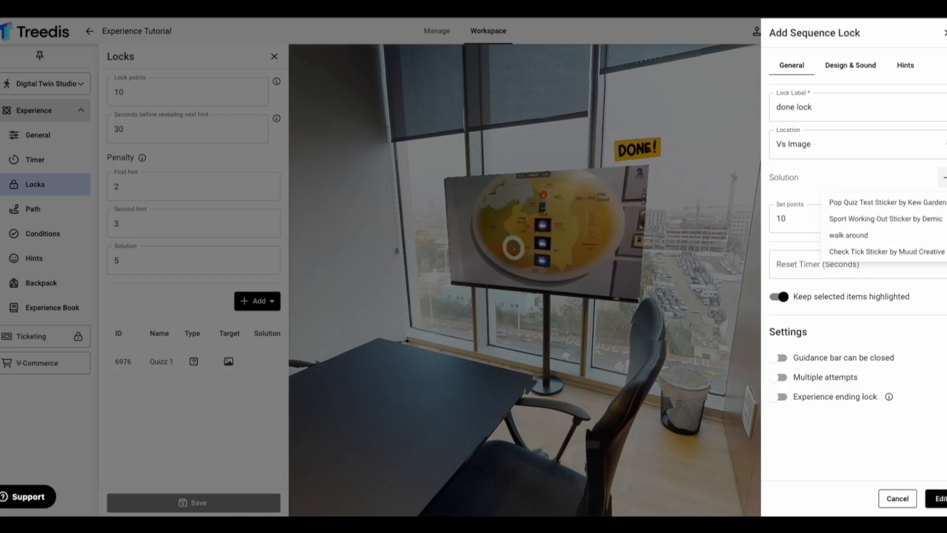
{"action": "left_click", "coordinate": [876, 221]}
{"action": "left_click", "coordinate": [811, 240]}
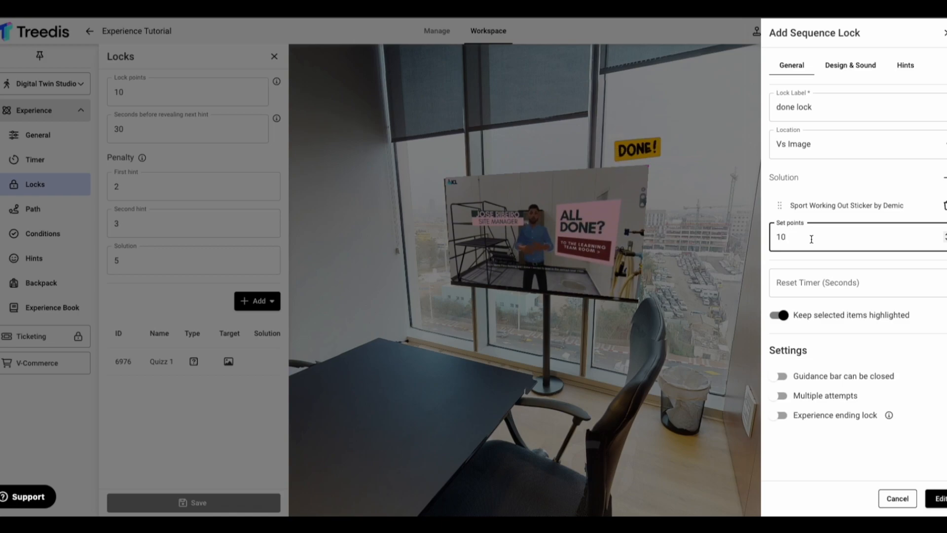
{"action": "key", "text": "BackSpace"}
{"action": "type", "text": "3"}
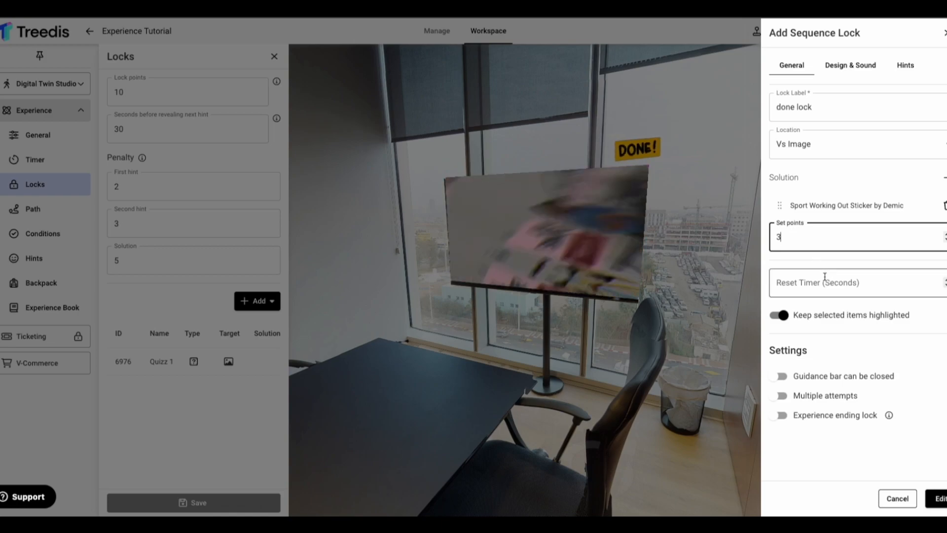
{"action": "left_click", "coordinate": [941, 499]}
{"action": "left_click", "coordinate": [247, 502]}
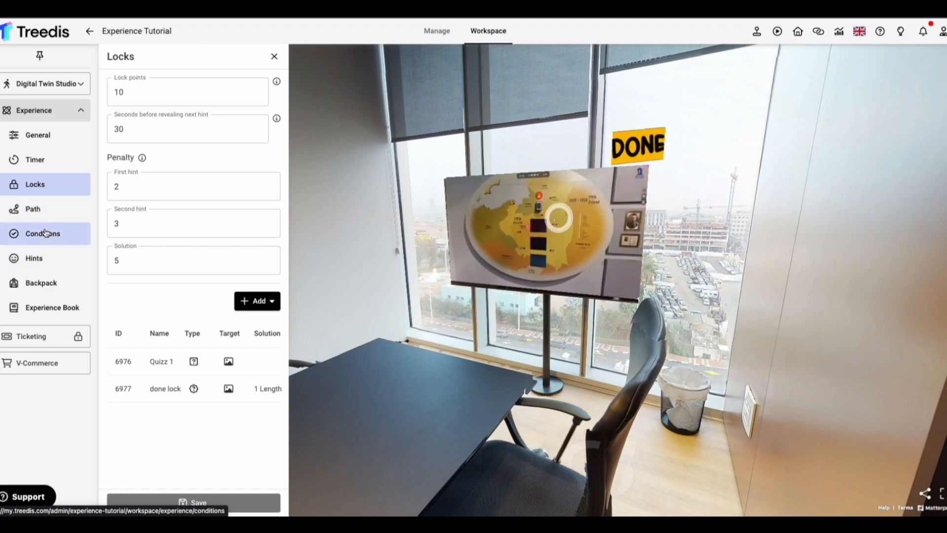
- Start a Hide Video condition for the experience and name it "hide video 1"
{"action": "left_click", "coordinate": [46, 232]}
{"action": "left_click", "coordinate": [262, 89]}
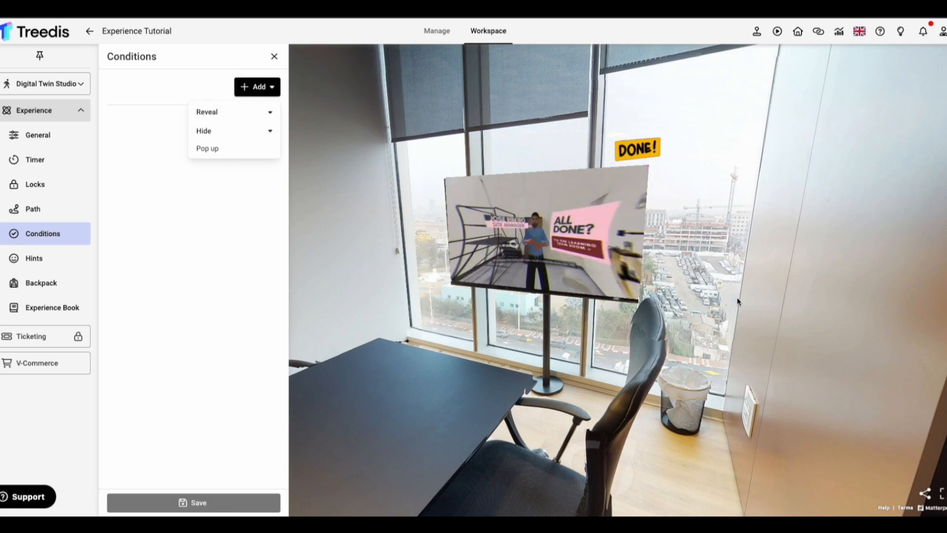
{"action": "left_click", "coordinate": [247, 137]}
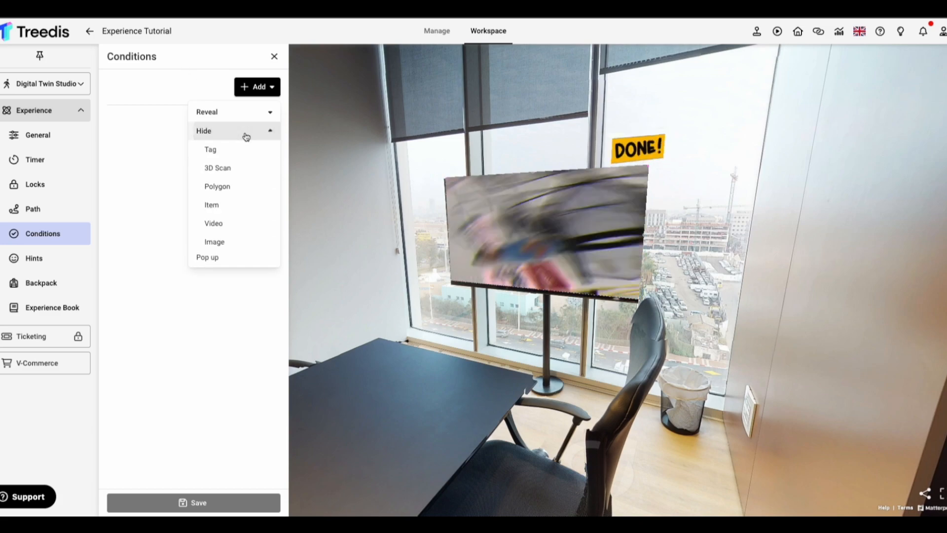
{"action": "left_click", "coordinate": [217, 223]}
{"action": "left_click", "coordinate": [873, 88]}
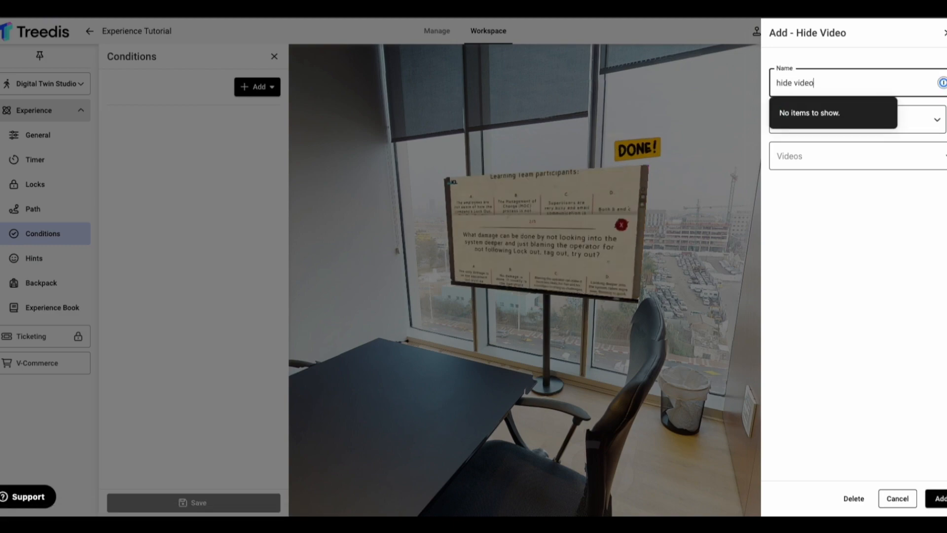
- Link the hide condition to the done lock and the video Screen Recording 2023-07-14 at 09.19.38.mp4, and add it
{"action": "left_click", "coordinate": [913, 121]}
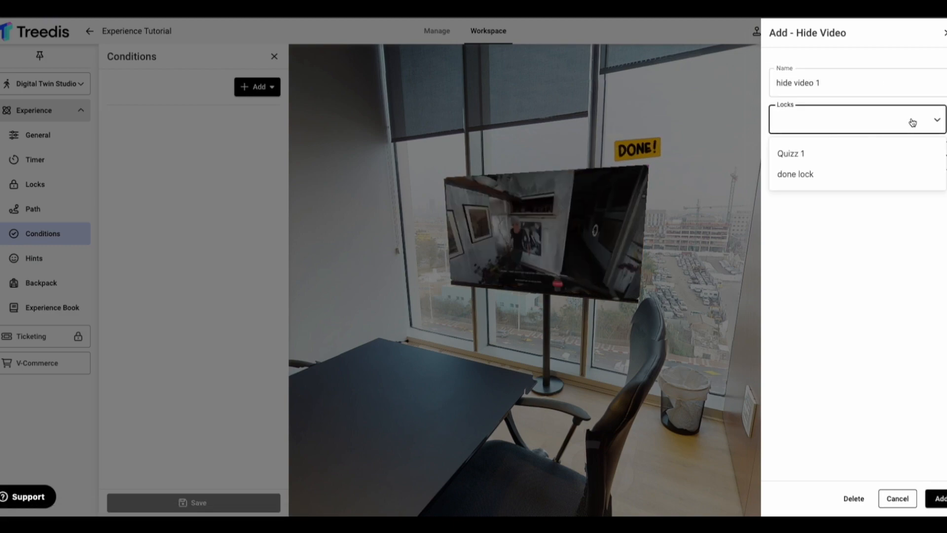
{"action": "left_click", "coordinate": [830, 183]}
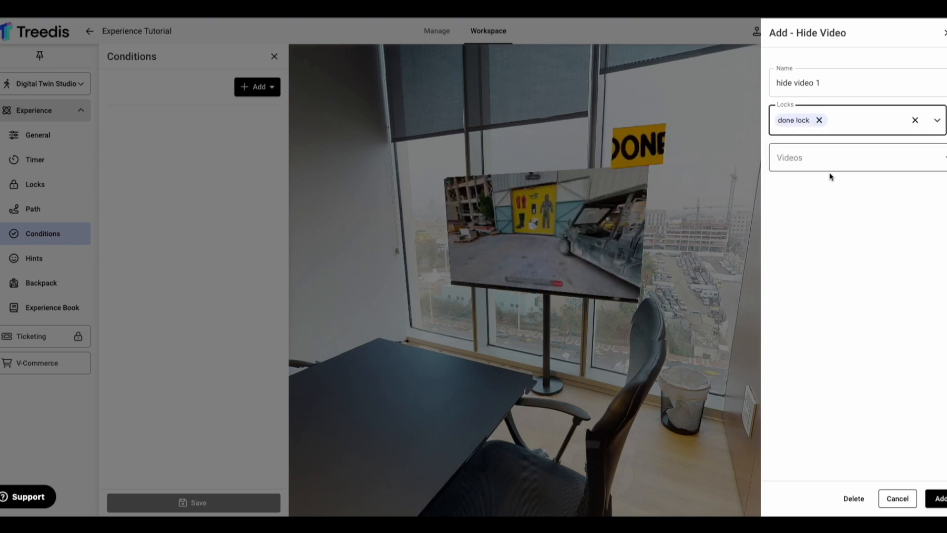
{"action": "left_click", "coordinate": [829, 158]}
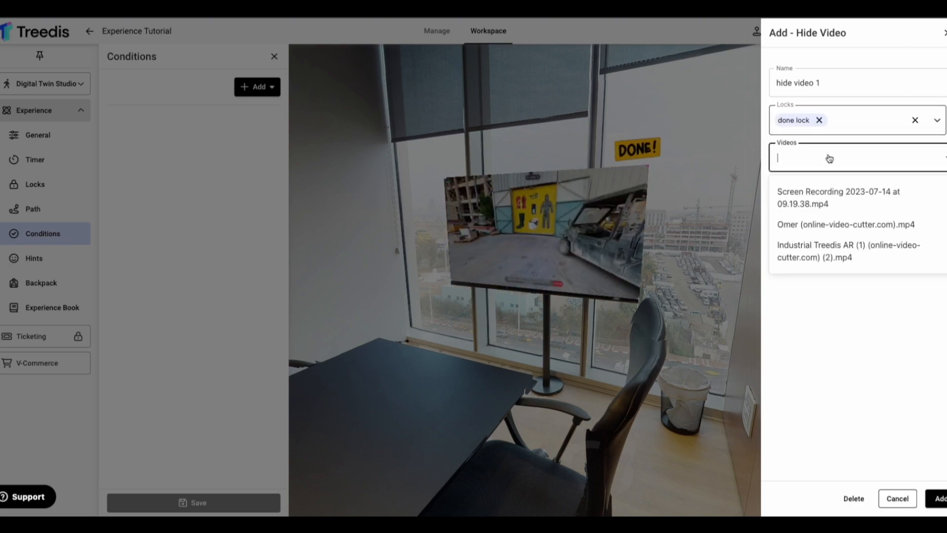
{"action": "left_click", "coordinate": [793, 200]}
{"action": "left_click", "coordinate": [942, 501]}
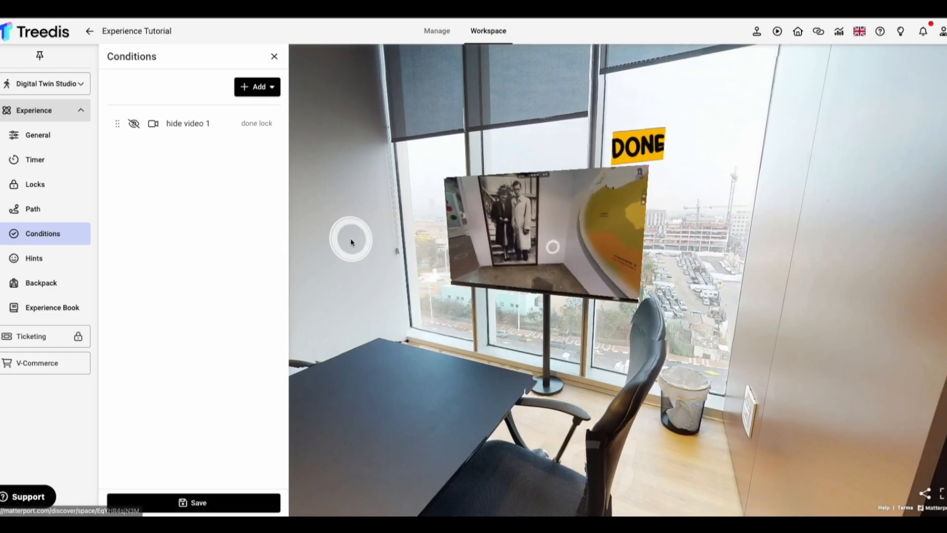
{"action": "left_click", "coordinate": [253, 88]}
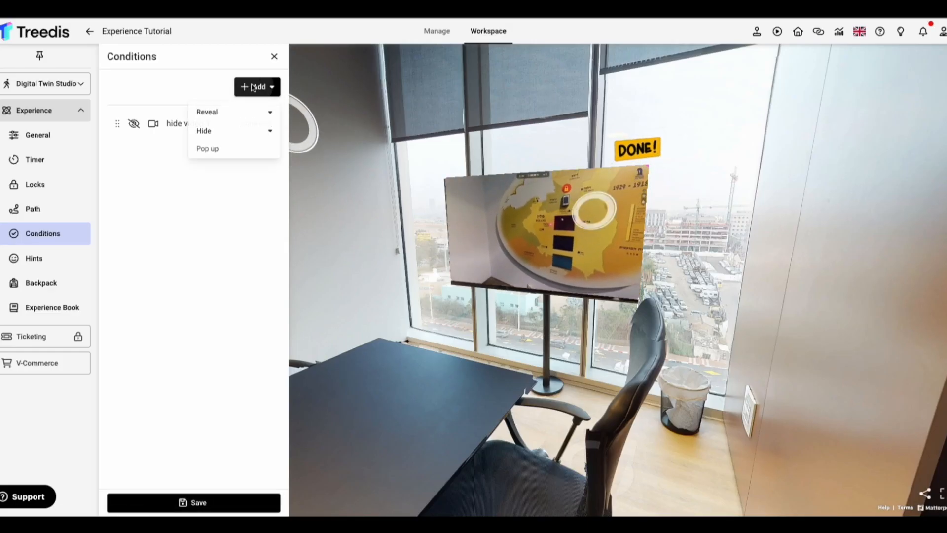
{"action": "left_click", "coordinate": [227, 111]}
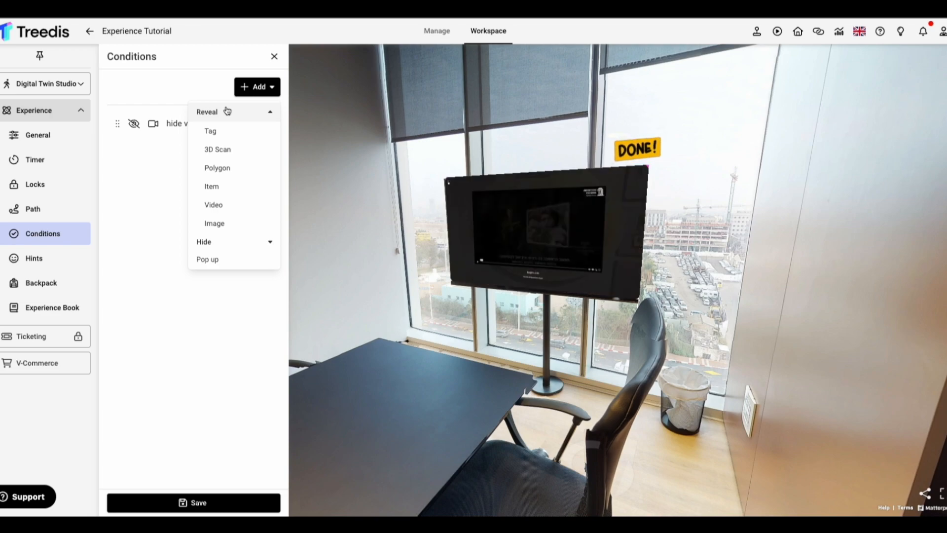
{"action": "left_click", "coordinate": [205, 169]}
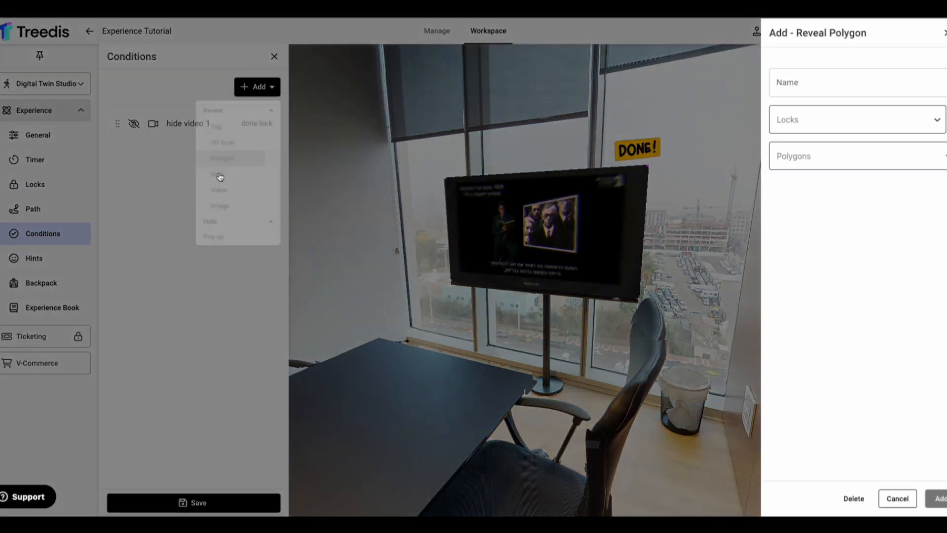
{"action": "left_click", "coordinate": [832, 114]}
{"action": "left_click", "coordinate": [832, 114]}
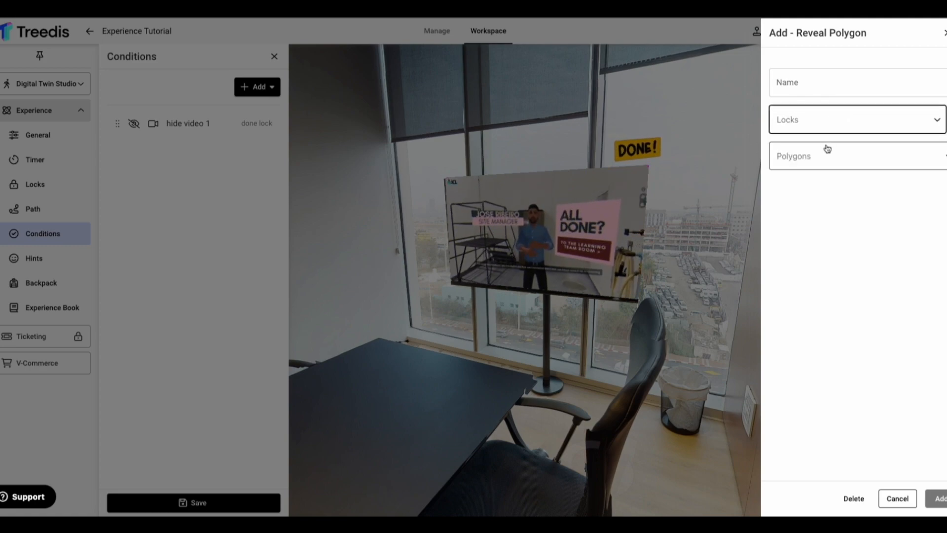
{"action": "left_click", "coordinate": [827, 147]}
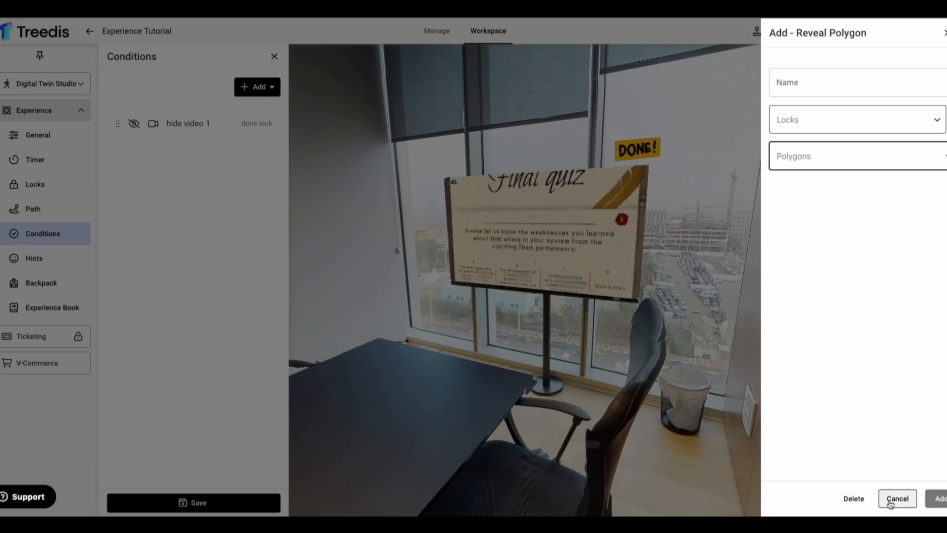
{"action": "left_click", "coordinate": [897, 498]}
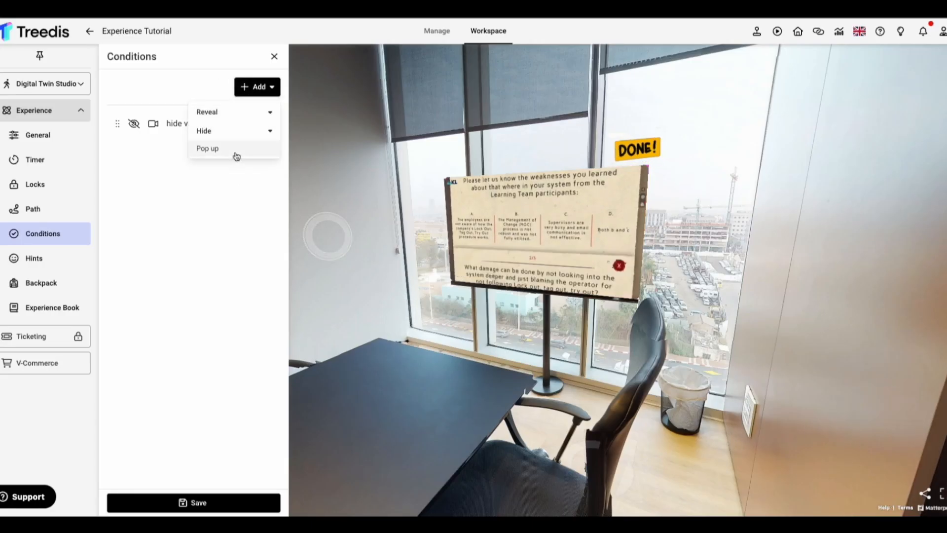
{"action": "left_click", "coordinate": [235, 151]}
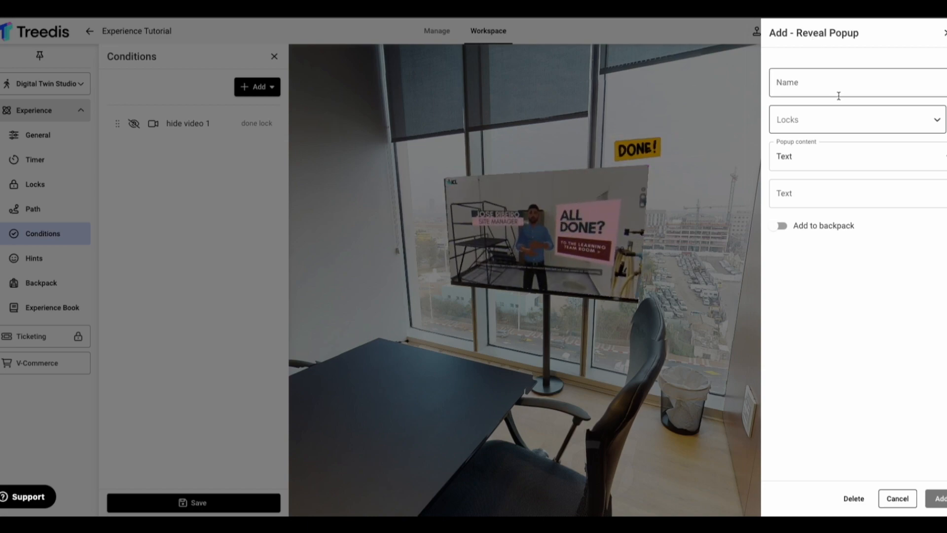
{"action": "left_click", "coordinate": [846, 144]}
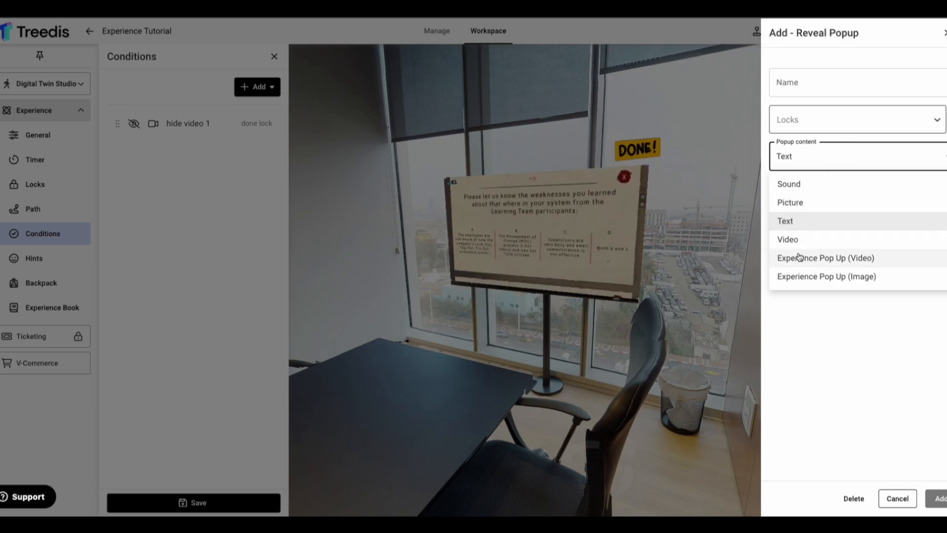
{"action": "left_click", "coordinate": [876, 130]}
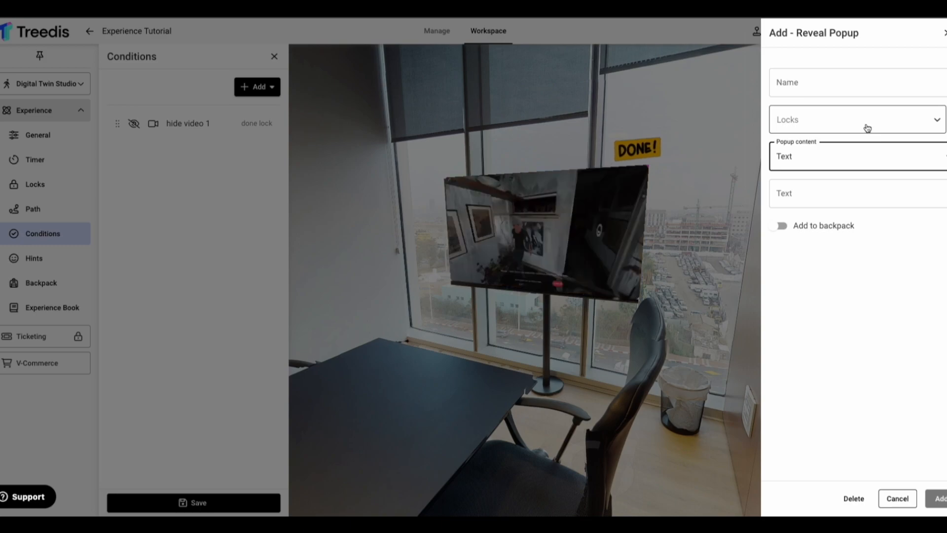
{"action": "left_click", "coordinate": [862, 127]}
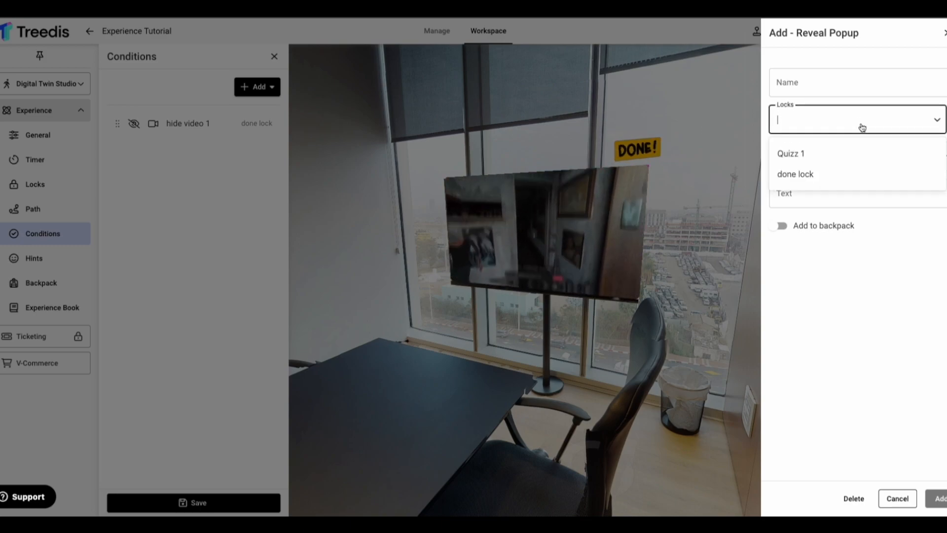
{"action": "left_click", "coordinate": [795, 174]}
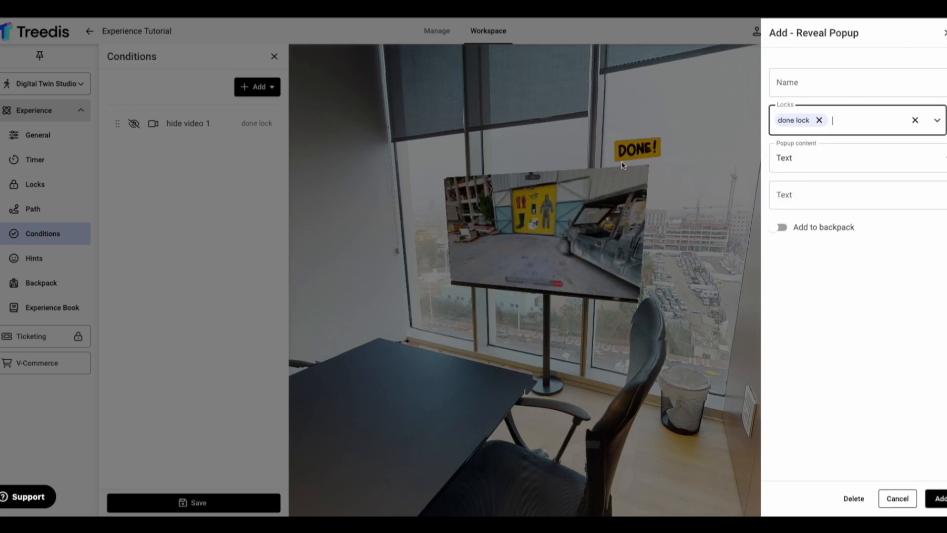
{"action": "left_click", "coordinate": [782, 163]}
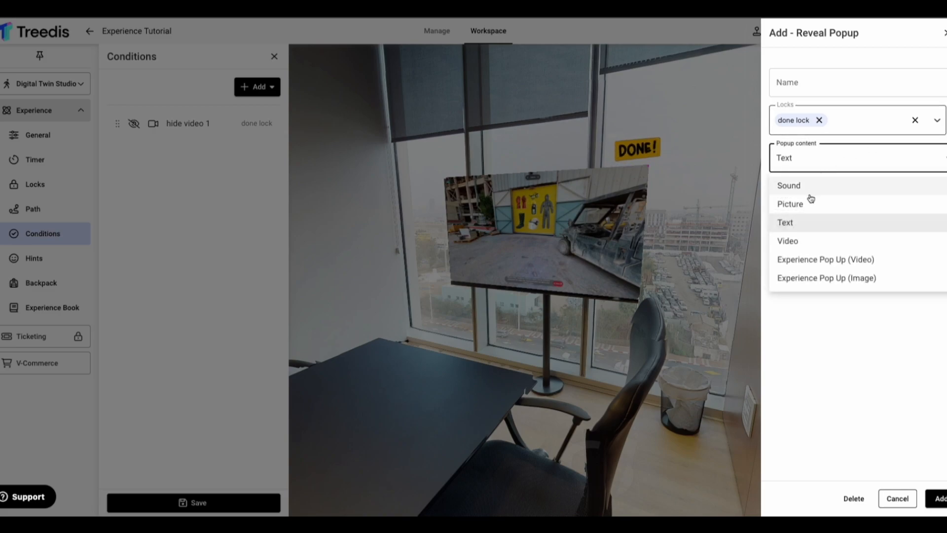
{"action": "left_click", "coordinate": [846, 157]}
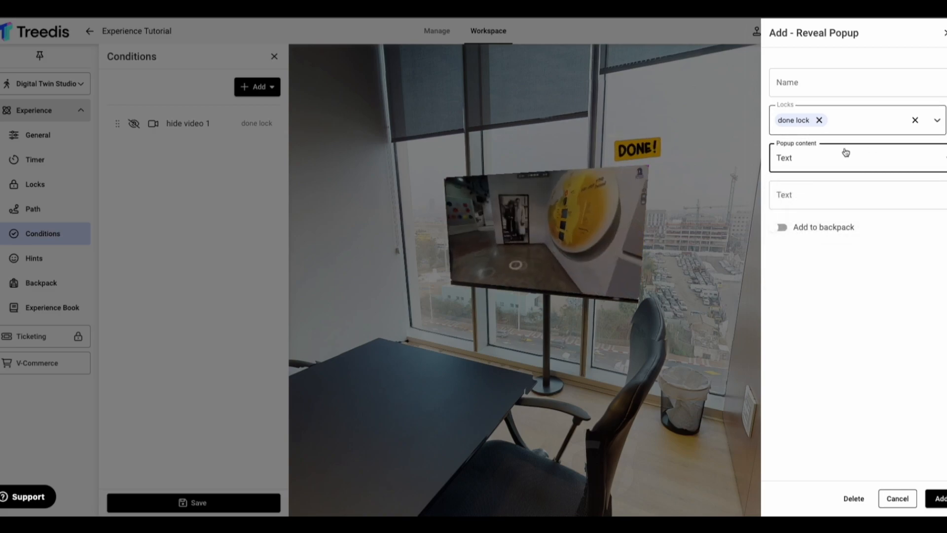
{"action": "left_click", "coordinate": [819, 120]}
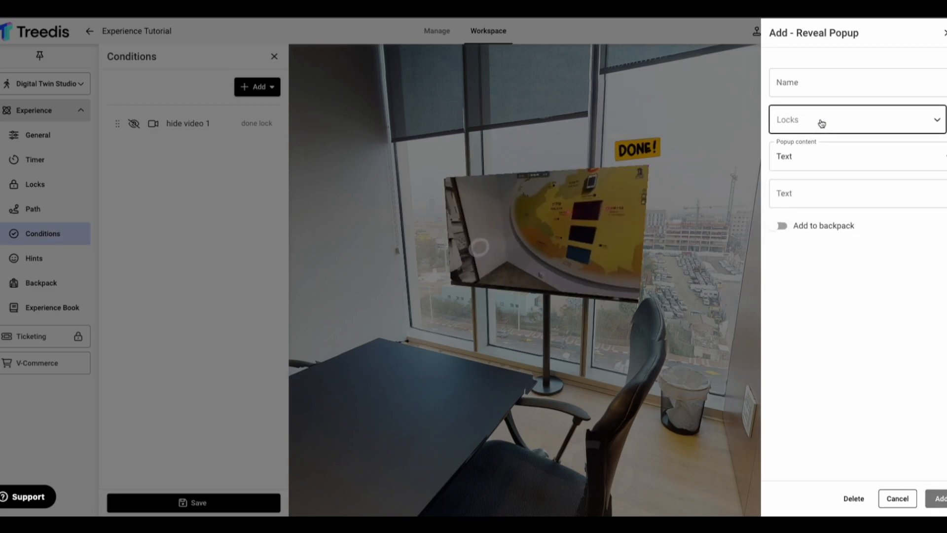
{"action": "left_click", "coordinate": [896, 498]}
- Save the experience's conditions
{"action": "left_click", "coordinate": [236, 507]}
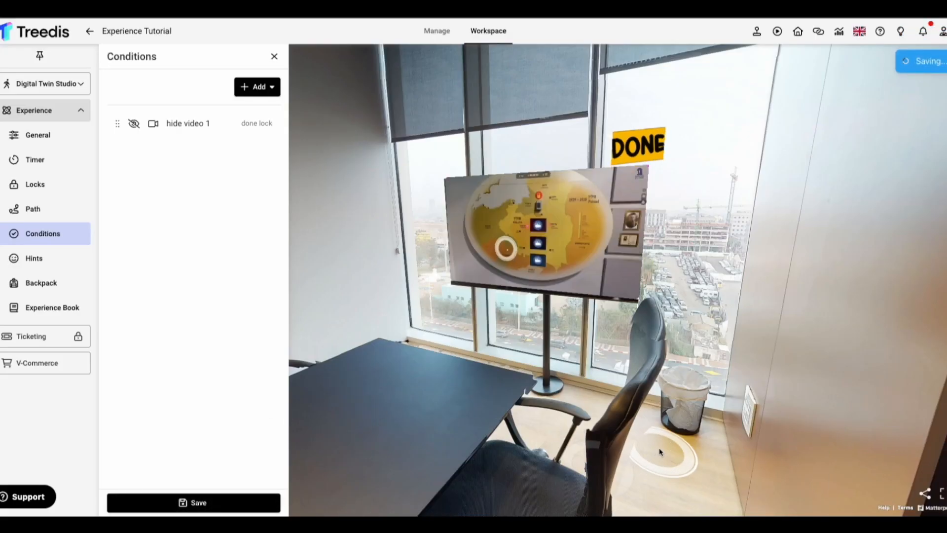
- Walk through the tour from the DONE sticker room to the office with the animated woman, check mark sticker and wall video
{"action": "left_click", "coordinate": [796, 407]}
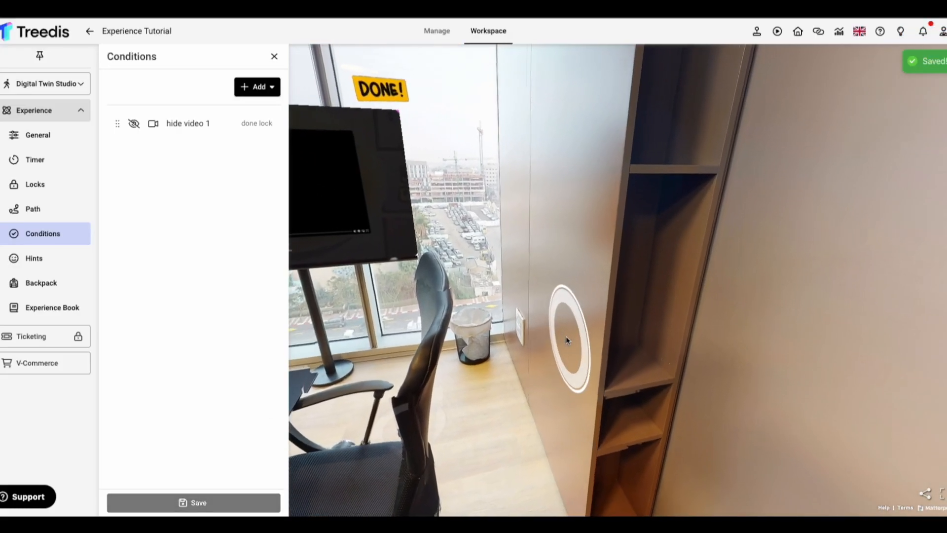
{"action": "left_click_drag", "start_coordinate": [587, 368], "coordinate": [537, 366]}
{"action": "left_click_drag", "start_coordinate": [820, 410], "coordinate": [587, 408]}
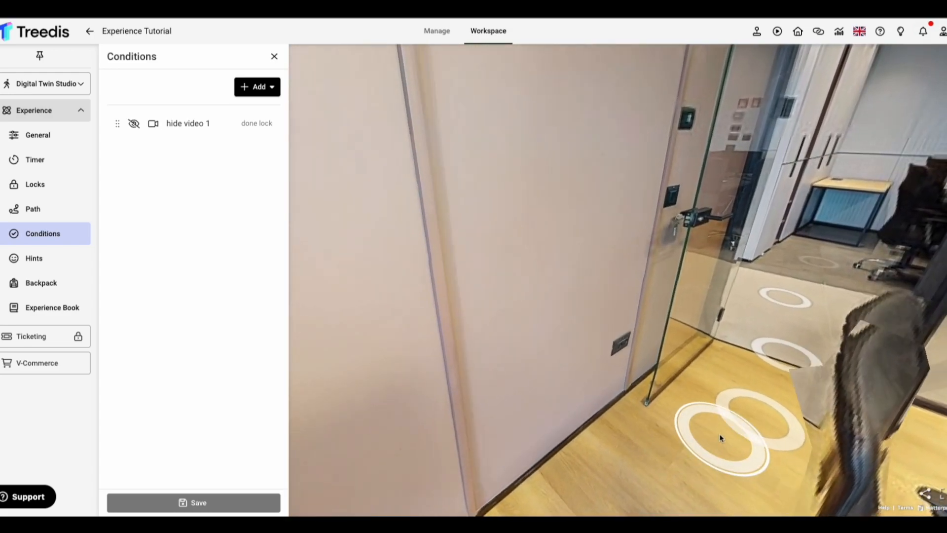
{"action": "left_click", "coordinate": [721, 437]}
{"action": "left_click", "coordinate": [723, 398]}
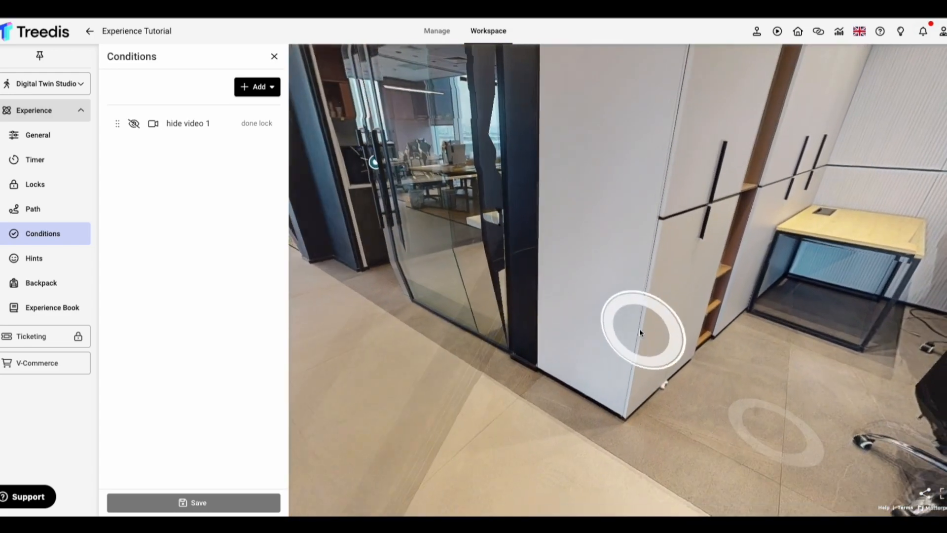
{"action": "left_click_drag", "start_coordinate": [641, 329], "coordinate": [767, 345]}
{"action": "left_click", "coordinate": [508, 357]}
{"action": "left_click_drag", "start_coordinate": [509, 354], "coordinate": [754, 335]}
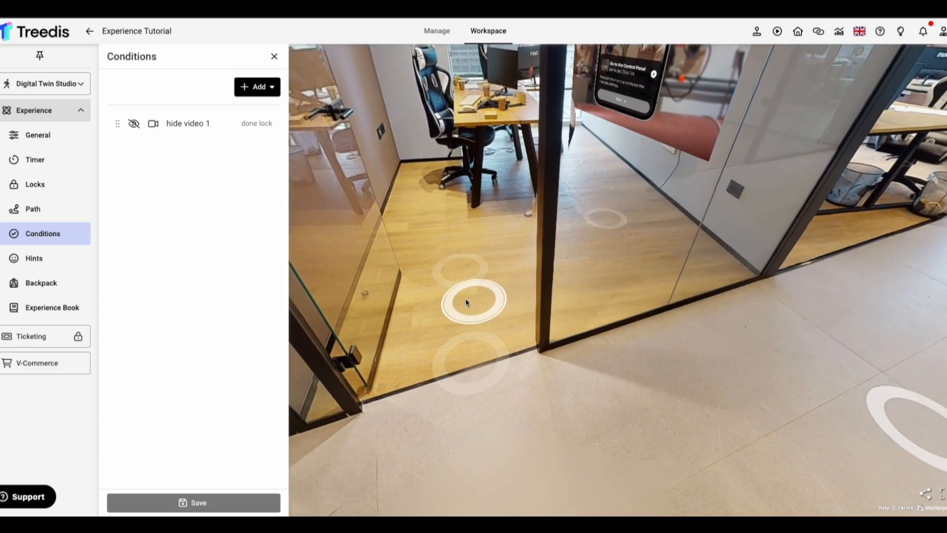
{"action": "left_click", "coordinate": [461, 301]}
{"action": "left_click_drag", "start_coordinate": [593, 326], "coordinate": [416, 406]}
{"action": "left_click_drag", "start_coordinate": [473, 395], "coordinate": [566, 485]}
{"action": "left_click_drag", "start_coordinate": [631, 440], "coordinate": [545, 452]}
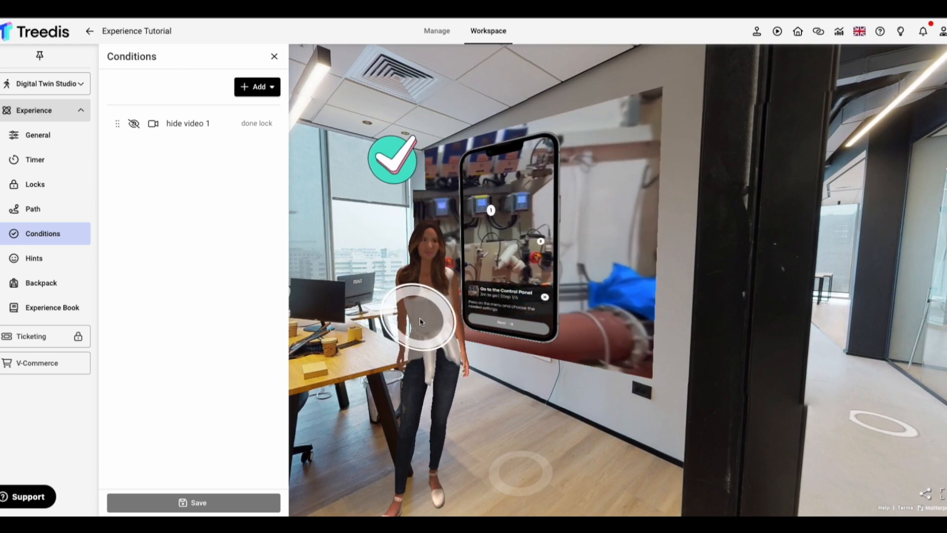
{"action": "left_click", "coordinate": [465, 394]}
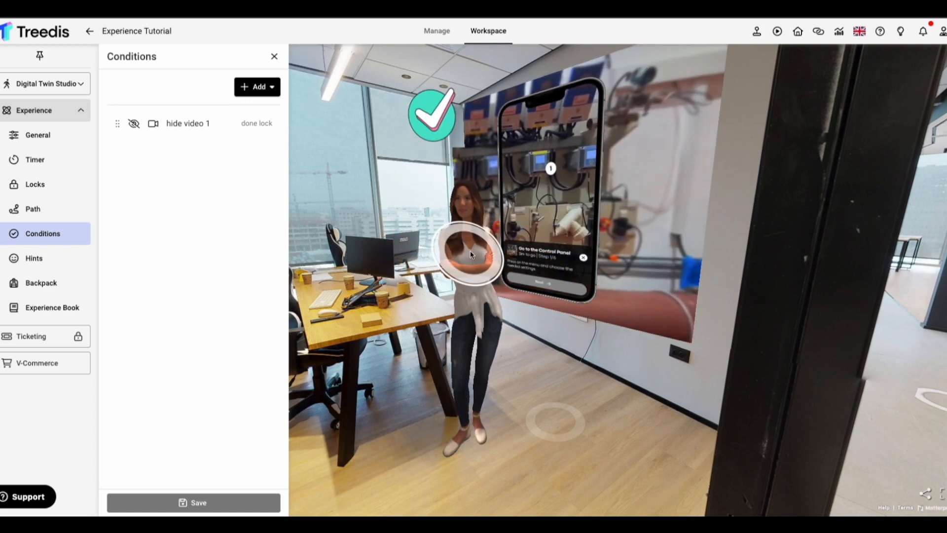
- Start a new sequence lock for the experience and label it "tick lock"
{"action": "left_click", "coordinate": [57, 185]}
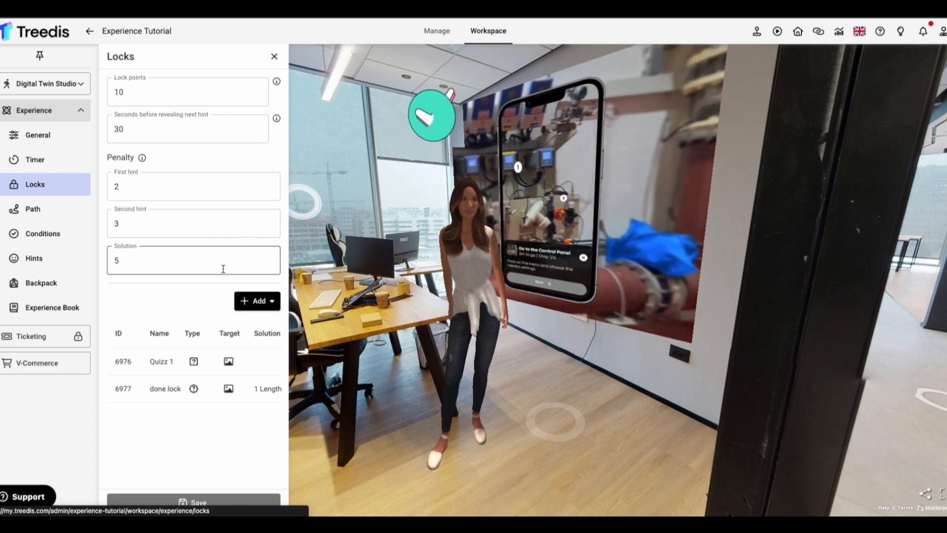
{"action": "left_click", "coordinate": [268, 305]}
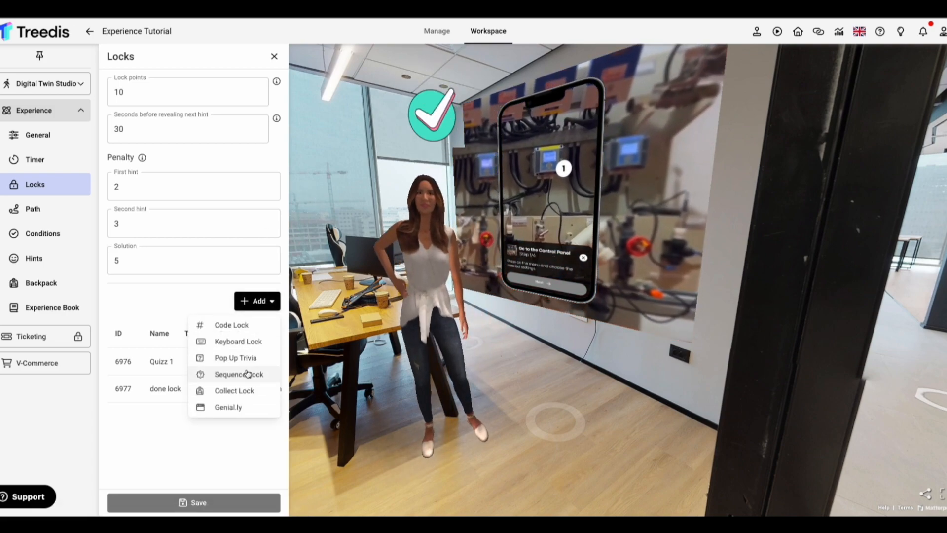
{"action": "left_click", "coordinate": [247, 374]}
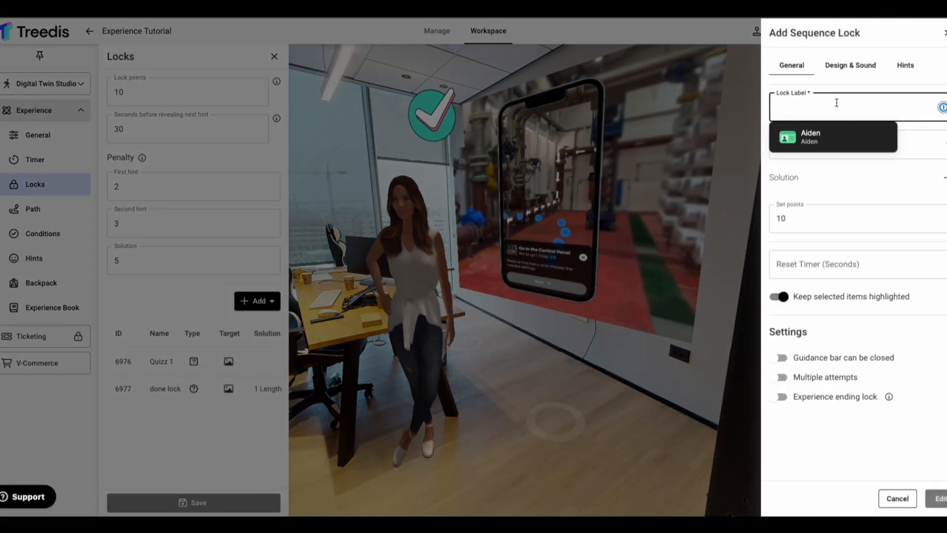
{"action": "type", "text": "t"}
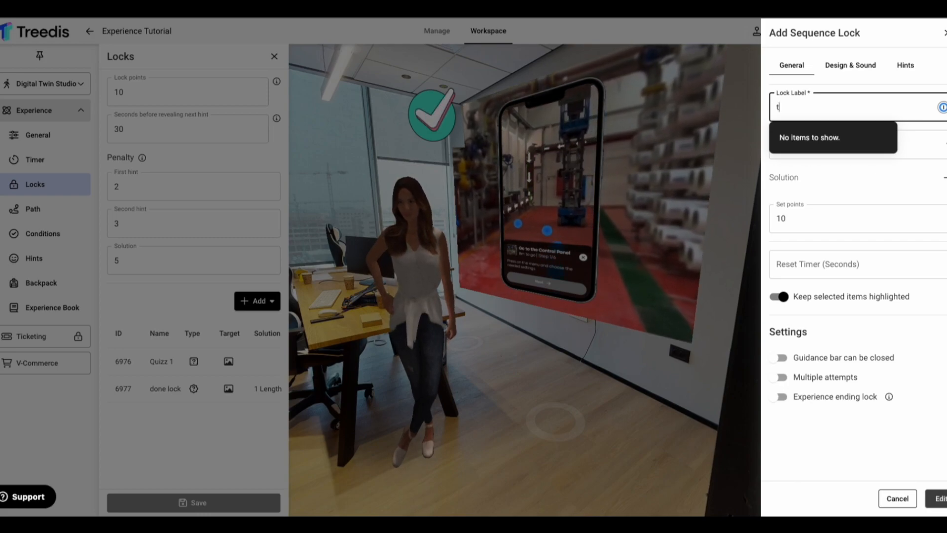
{"action": "type", "text": "ick lock"}
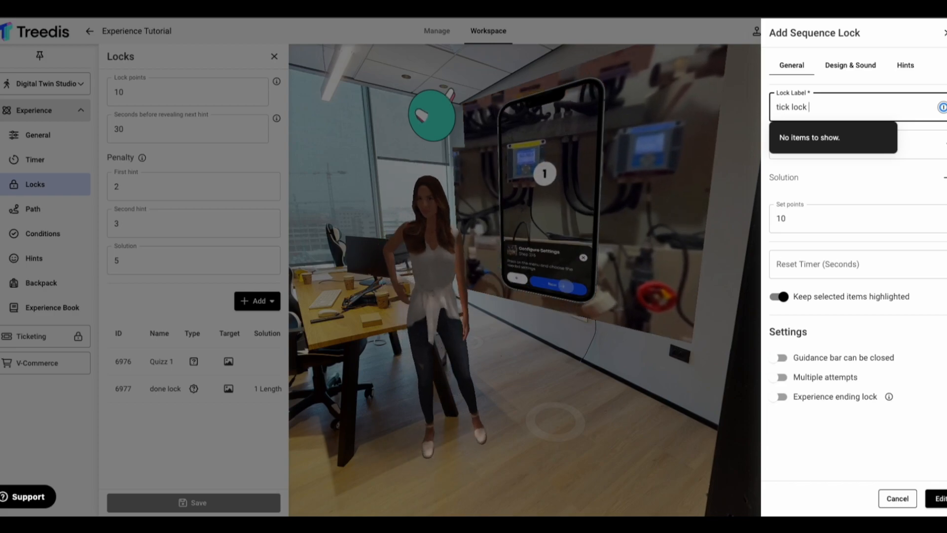
- Set the tick lock's location to Vs Image and use the Check Tick Sticker by Muud Creative as its solution
{"action": "left_click", "coordinate": [925, 148]}
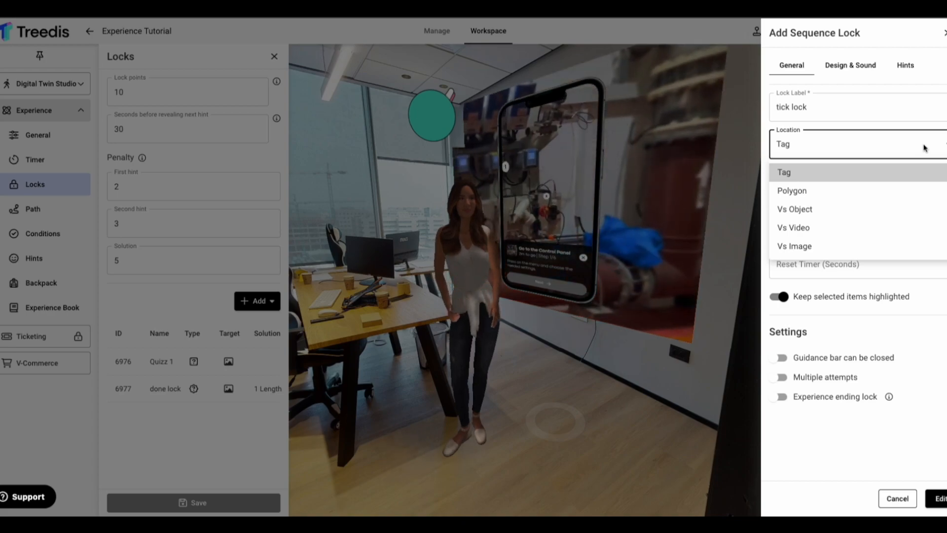
{"action": "left_click", "coordinate": [815, 246]}
{"action": "left_click", "coordinate": [943, 181]}
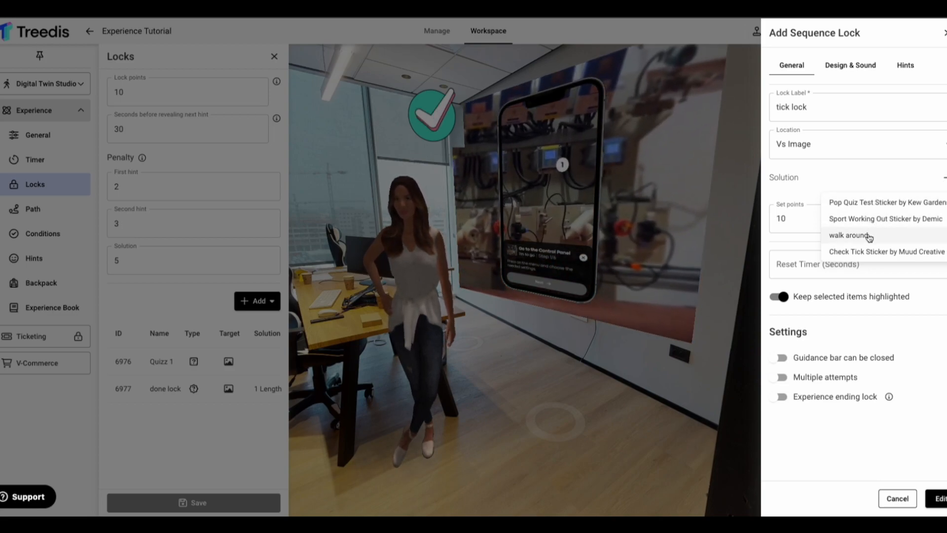
{"action": "left_click", "coordinate": [845, 251]}
- Set the tick lock's points to 2, add the lock and save the experience's locks
{"action": "left_click", "coordinate": [809, 236]}
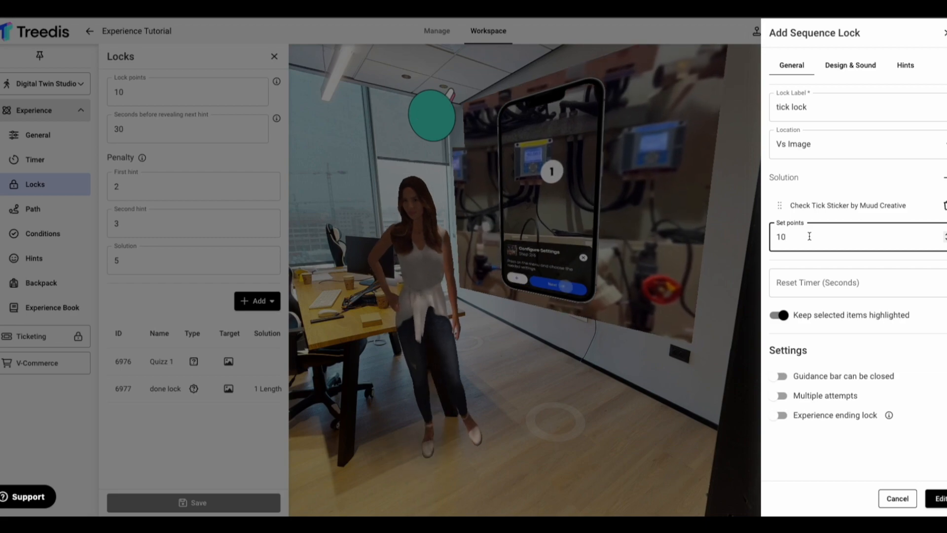
{"action": "key", "text": "BackSpace"}
{"action": "key", "text": "BackSpace"}
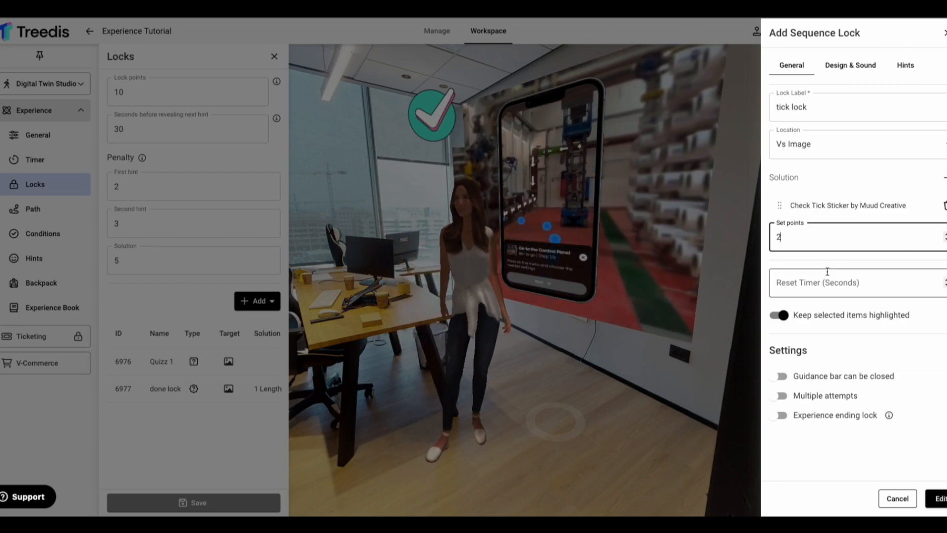
{"action": "left_click", "coordinate": [937, 496]}
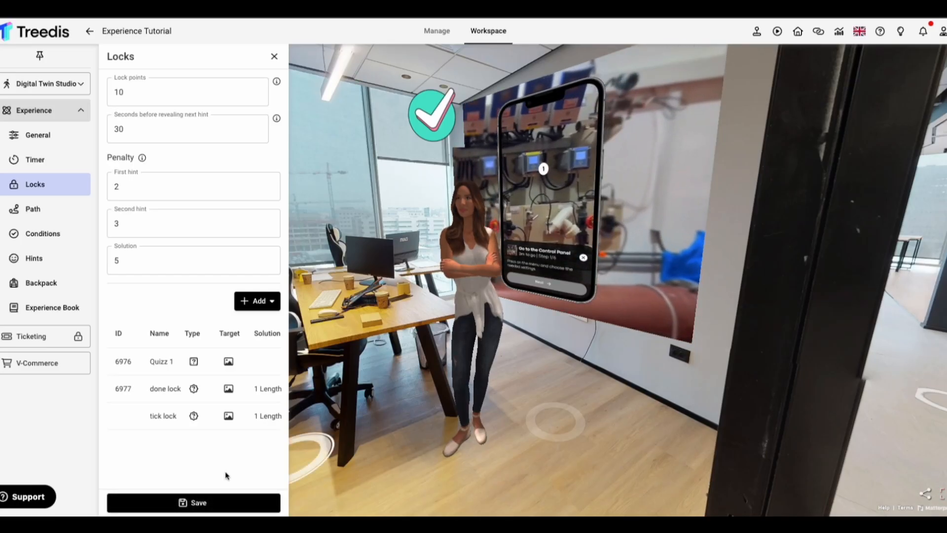
{"action": "left_click", "coordinate": [224, 503]}
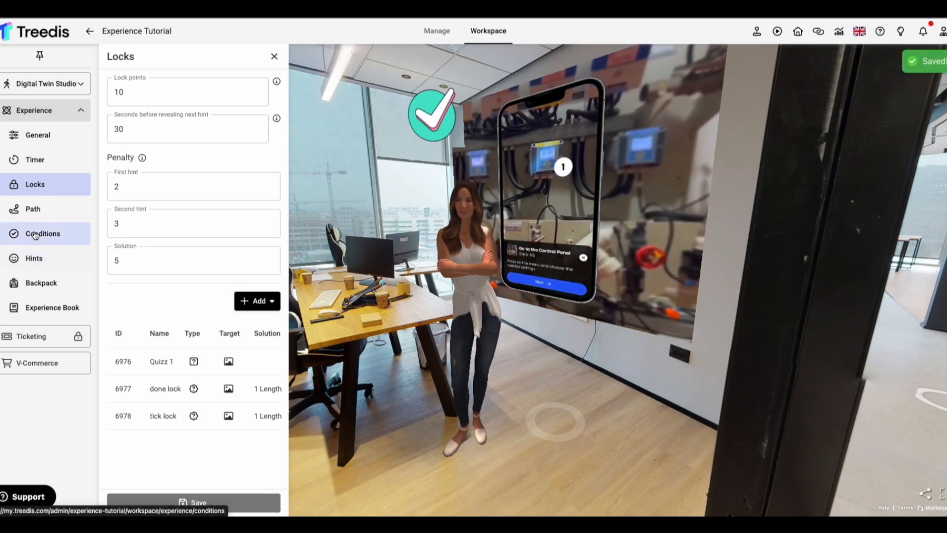
- Start a Hide Item condition for the experience and name it "hide woman"
{"action": "left_click", "coordinate": [68, 233]}
{"action": "left_click", "coordinate": [263, 87]}
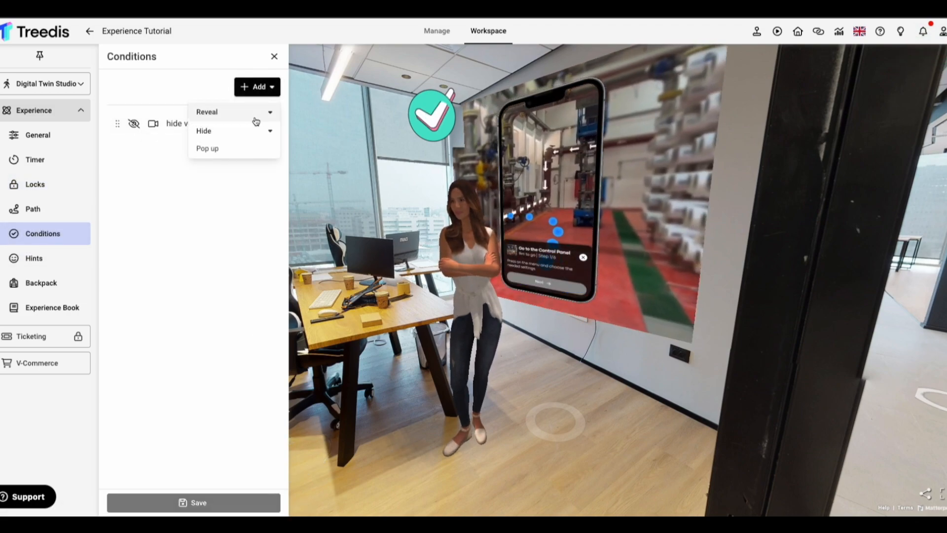
{"action": "left_click", "coordinate": [249, 130]}
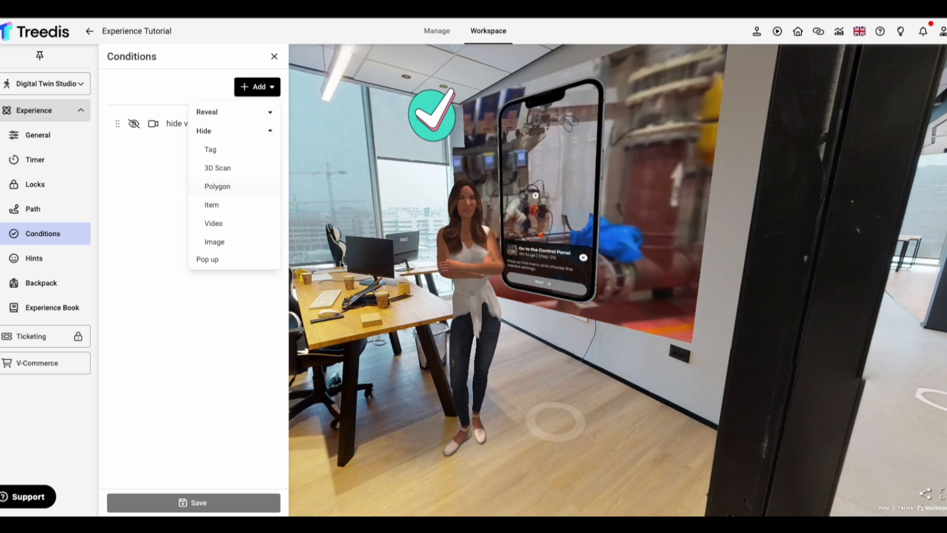
{"action": "left_click", "coordinate": [238, 207]}
{"action": "left_click", "coordinate": [839, 87]}
{"action": "type", "text": "hide woman"}
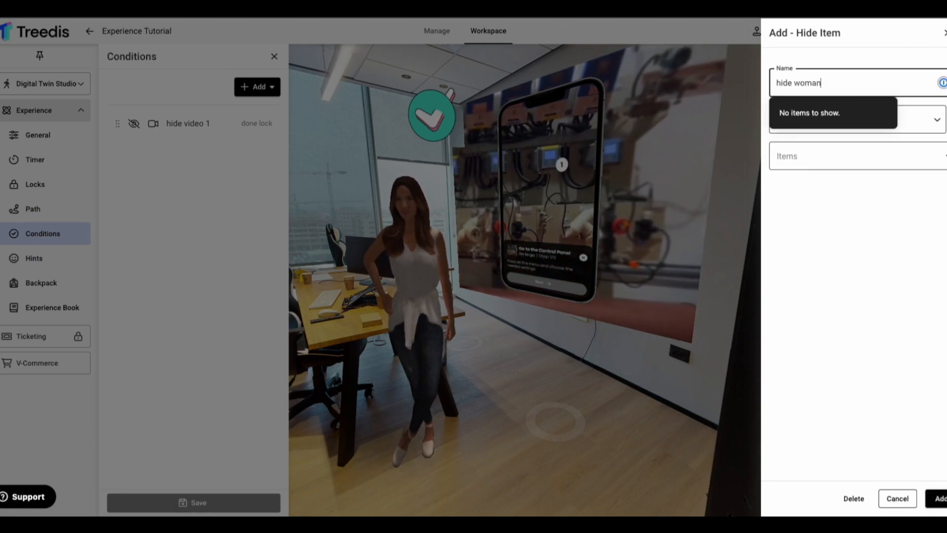
- Link the hide woman condition to the tick lock and the Sophia Animated 003 item, and add it
{"action": "left_click", "coordinate": [930, 124]}
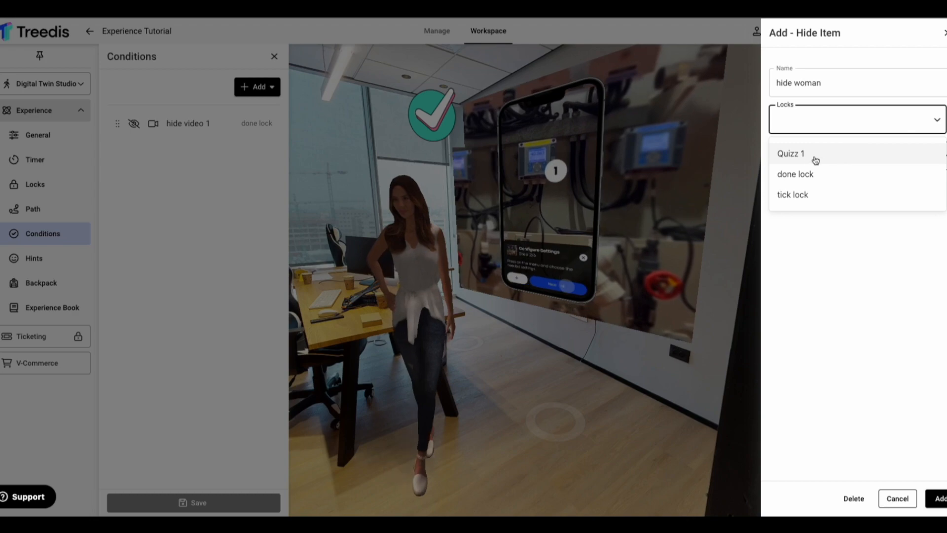
{"action": "left_click", "coordinate": [803, 194]}
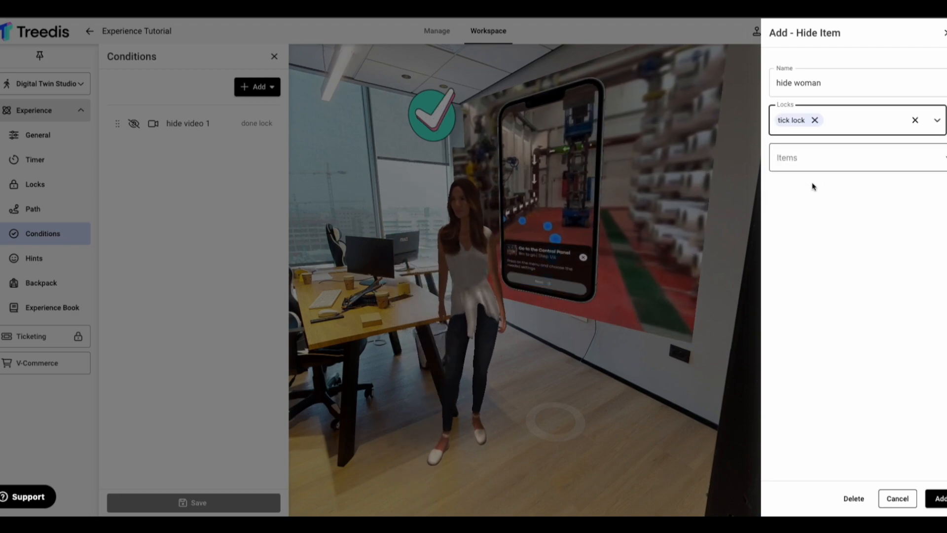
{"action": "left_click", "coordinate": [816, 166]}
{"action": "left_click", "coordinate": [821, 191]}
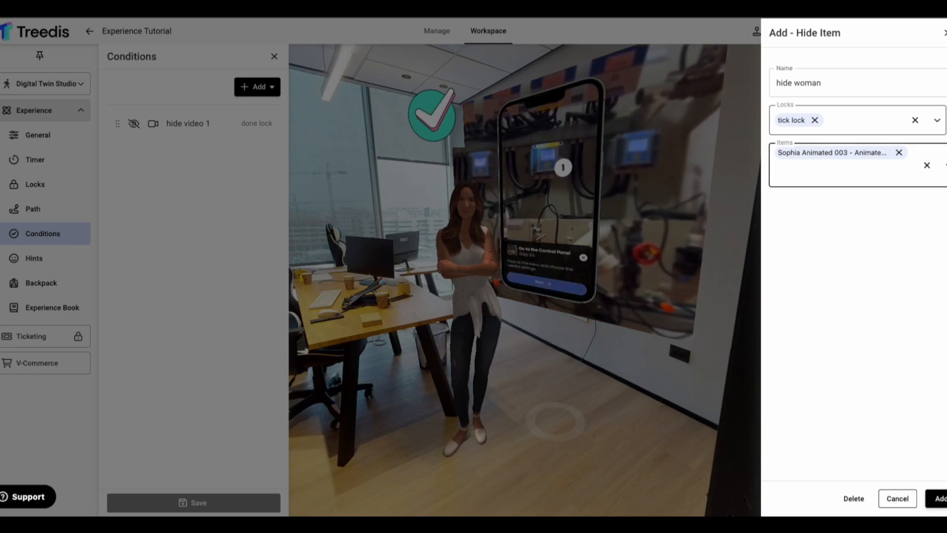
{"action": "left_click", "coordinate": [937, 498]}
- Start a Hide Video condition and name it "hide video 2"
{"action": "left_click", "coordinate": [262, 89]}
{"action": "left_click", "coordinate": [211, 132]}
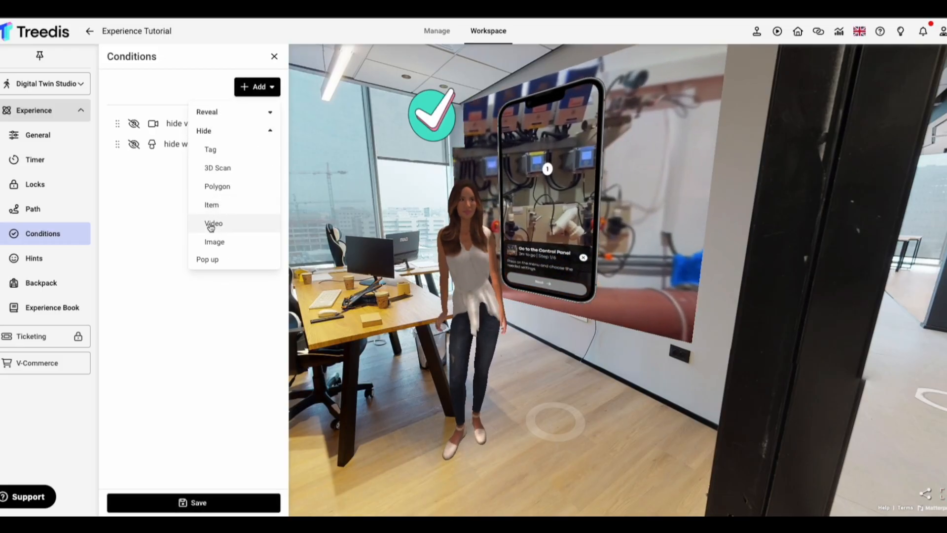
{"action": "left_click", "coordinate": [213, 224]}
{"action": "left_click", "coordinate": [825, 82]}
{"action": "type", "text": "hid"}
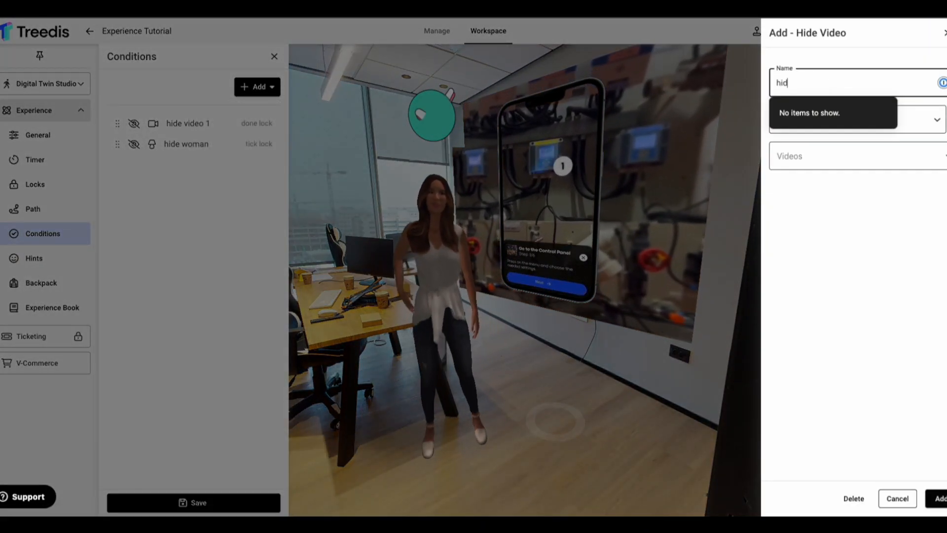
{"action": "type", "text": "e video 2"}
- Link the hide video 2 condition to the tick lock and the Industrial Treedis AR (1) video, add it and save the conditions
{"action": "left_click", "coordinate": [931, 117]}
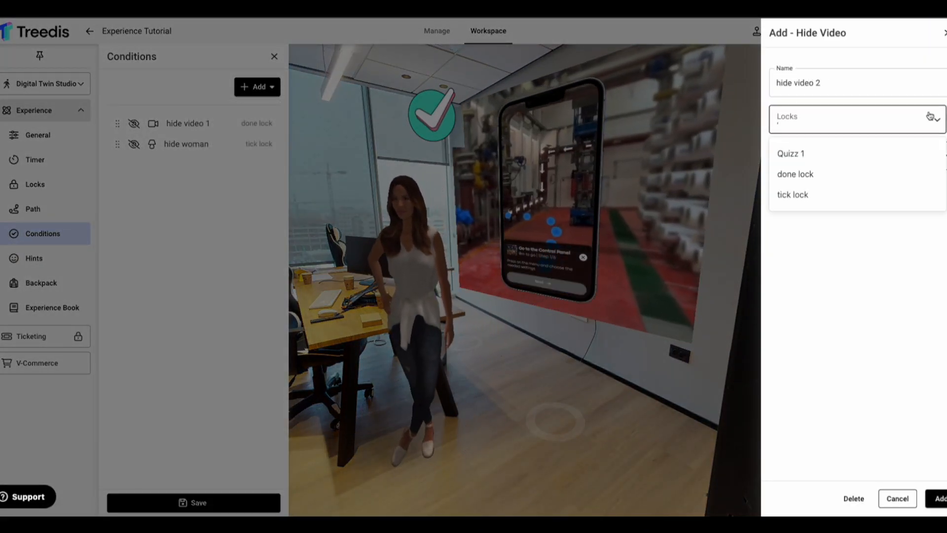
{"action": "left_click", "coordinate": [786, 196]}
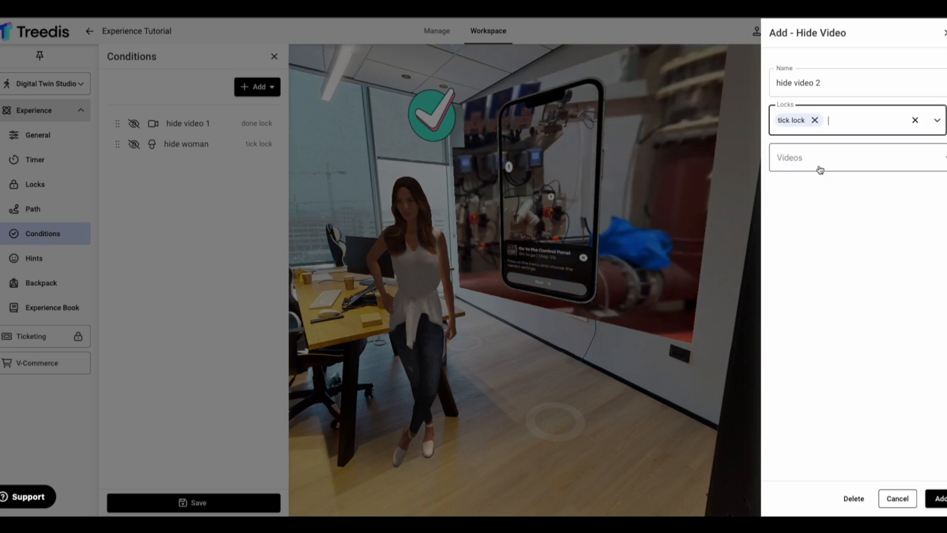
{"action": "left_click", "coordinate": [820, 168]}
{"action": "left_click", "coordinate": [818, 251]}
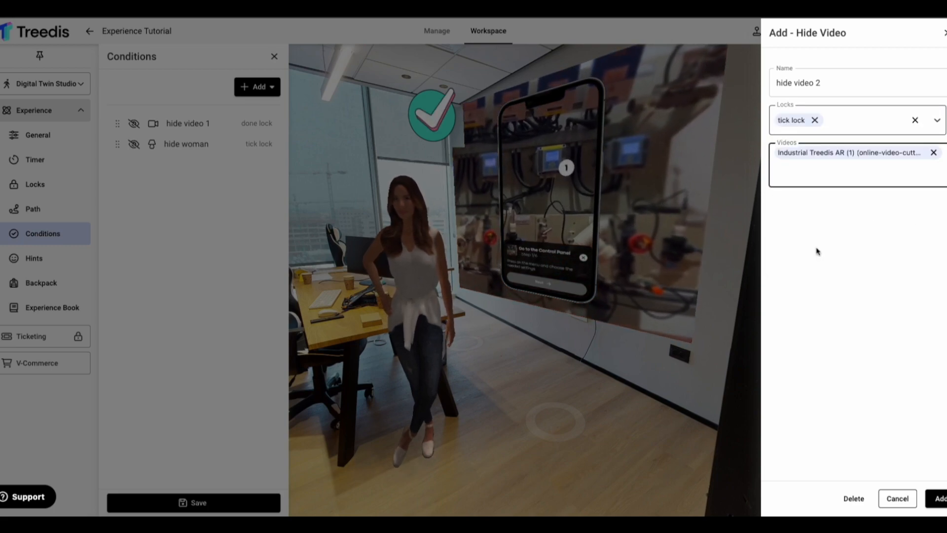
{"action": "left_click", "coordinate": [937, 499]}
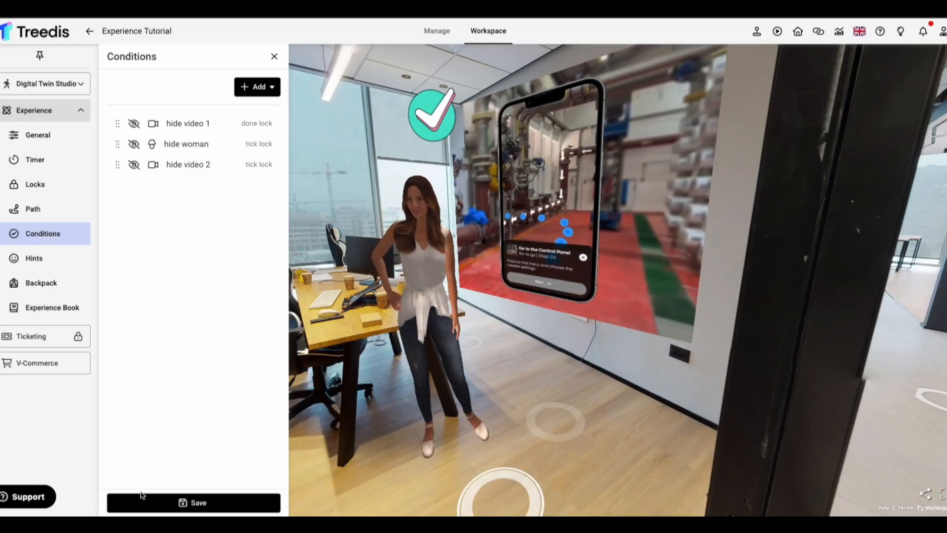
{"action": "left_click", "coordinate": [225, 503]}
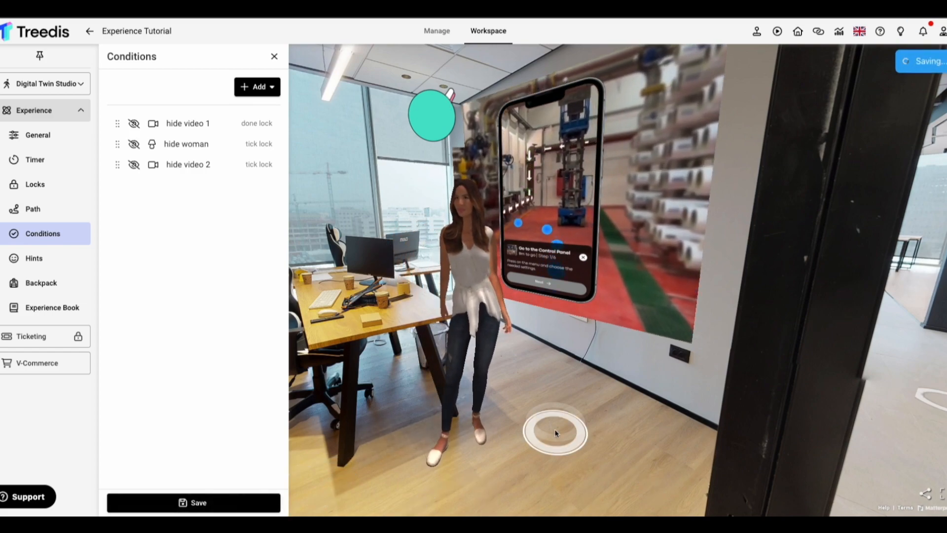
- Walk through the tour from the animated woman's office to the reception desk with the WALK AROUND sticker
{"action": "left_click", "coordinate": [434, 438]}
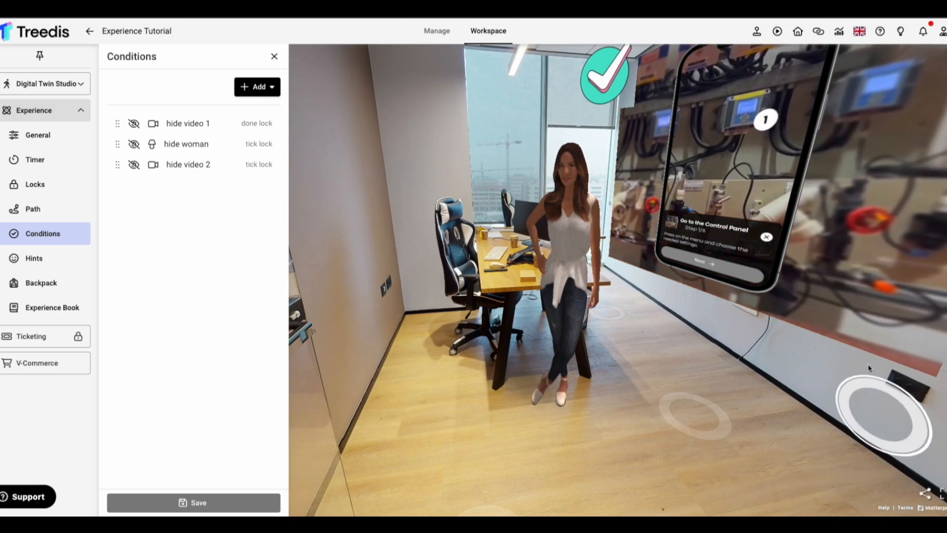
{"action": "left_click", "coordinate": [582, 451]}
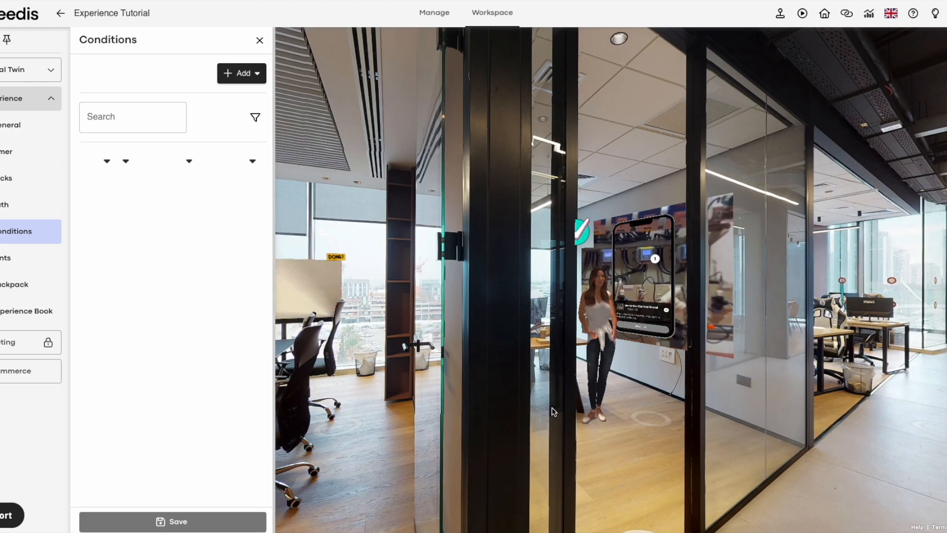
{"action": "left_click", "coordinate": [696, 406]}
{"action": "left_click_drag", "start_coordinate": [766, 411], "coordinate": [414, 367]}
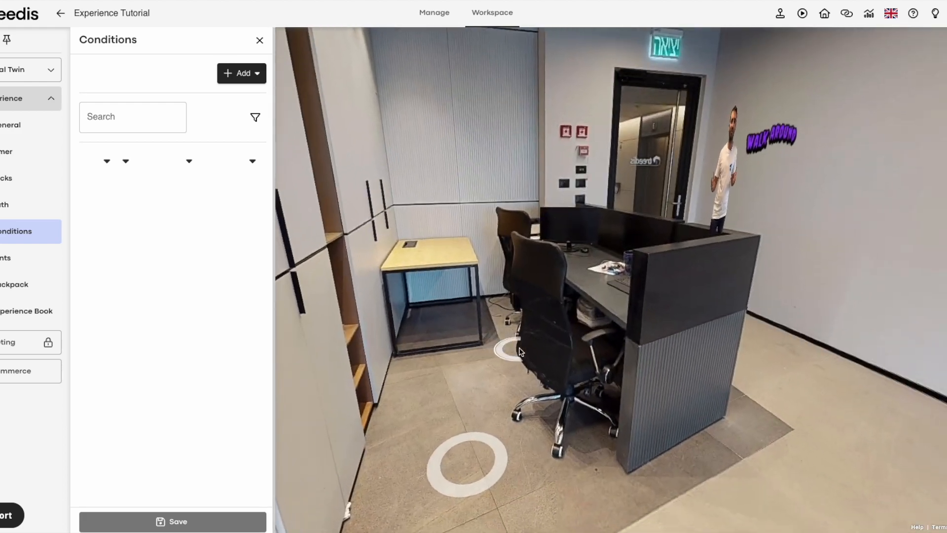
{"action": "left_click_drag", "start_coordinate": [670, 393], "coordinate": [484, 393]}
{"action": "left_click", "coordinate": [651, 359]}
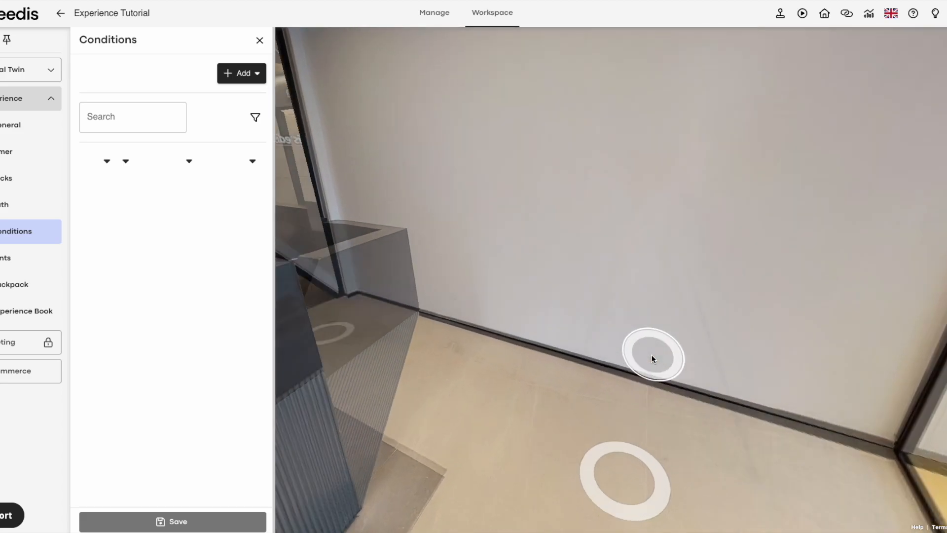
{"action": "left_click_drag", "start_coordinate": [476, 308], "coordinate": [867, 312]}
{"action": "left_click_drag", "start_coordinate": [503, 303], "coordinate": [675, 323]}
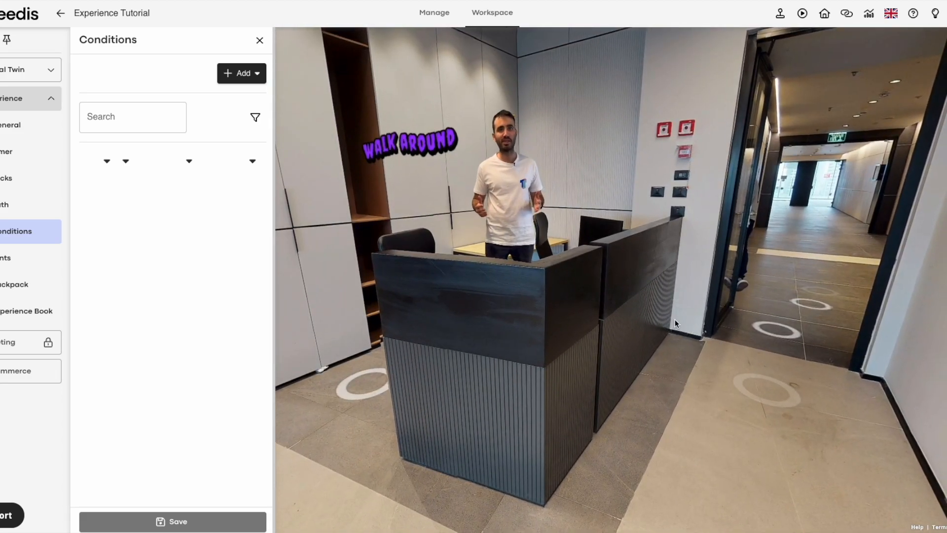
{"action": "left_click", "coordinate": [243, 79]}
{"action": "left_click", "coordinate": [229, 124]}
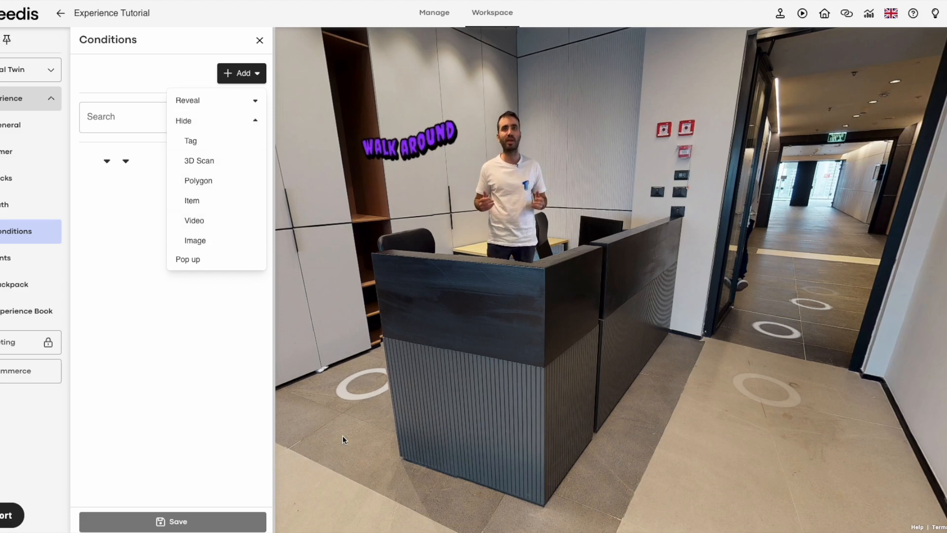
{"action": "left_click", "coordinate": [510, 408]}
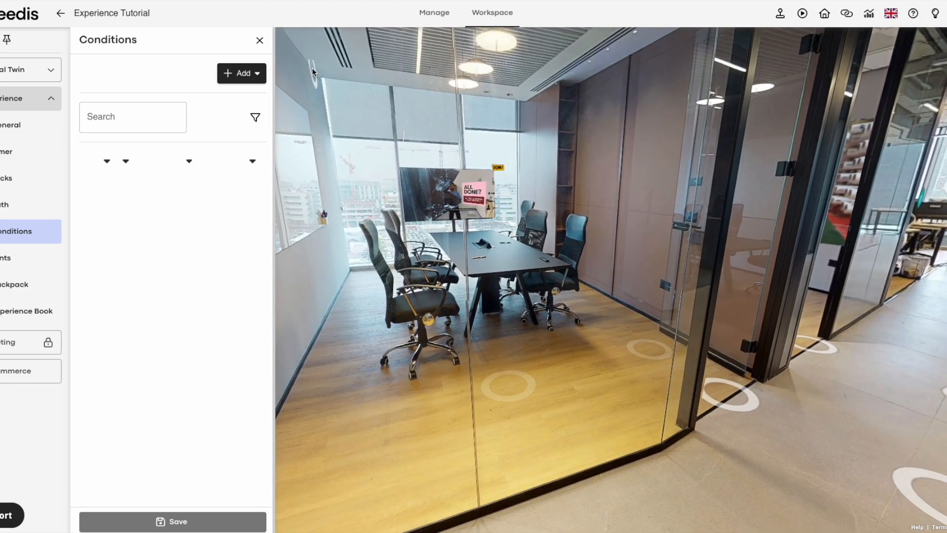
- Add a Hide Video condition named "hide videos" covering the Screen Recording 2023-07-14 and Industrial Treedis AR (1) videos
{"action": "left_click", "coordinate": [241, 73]}
{"action": "left_click", "coordinate": [198, 122]}
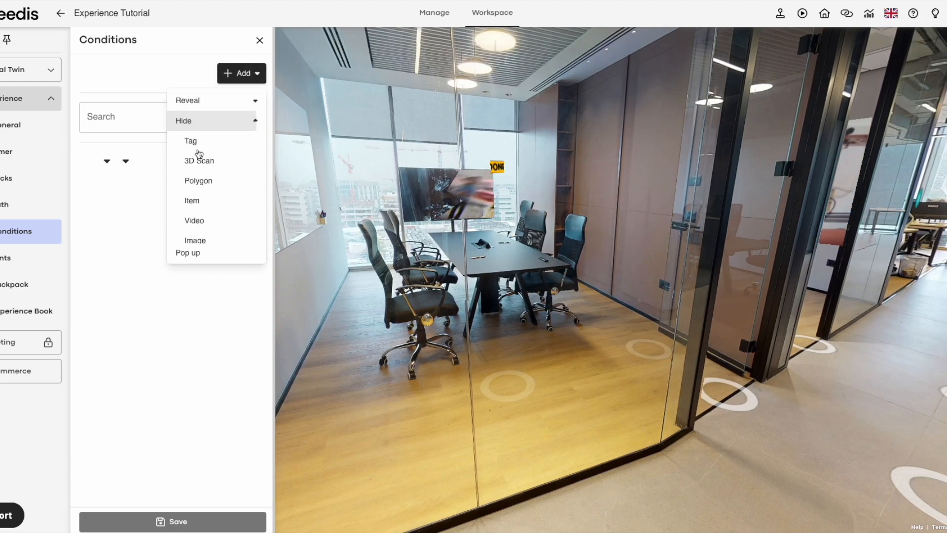
{"action": "left_click", "coordinate": [197, 220]}
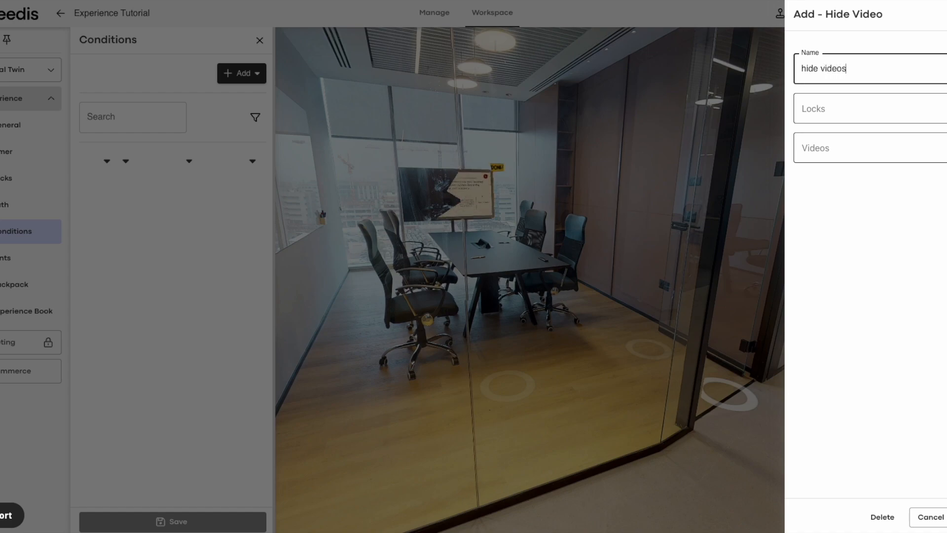
{"action": "left_click", "coordinate": [826, 162]}
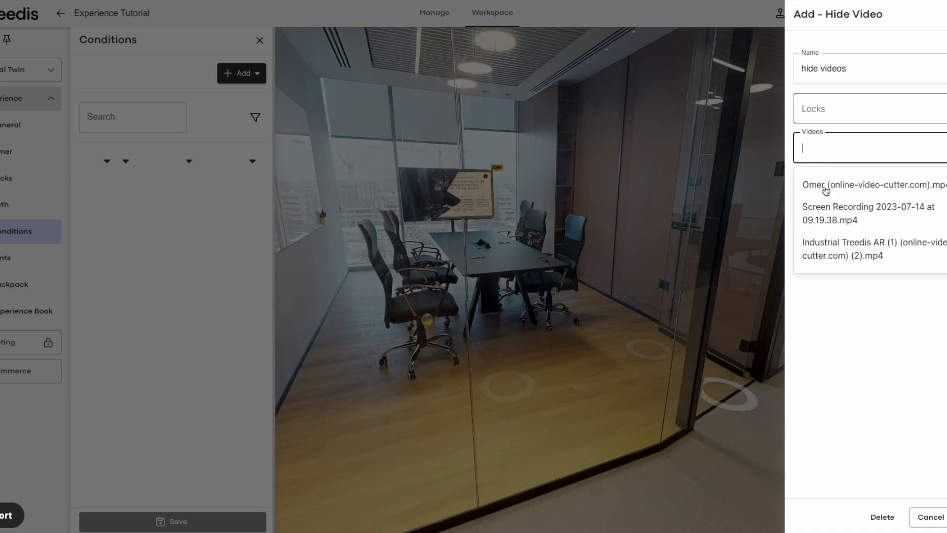
{"action": "left_click", "coordinate": [827, 211]}
{"action": "left_click", "coordinate": [850, 163]}
{"action": "left_click", "coordinate": [824, 237]}
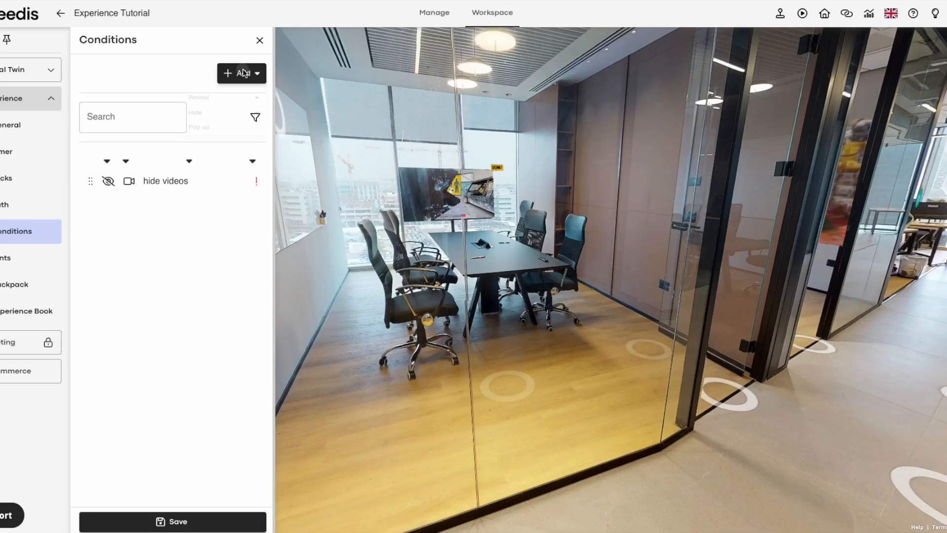
- Add a Hide Image condition named "hide images" covering the Check Tick, Pop Quiz Test and Sport Working Out stickers
{"action": "left_click", "coordinate": [240, 74]}
{"action": "left_click", "coordinate": [212, 121]}
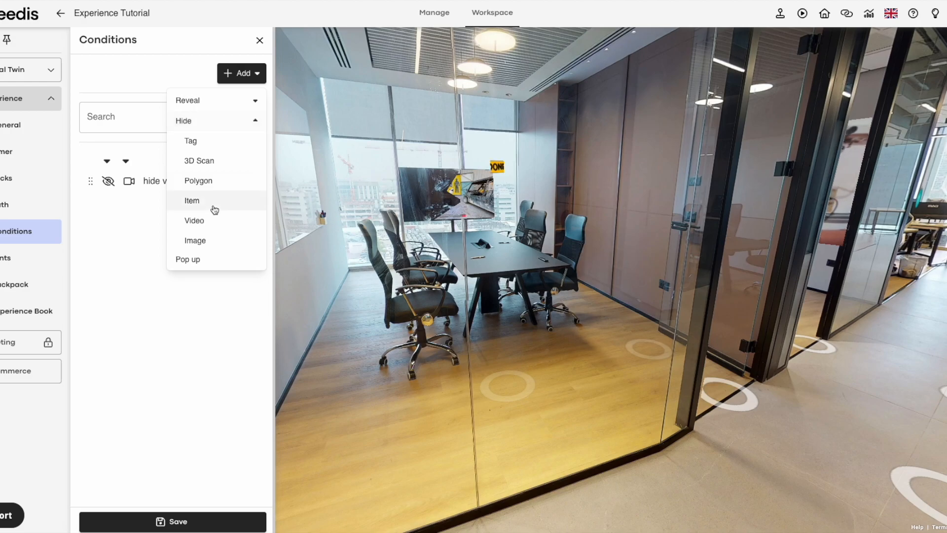
{"action": "left_click", "coordinate": [201, 240]}
{"action": "left_click", "coordinate": [824, 66]}
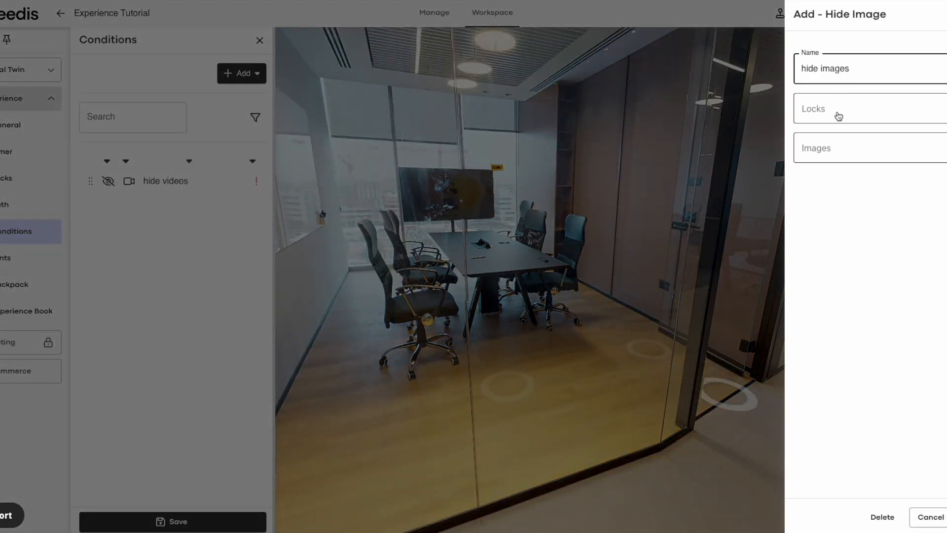
{"action": "left_click", "coordinate": [832, 160]}
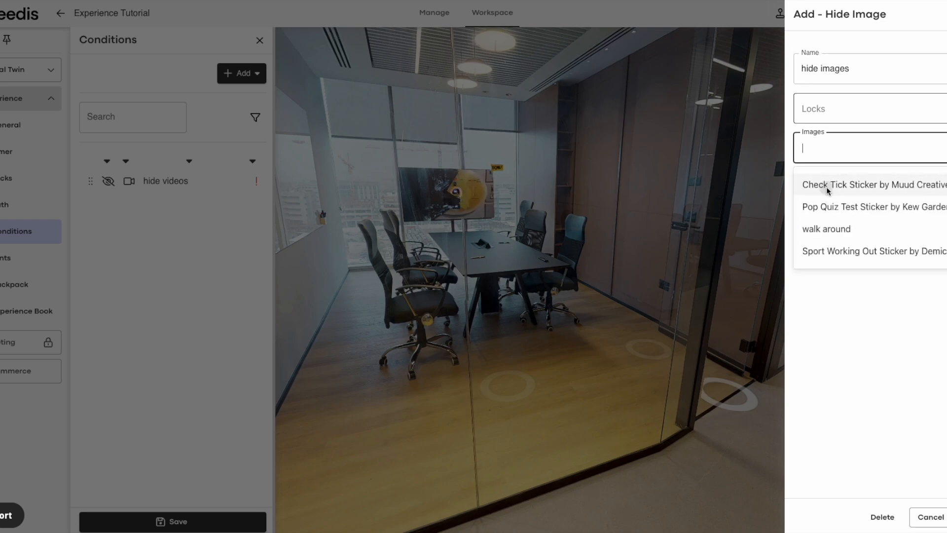
{"action": "left_click", "coordinate": [828, 186]}
{"action": "left_click", "coordinate": [830, 209]}
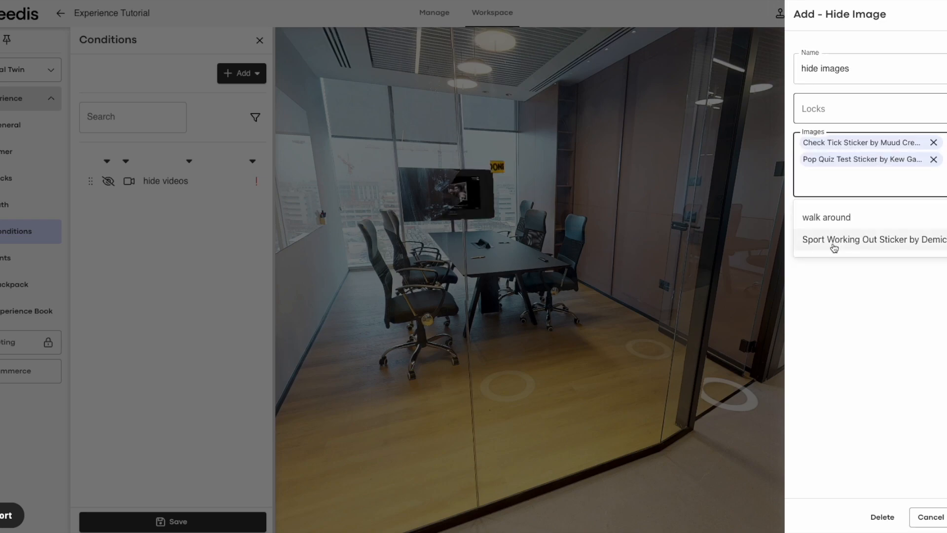
{"action": "left_click", "coordinate": [833, 245]}
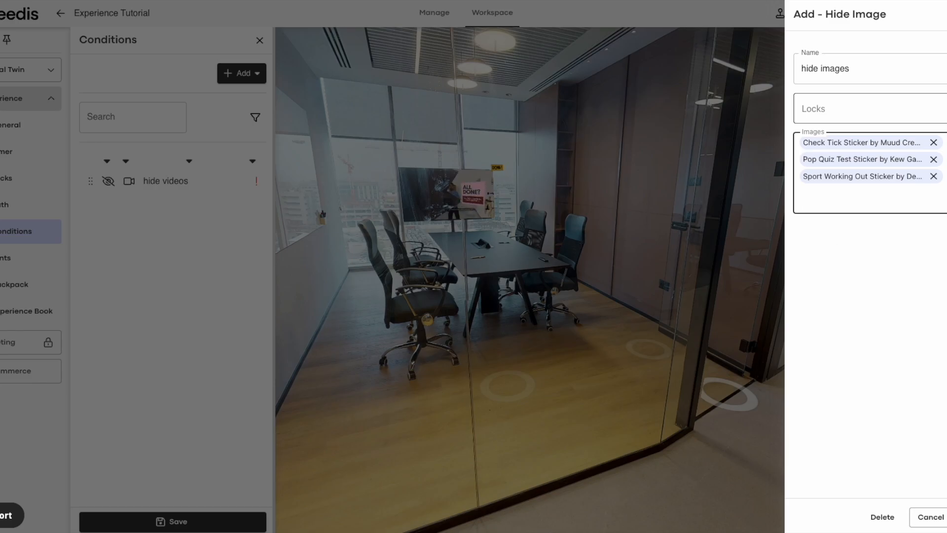
{"action": "left_click", "coordinate": [946, 517]}
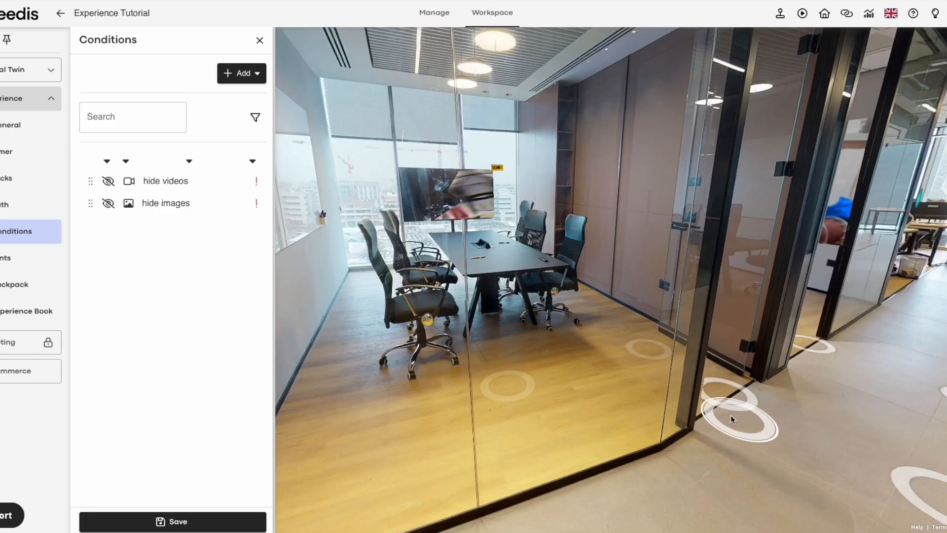
- Start a Reveal Video condition and name it "reveal video 1"
{"action": "left_click", "coordinate": [734, 385]}
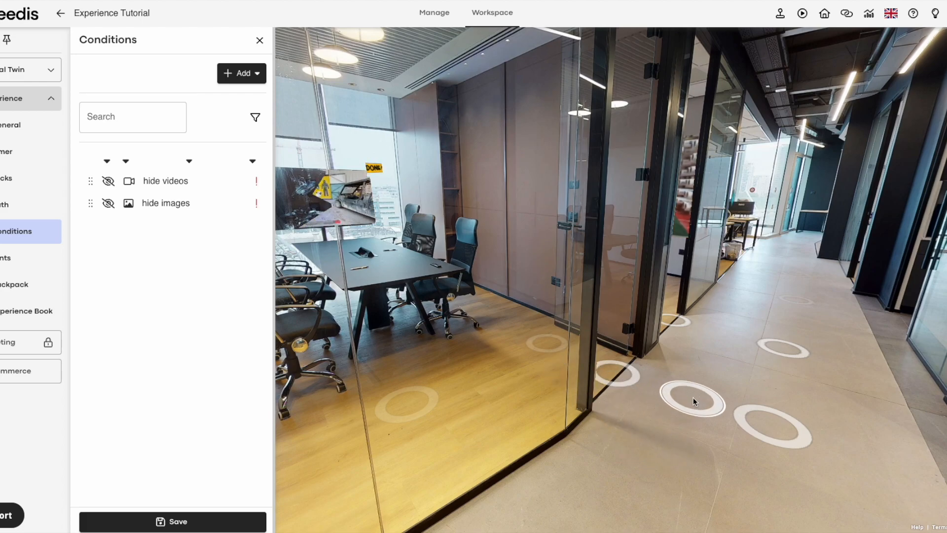
{"action": "left_click", "coordinate": [743, 374]}
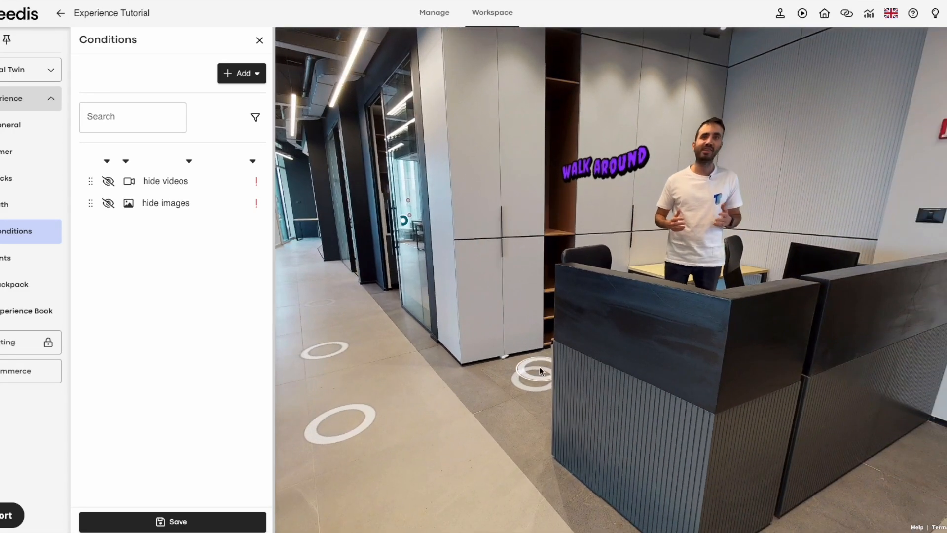
{"action": "left_click_drag", "start_coordinate": [520, 306], "coordinate": [452, 292]}
{"action": "left_click_drag", "start_coordinate": [698, 333], "coordinate": [566, 334]}
{"action": "left_click", "coordinate": [566, 334]}
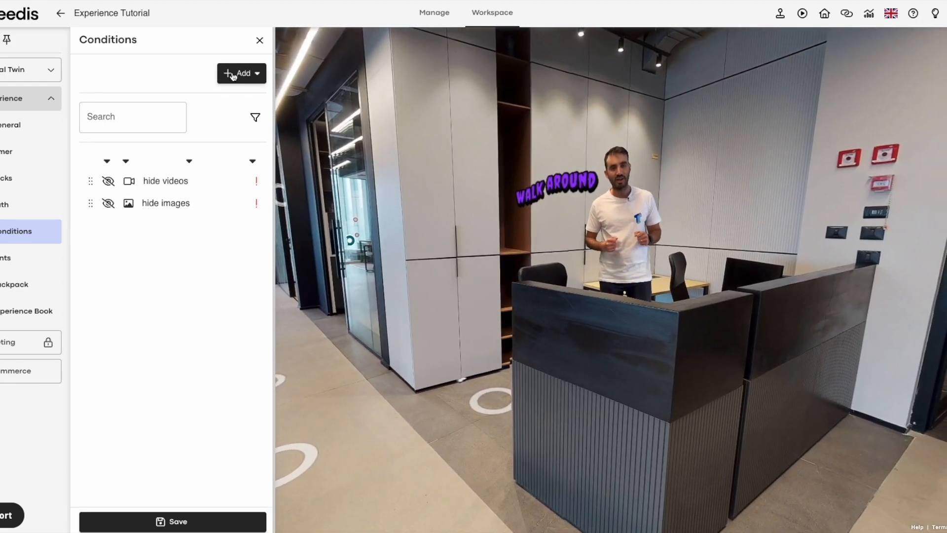
{"action": "left_click", "coordinate": [233, 76]}
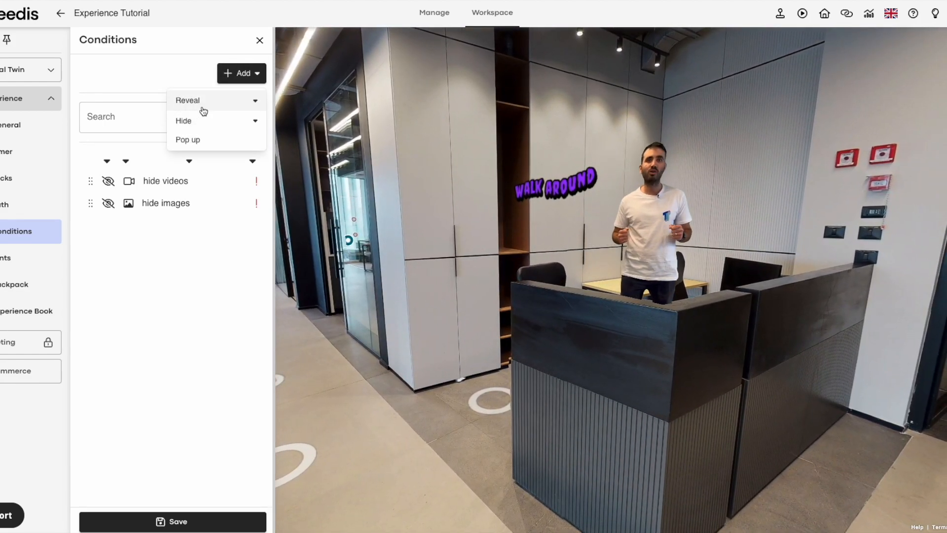
{"action": "left_click", "coordinate": [203, 110]}
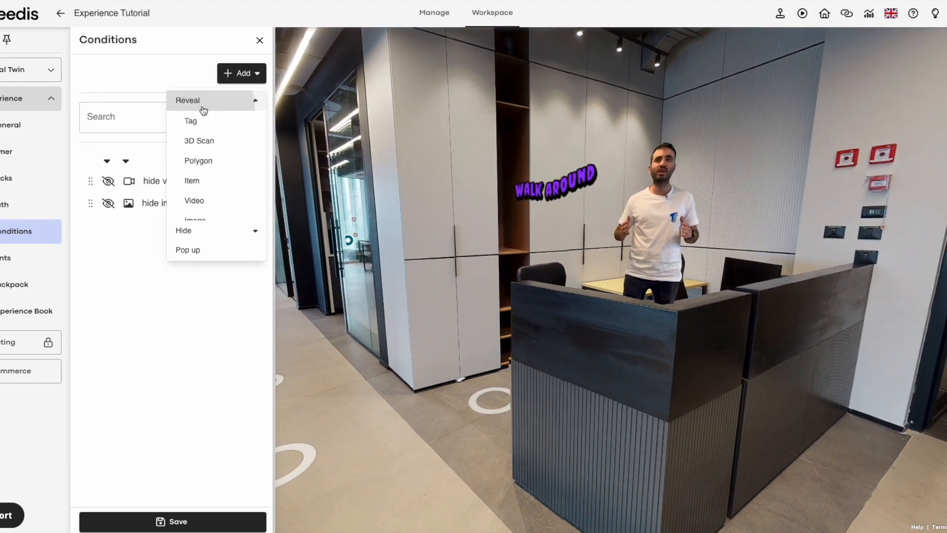
{"action": "left_click", "coordinate": [193, 202]}
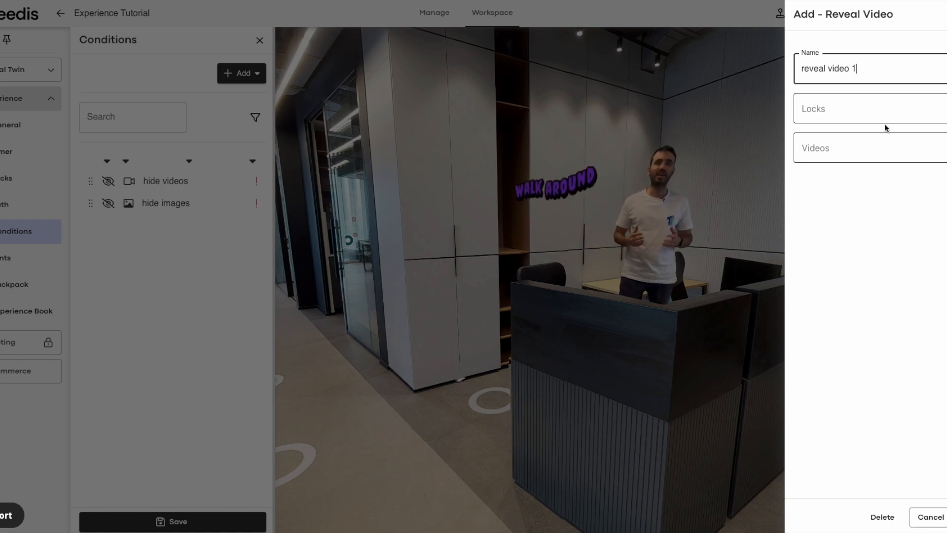
- Link the reveal video 1 condition to the walk around lock and the Screen Recording 2023-07-14 at 09.19.38 video, and add it
{"action": "left_click", "coordinate": [887, 109]}
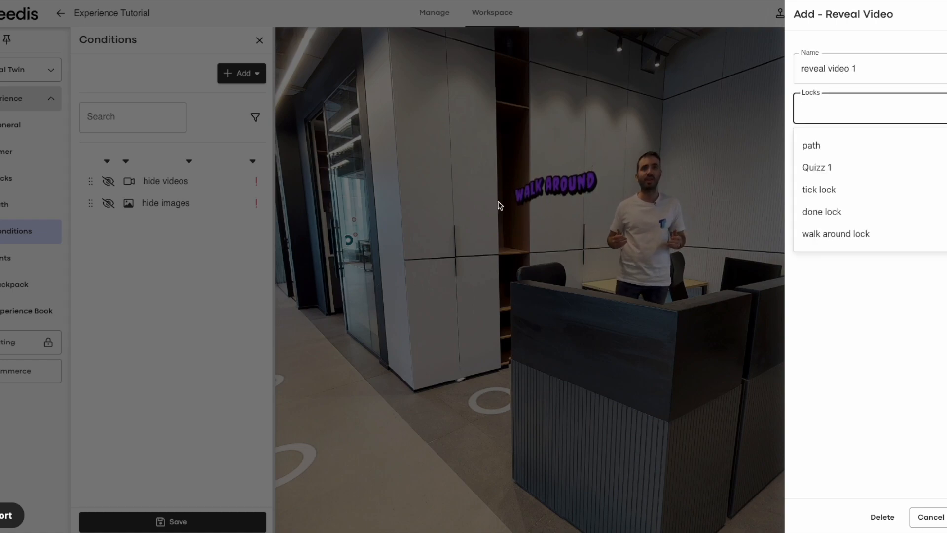
{"action": "left_click", "coordinate": [871, 242]}
{"action": "left_click", "coordinate": [850, 161]}
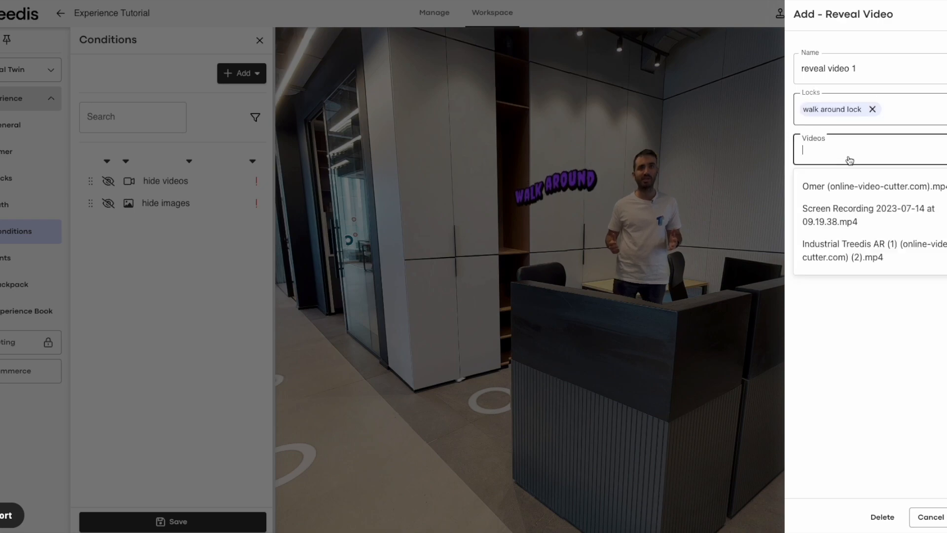
{"action": "left_click", "coordinate": [832, 219]}
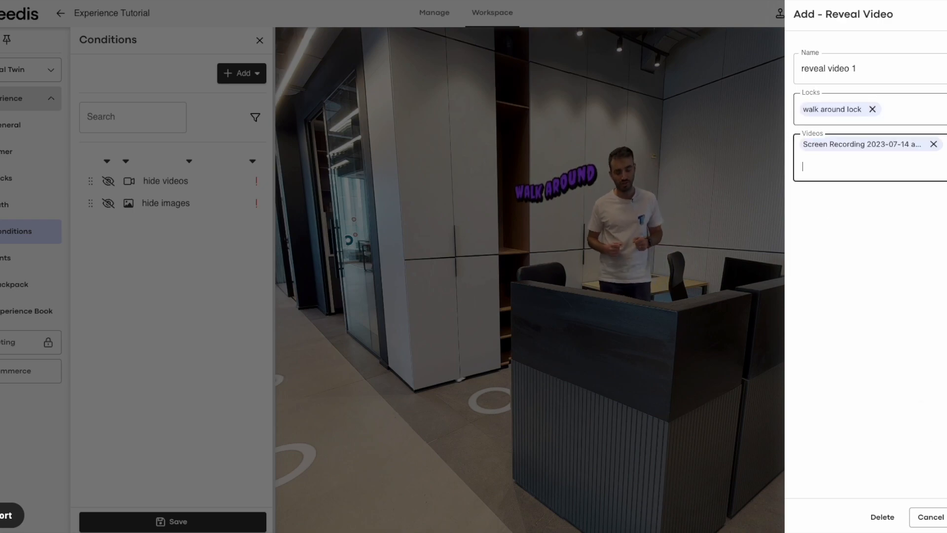
{"action": "key", "text": "Return"}
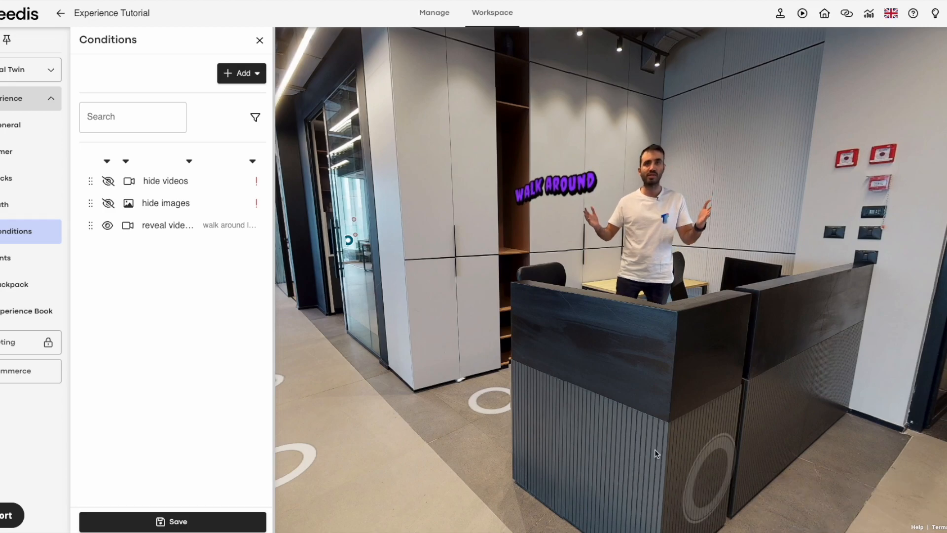
- Walk through the tour past the glass meeting room and the animated woman's office, and look back towards the reception desk
{"action": "left_click", "coordinate": [546, 402]}
{"action": "left_click", "coordinate": [833, 411]}
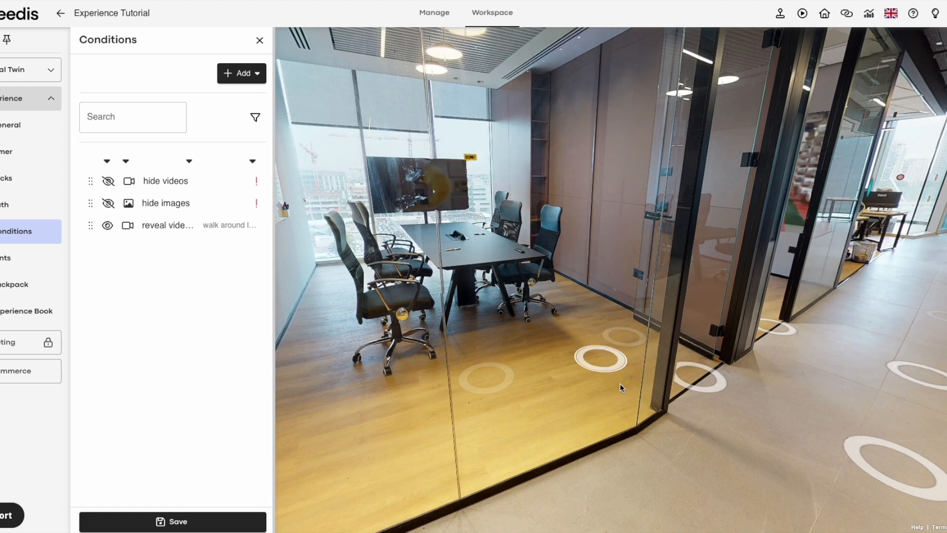
{"action": "left_click", "coordinate": [600, 355]}
{"action": "left_click", "coordinate": [610, 296]}
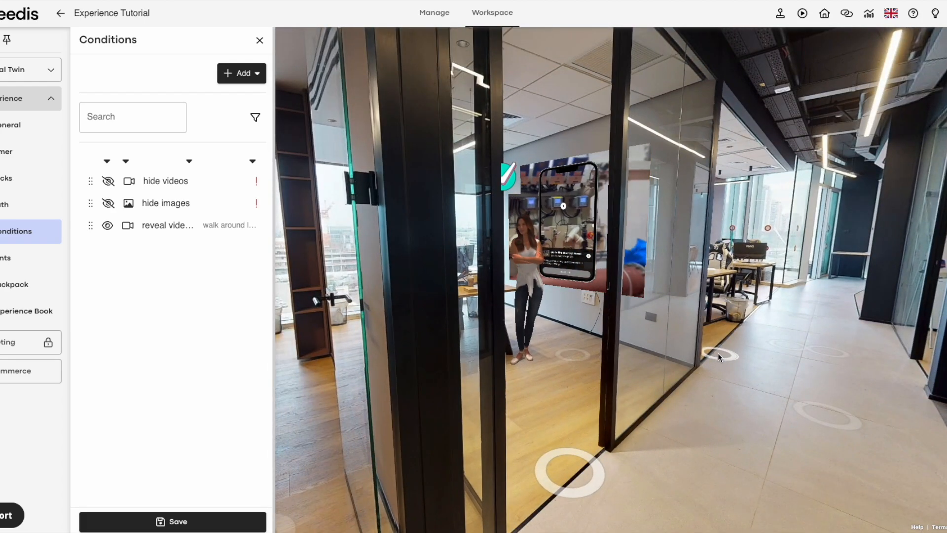
{"action": "left_click", "coordinate": [434, 317]}
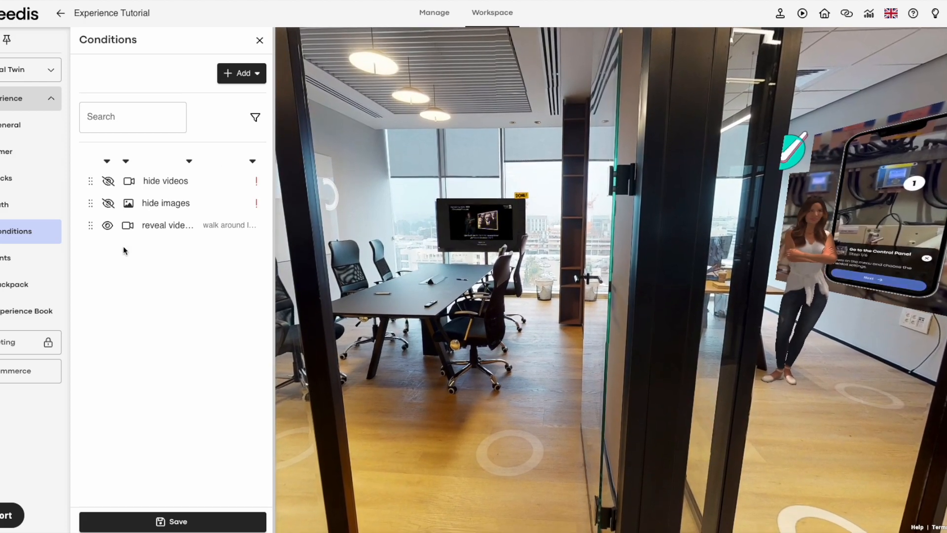
{"action": "left_click", "coordinate": [496, 401]}
{"action": "left_click", "coordinate": [600, 246]}
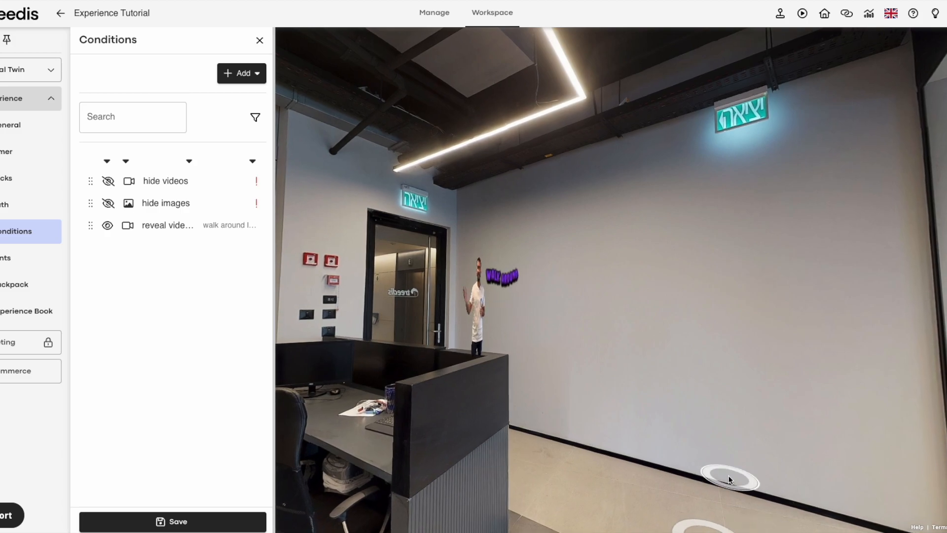
{"action": "left_click", "coordinate": [729, 477]}
{"action": "left_click_drag", "start_coordinate": [550, 376], "coordinate": [838, 410]}
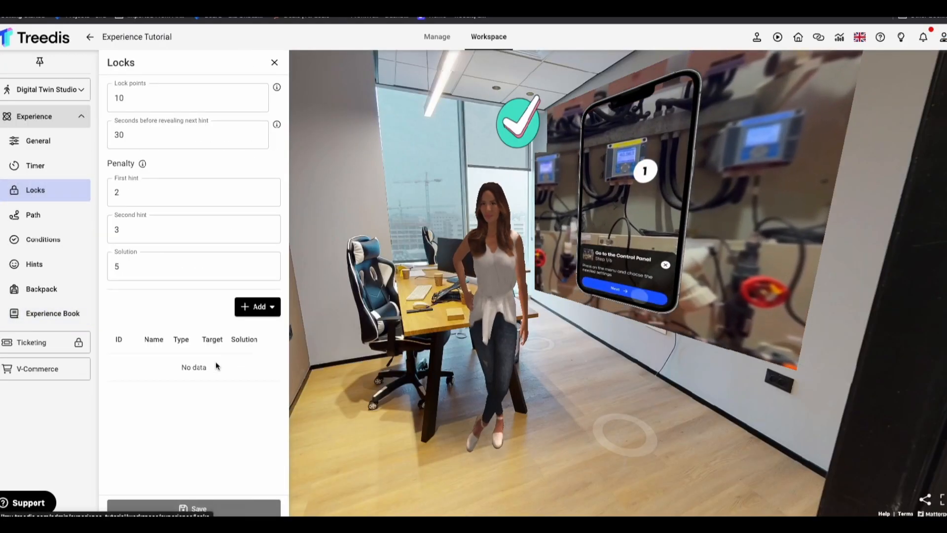
- Examine the general settings of a new Collect Lock and leave the form without adding the lock
{"action": "left_click", "coordinate": [270, 304]}
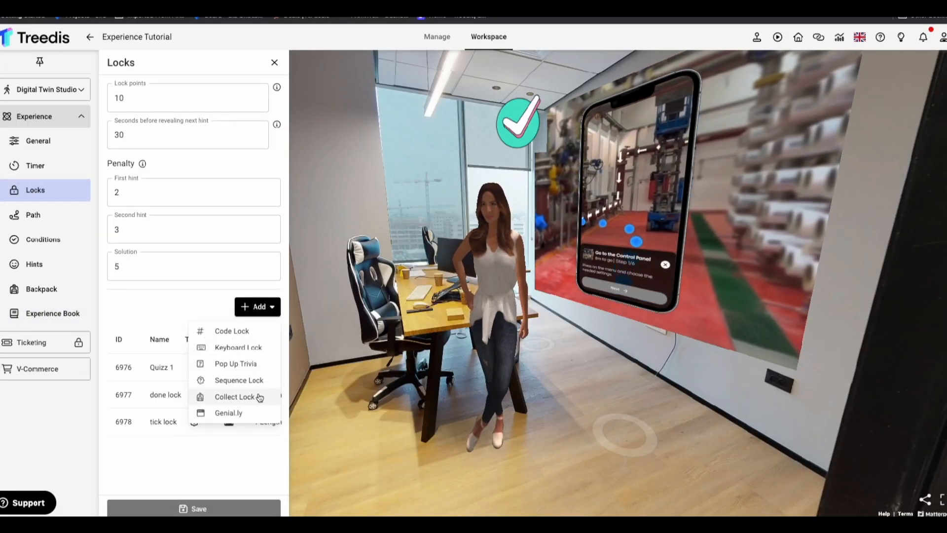
{"action": "left_click", "coordinate": [259, 397]}
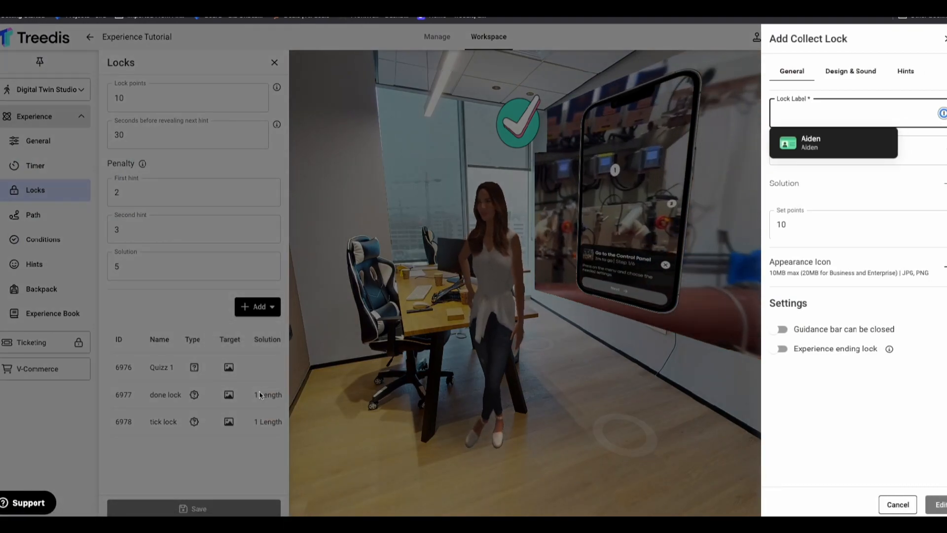
{"action": "left_click", "coordinate": [801, 378]}
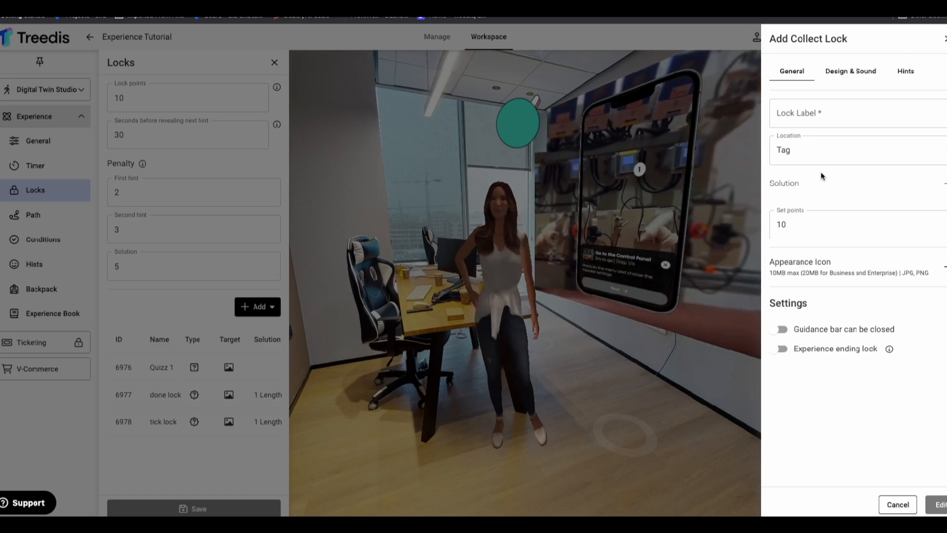
{"action": "left_click", "coordinate": [907, 509]}
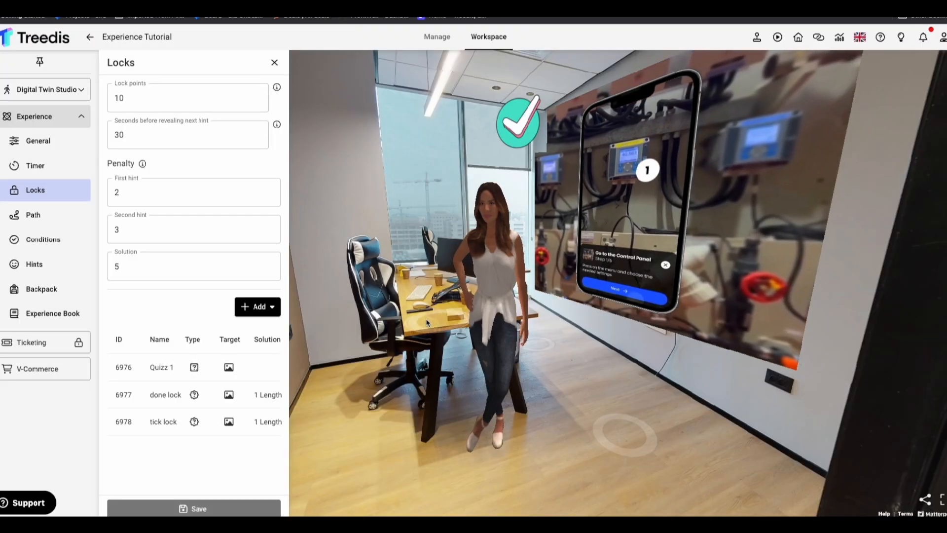
- Choose the Genial.ly lock type and browse the gamification quiz templates on the Genially site
{"action": "left_click", "coordinate": [258, 306]}
{"action": "left_click", "coordinate": [227, 413]}
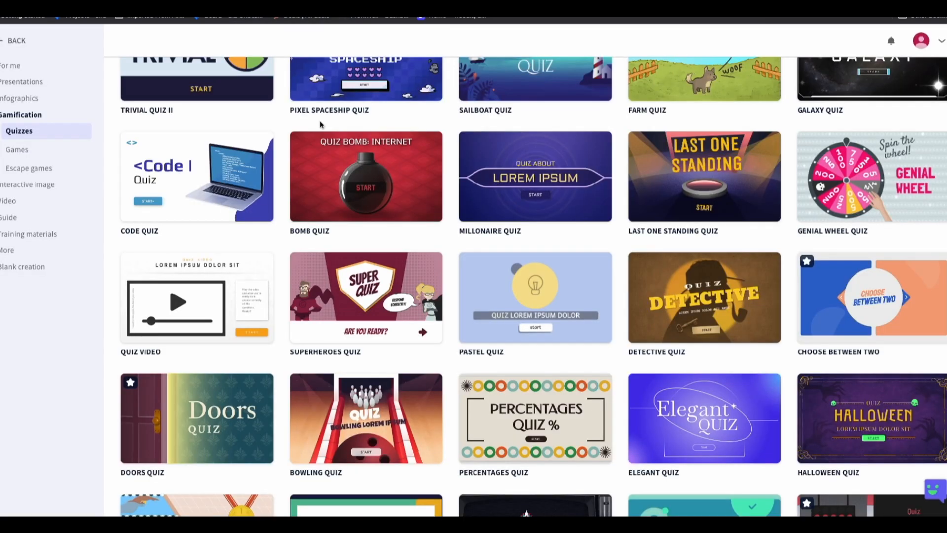
{"action": "scroll", "coordinate": [326, 145], "scroll_direction": "up", "scroll_amount": 10}
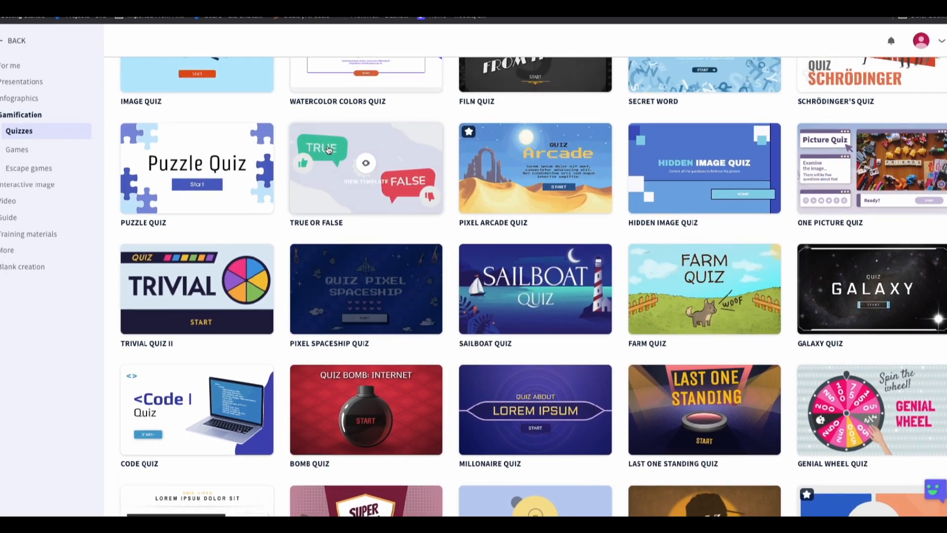
{"action": "scroll", "coordinate": [328, 150], "scroll_direction": "up", "scroll_amount": 8}
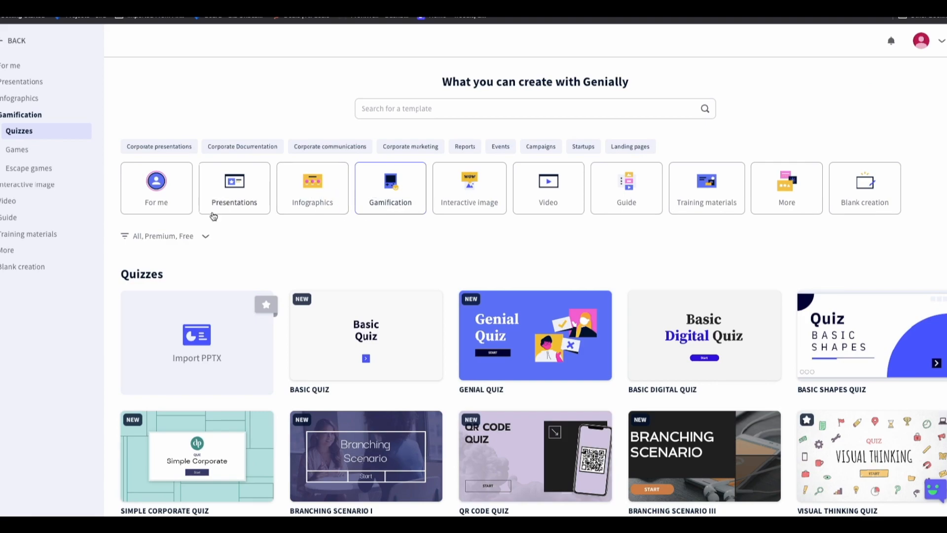
{"action": "scroll", "coordinate": [333, 306], "scroll_direction": "down", "scroll_amount": 9}
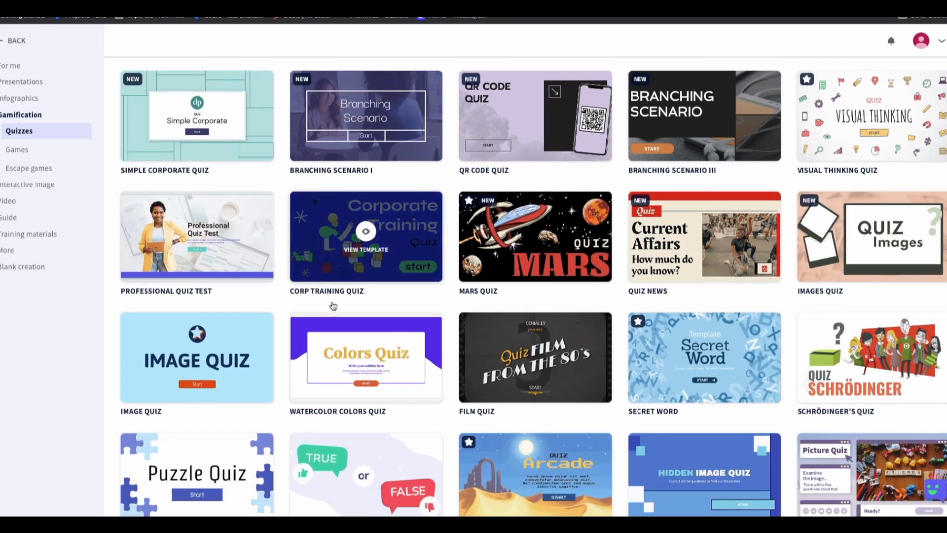
- Browse further Genially quiz templates, return to the Genial.ly lock form and view its content source options
{"action": "scroll", "coordinate": [333, 306], "scroll_direction": "down", "scroll_amount": 4}
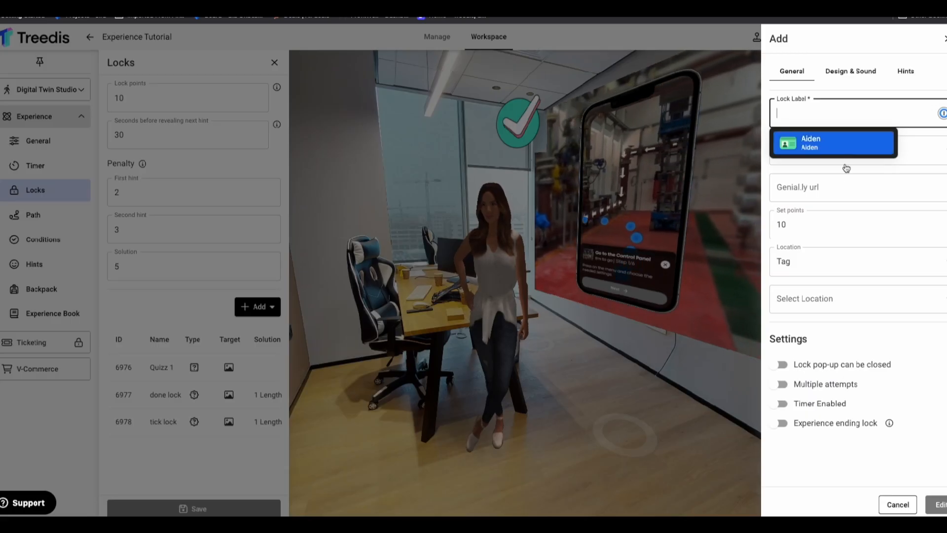
{"action": "left_click", "coordinate": [845, 156]}
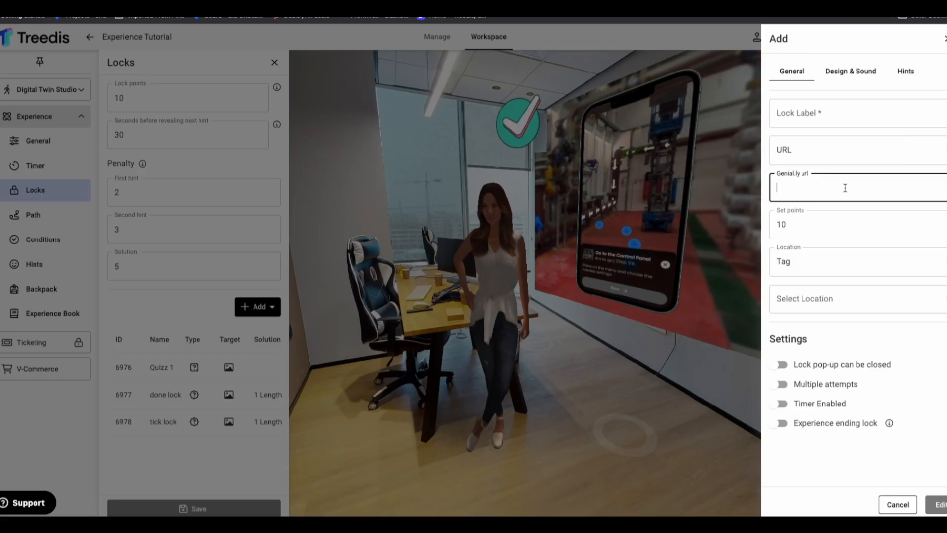
{"action": "left_click", "coordinate": [841, 153]}
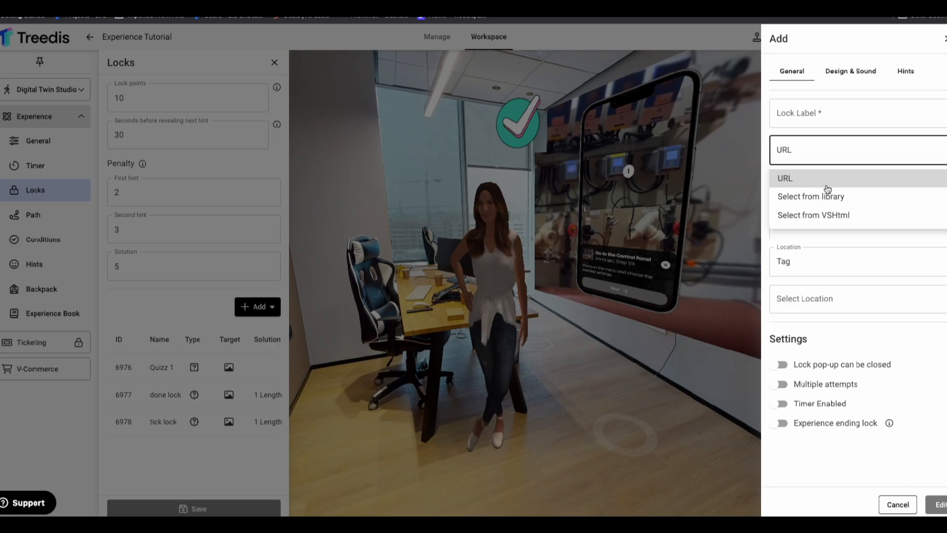
{"action": "left_click", "coordinate": [813, 152]}
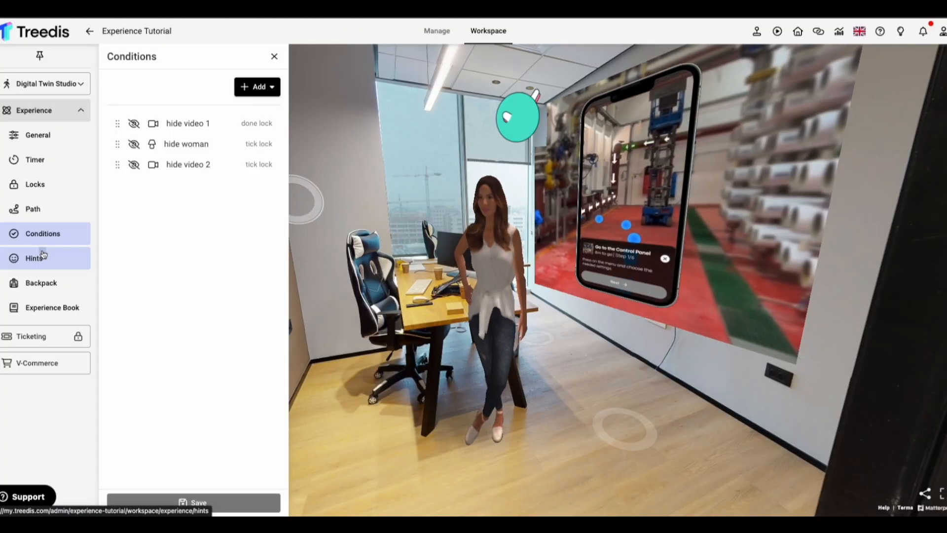
- Start a new hint for the experience and label it "hint 2 quizz"
{"action": "left_click", "coordinate": [43, 255]}
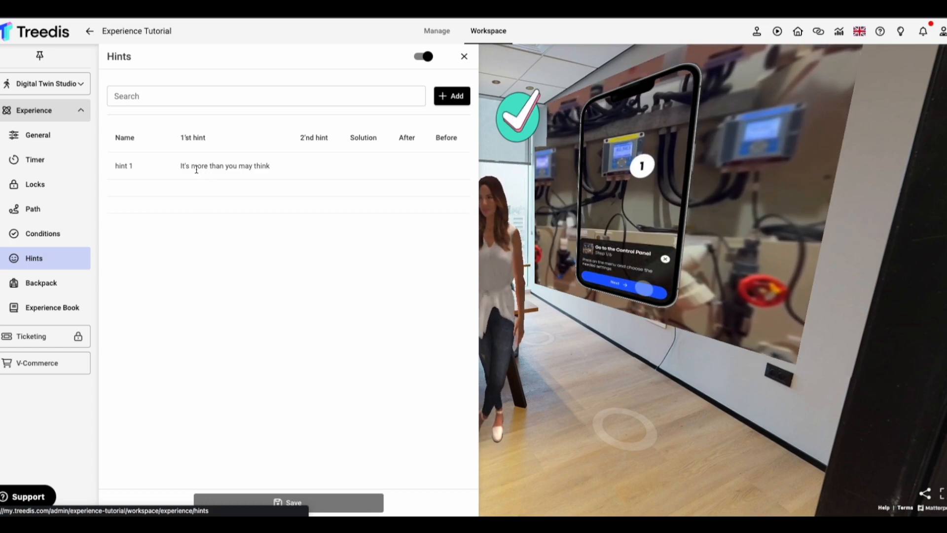
{"action": "left_click", "coordinate": [81, 191]}
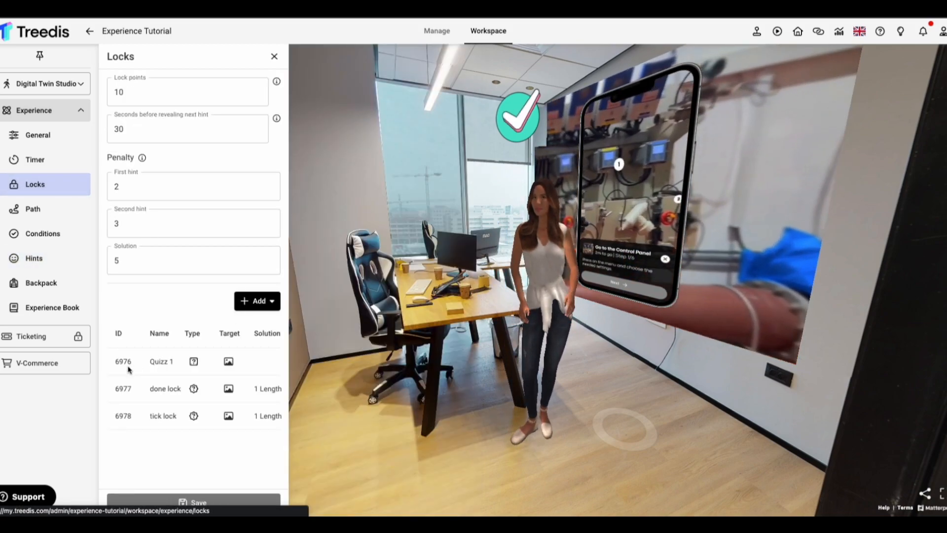
{"action": "left_click", "coordinate": [28, 258]}
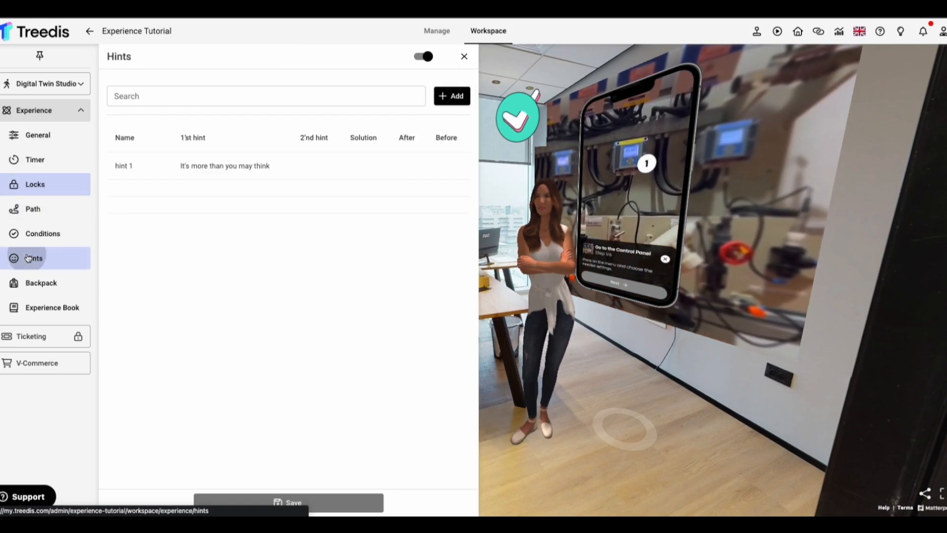
{"action": "left_click", "coordinate": [458, 97]}
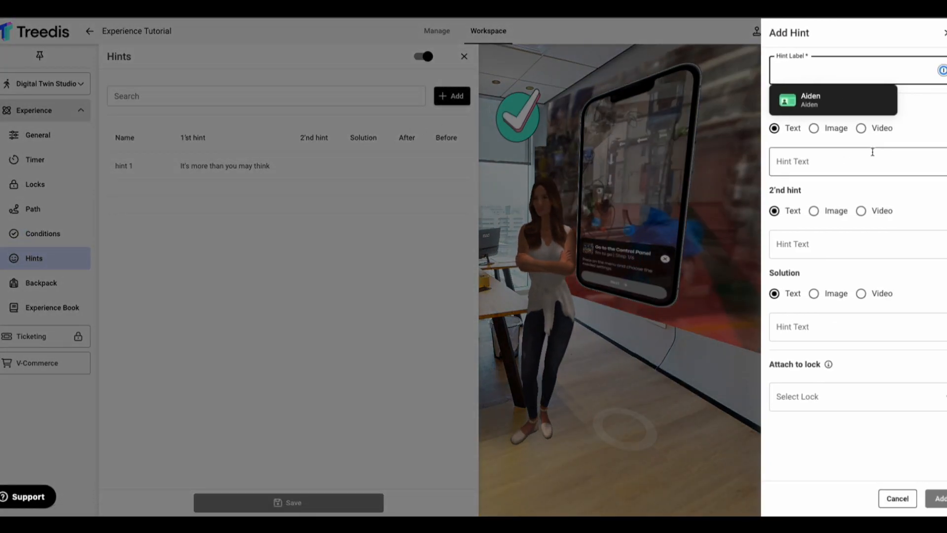
{"action": "type", "text": "hint 2 quizz"}
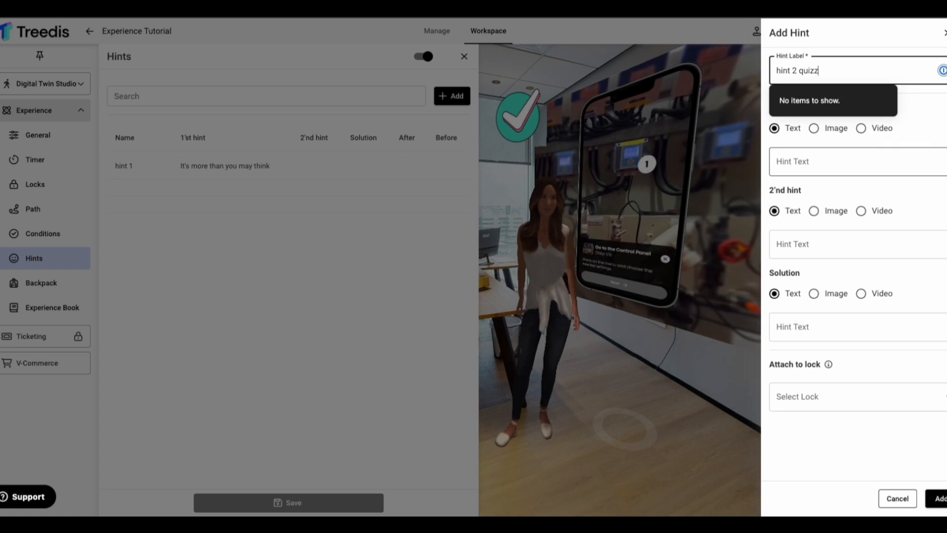
{"action": "left_click", "coordinate": [823, 114]}
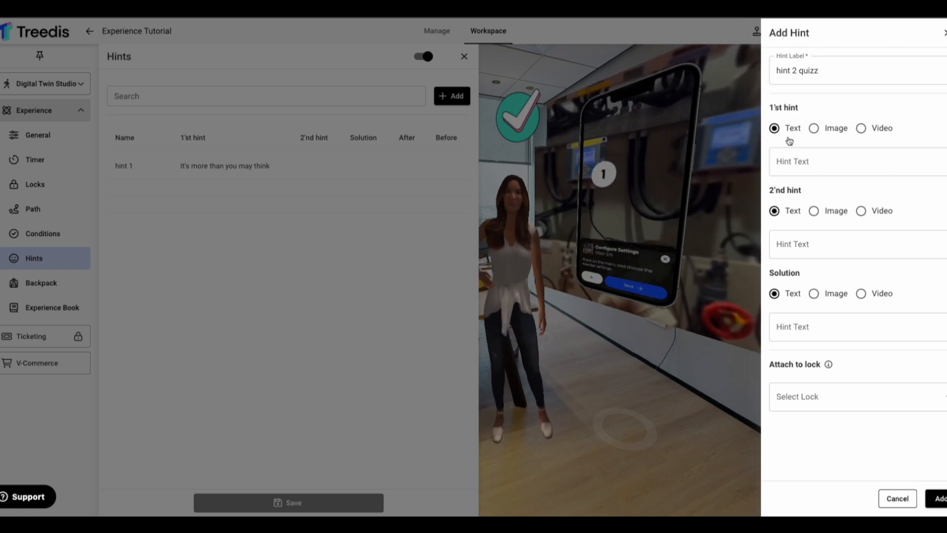
- Fill in text hints: "blah blah" as the first hint, "blah blha" as the second and "bah blah" as the solution
{"action": "left_click", "coordinate": [834, 170]}
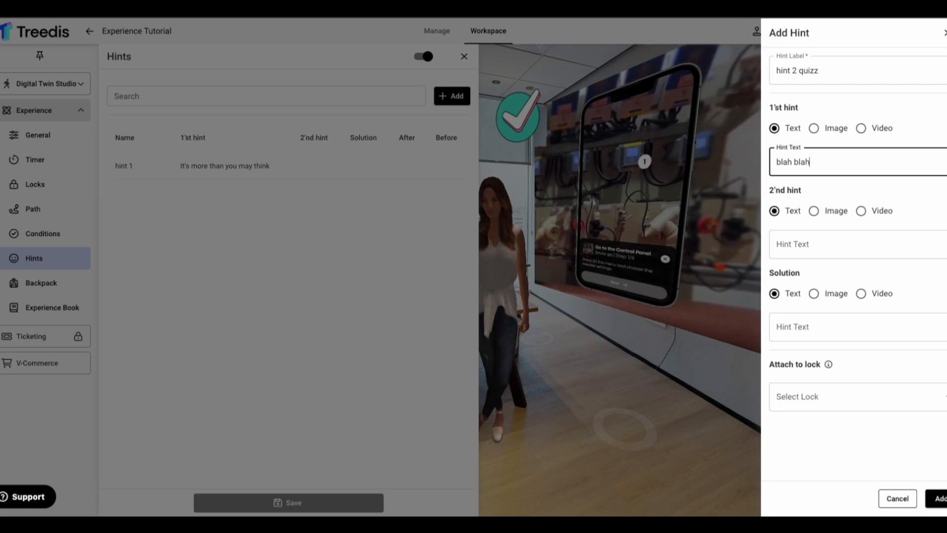
{"action": "left_click", "coordinate": [828, 240]}
{"action": "type", "text": "blah"}
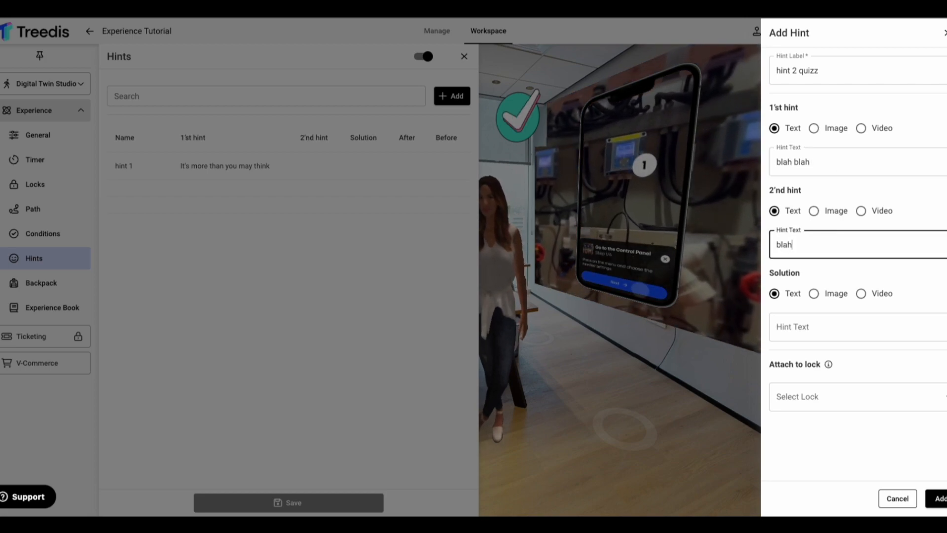
{"action": "type", "text": " blha"}
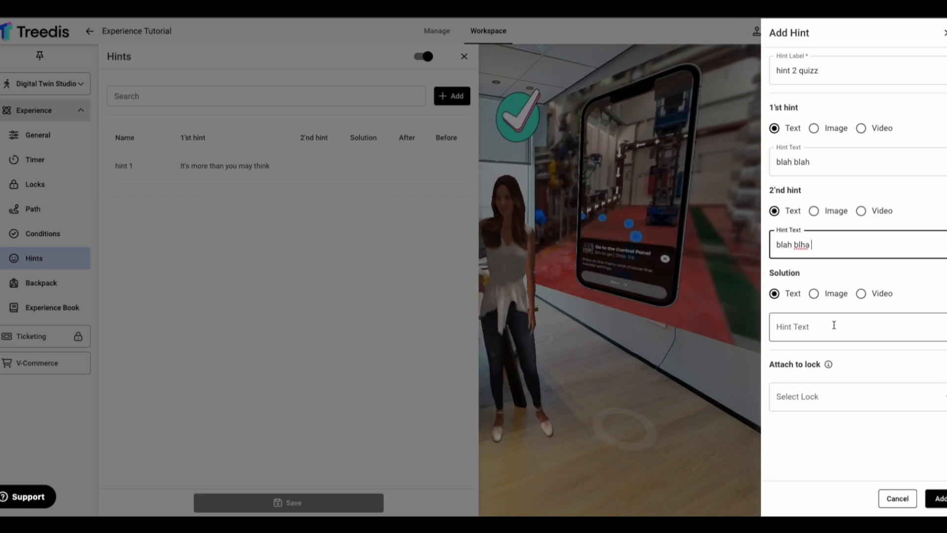
{"action": "left_click", "coordinate": [832, 323]}
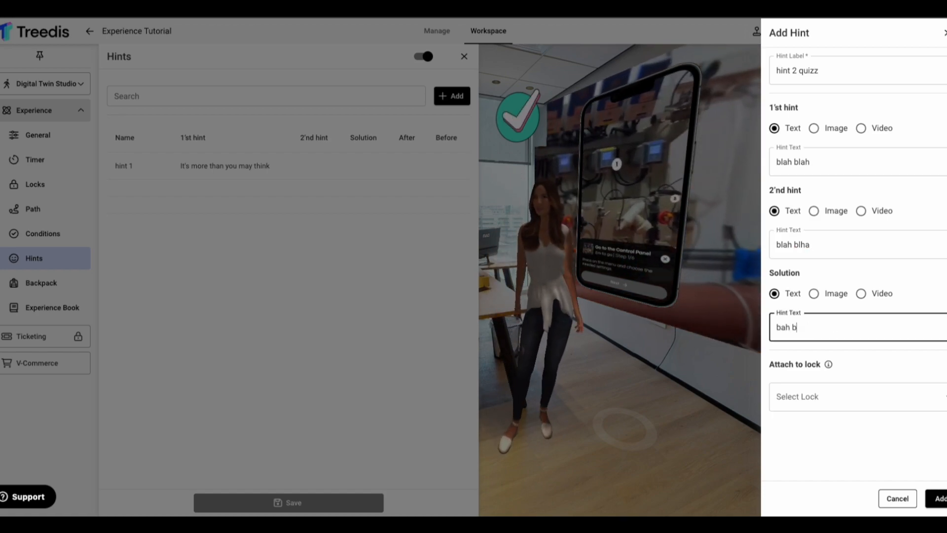
- Attach the new hint to the Quizz 1 lock, add it and save the hints
{"action": "left_click", "coordinate": [850, 396]}
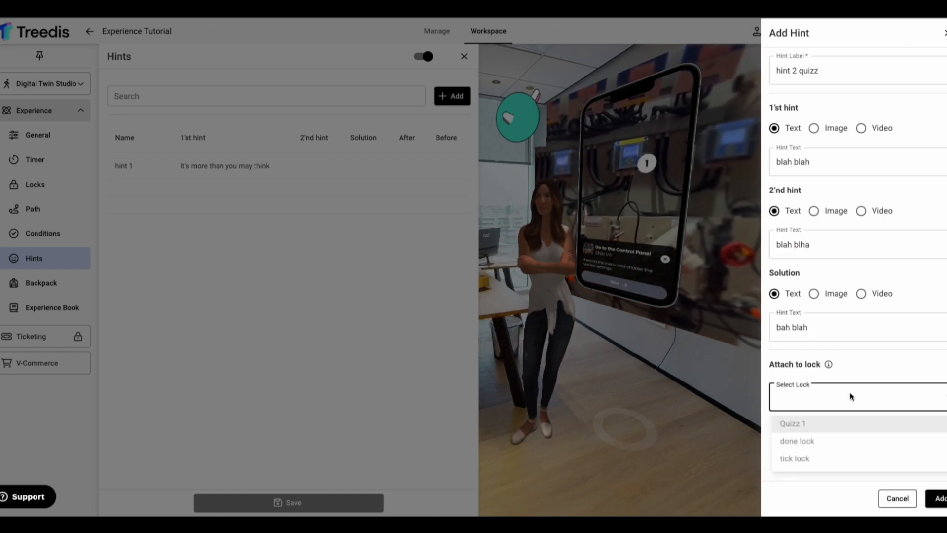
{"action": "left_click", "coordinate": [823, 444]}
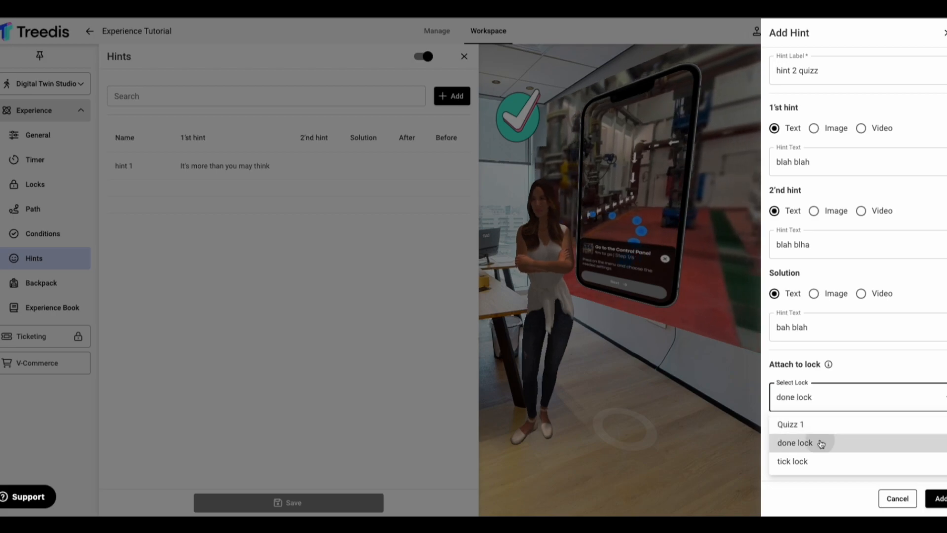
{"action": "left_click", "coordinate": [851, 402]}
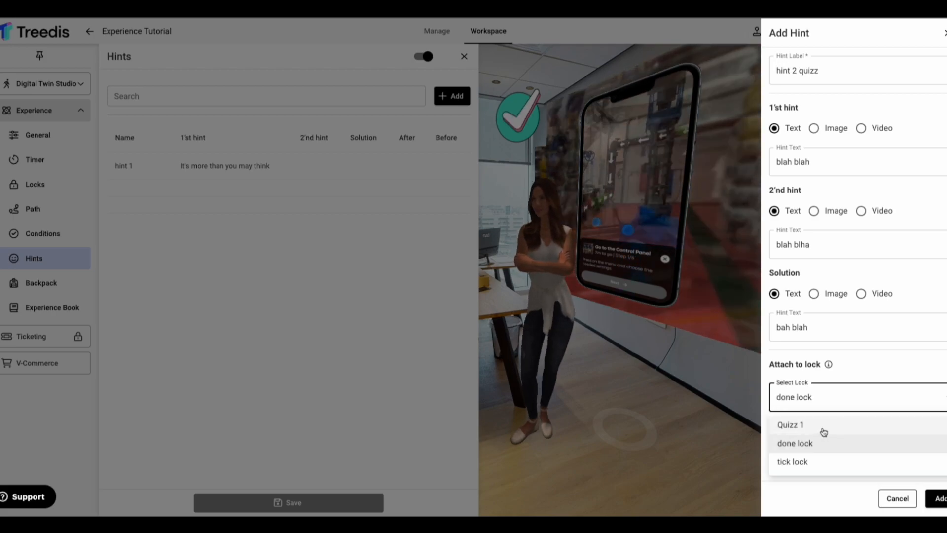
{"action": "left_click", "coordinate": [824, 429]}
{"action": "left_click", "coordinate": [940, 501]}
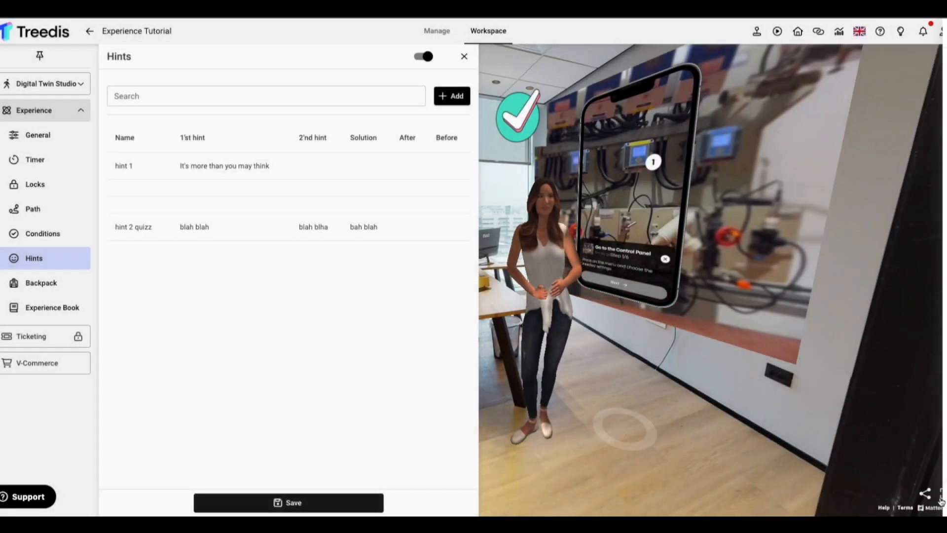
{"action": "left_click", "coordinate": [277, 509]}
{"action": "left_click_drag", "start_coordinate": [277, 508], "coordinate": [226, 273]}
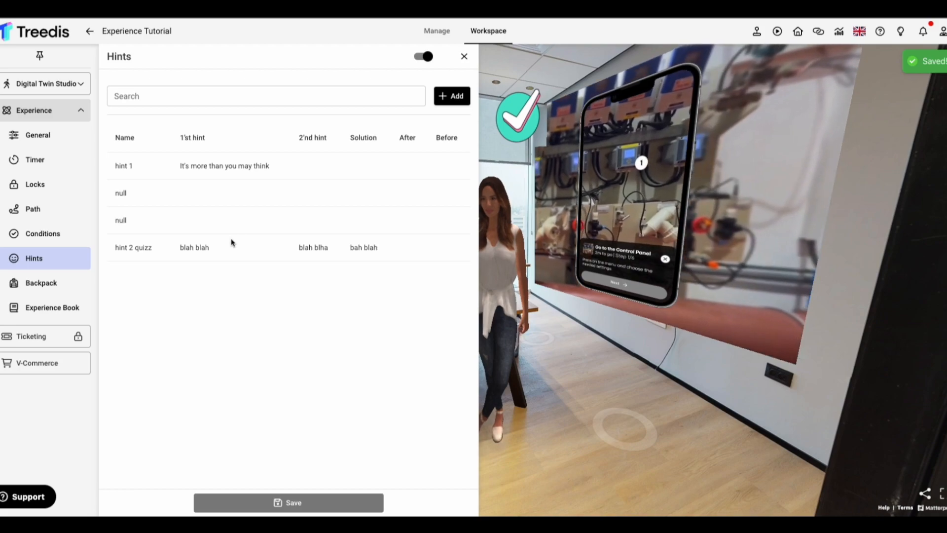
- Delete the "hint 2 quizz" hint and save the hints list
{"action": "left_click", "coordinate": [135, 247]}
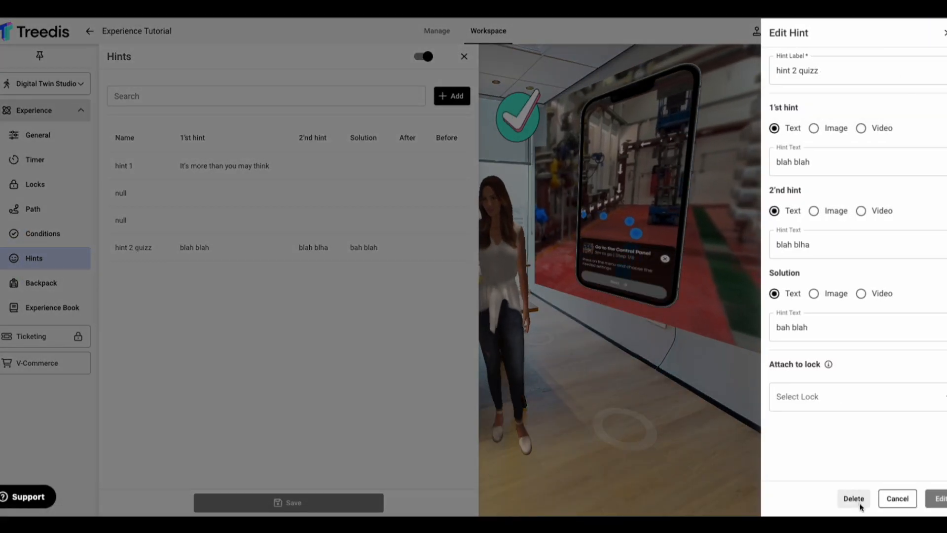
{"action": "left_click", "coordinate": [859, 505]}
{"action": "left_click", "coordinate": [318, 500]}
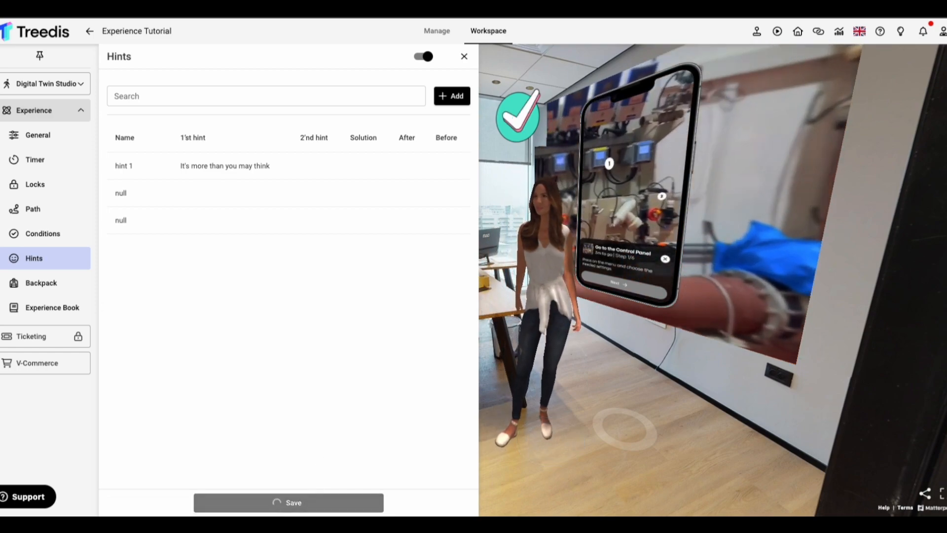
- Try out the backpack's Open by default and activation switches, and open the Experience Book settings
{"action": "left_click", "coordinate": [51, 283]}
{"action": "left_click", "coordinate": [121, 124]}
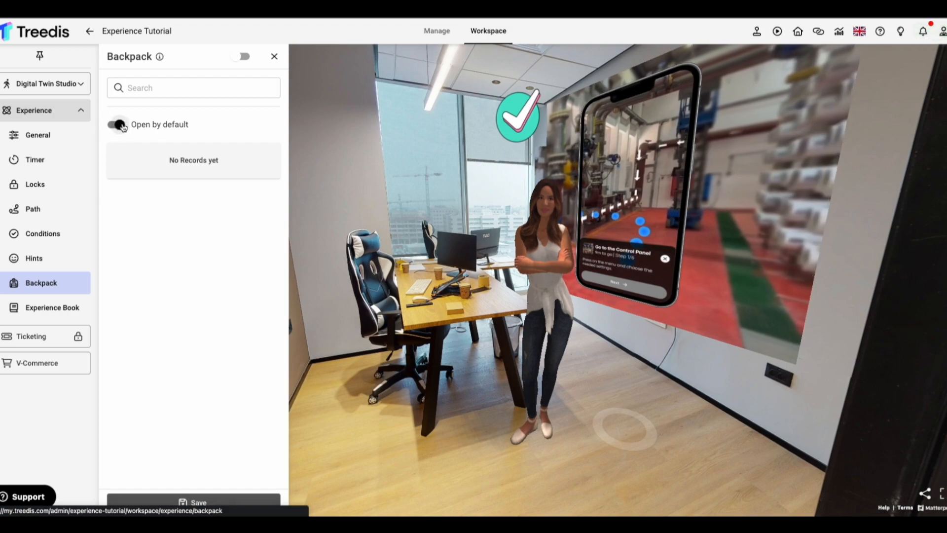
{"action": "left_click", "coordinate": [243, 57]}
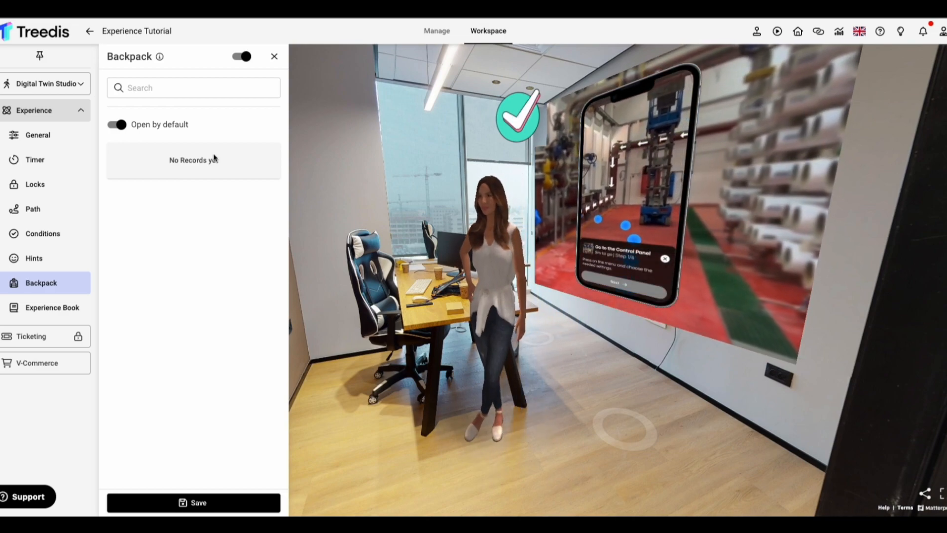
{"action": "left_click", "coordinate": [244, 56]}
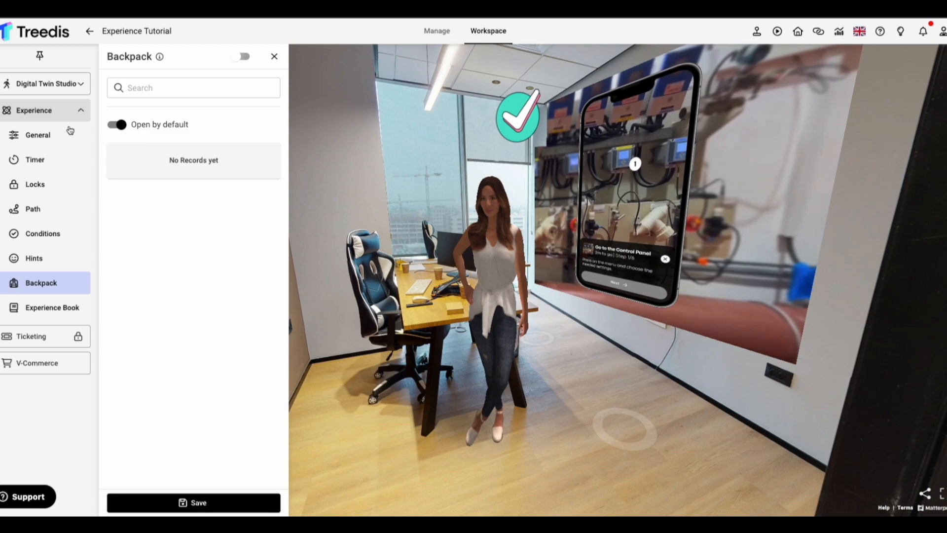
{"action": "left_click", "coordinate": [45, 311]}
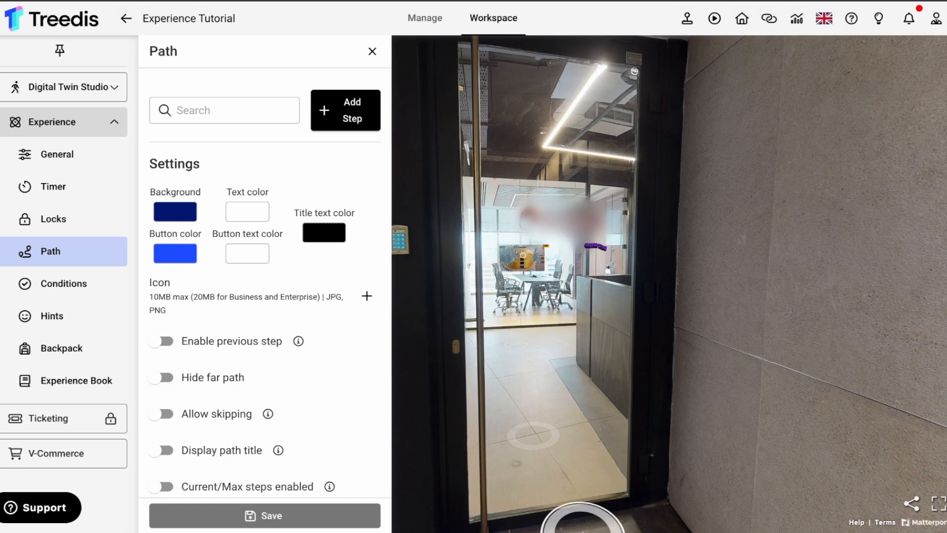
- Switch the path's Enable previous step option on and back off
{"action": "mouse_move", "coordinate": [581, 508]}
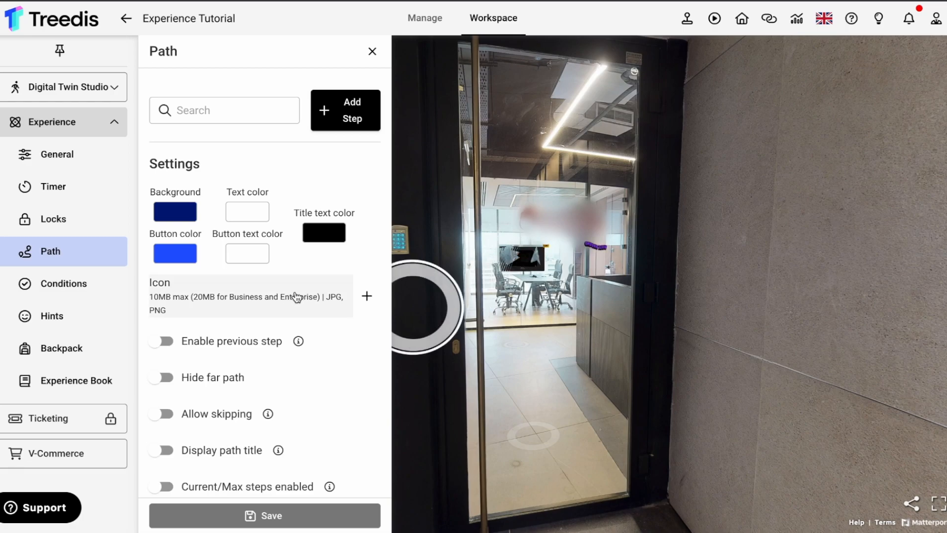
{"action": "left_click", "coordinate": [159, 341]}
{"action": "left_click", "coordinate": [159, 341]}
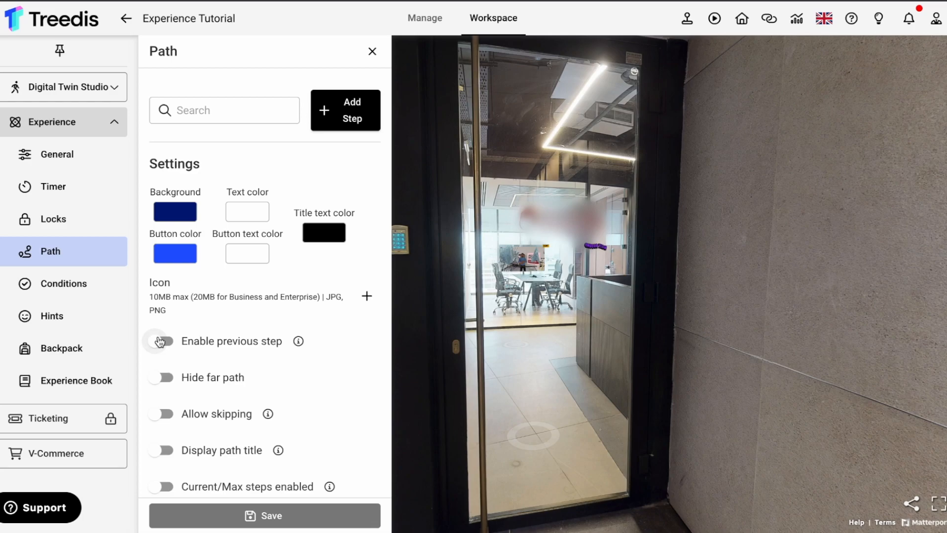
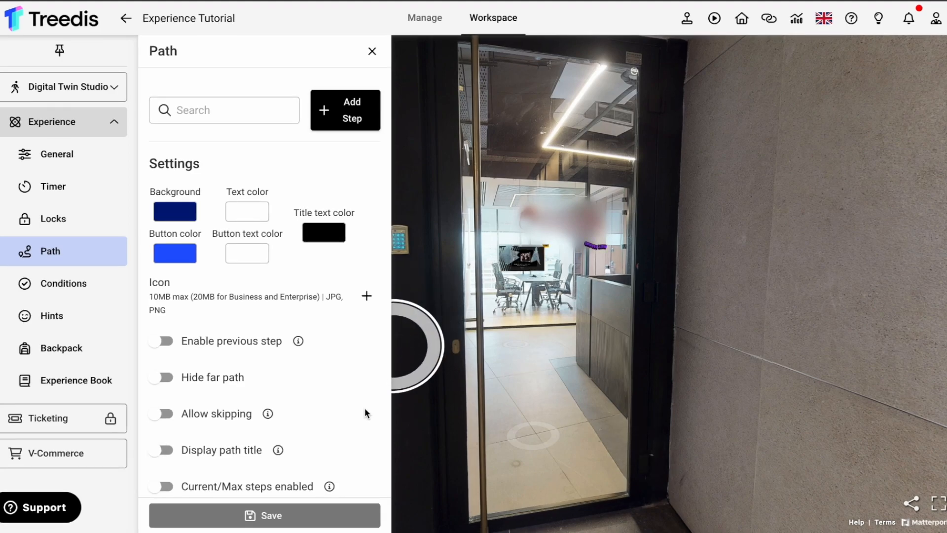
- Start a new path step labelled "Path 1"
{"action": "left_click", "coordinate": [349, 124]}
{"action": "left_click", "coordinate": [749, 74]}
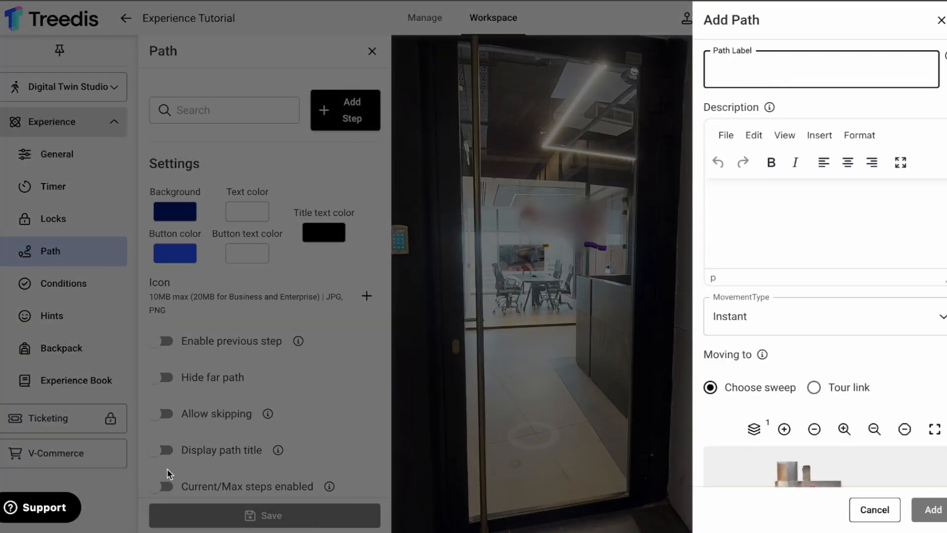
{"action": "type", "text": "Path 1"}
- Write the path description "Welcome to the Treedis office experience! Let's hear a few words from our CEO," followed by the CEO's name
{"action": "left_click", "coordinate": [774, 203]}
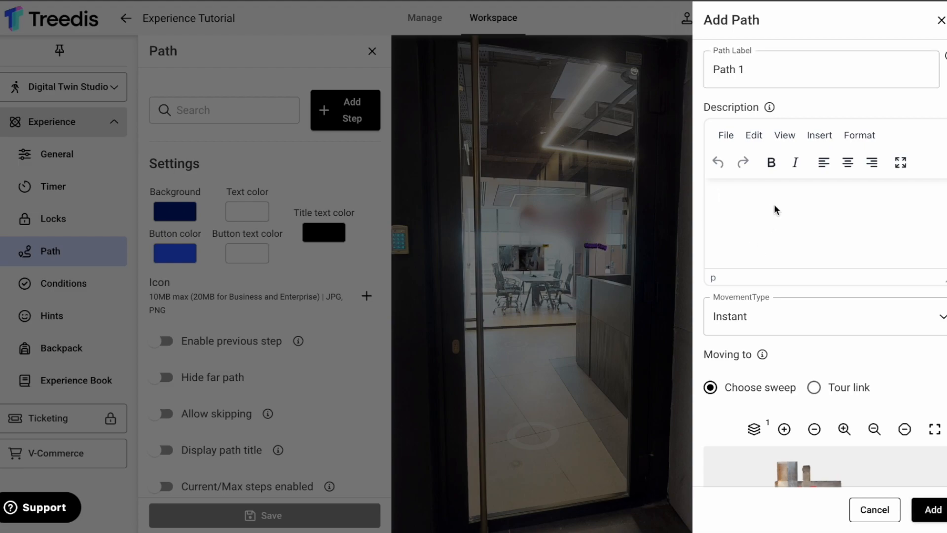
{"action": "type", "text": "Welcome to the Treedis of"}
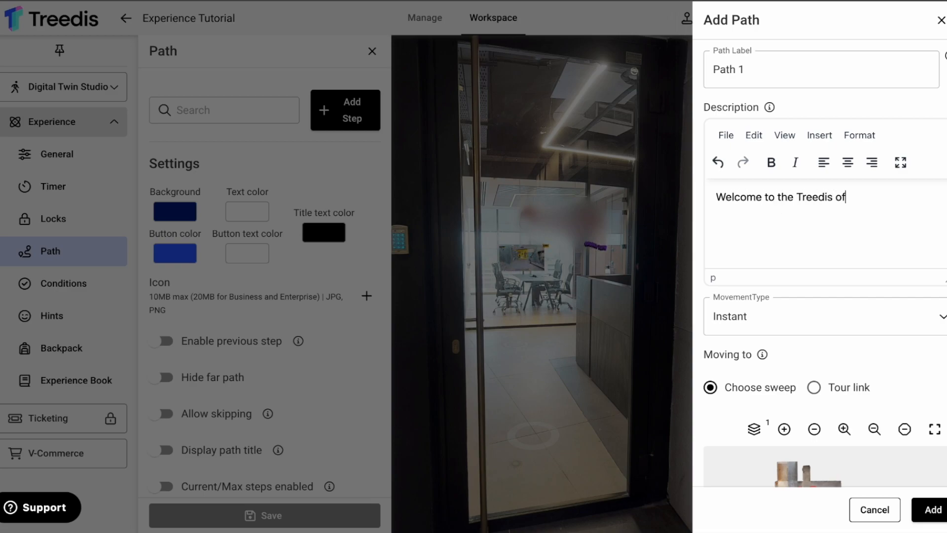
{"action": "type", "text": "fice exper"}
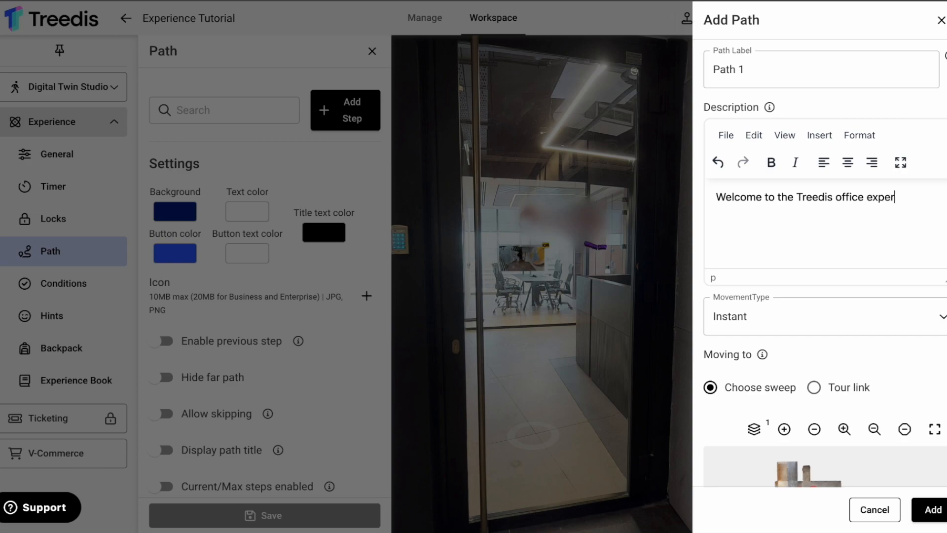
{"action": "type", "text": "ience!"}
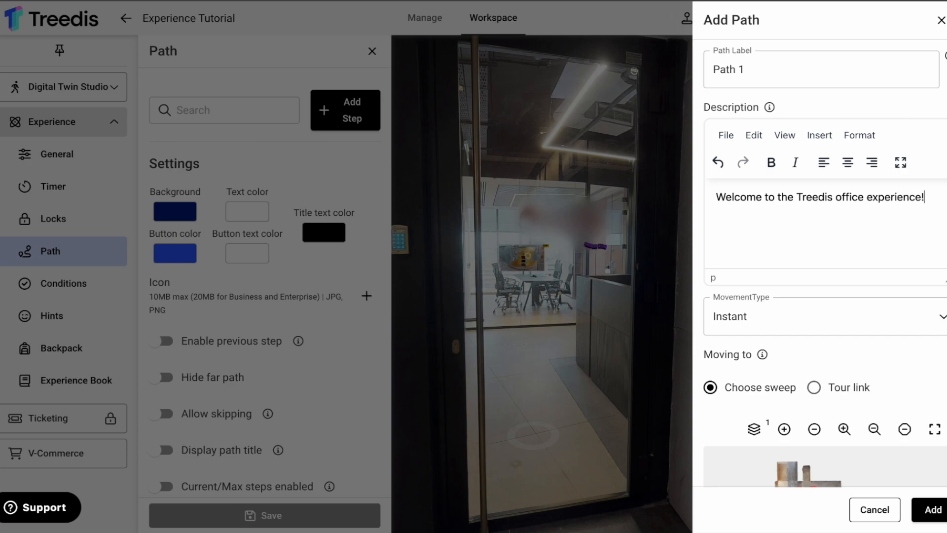
{"action": "type", "text": " Let's hear a few words"}
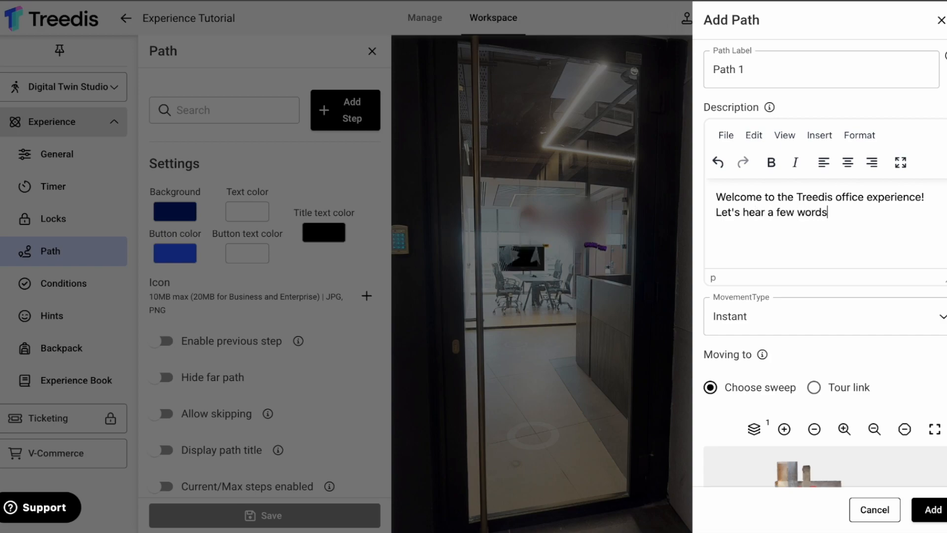
{"action": "type", "text": " from our CEO, Omer Shamay"}
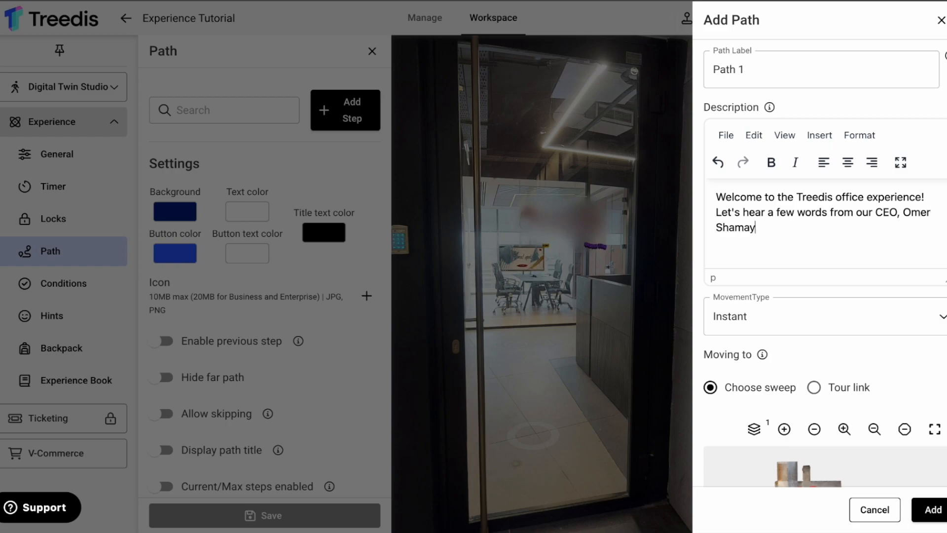
- End the path description with a period and check the available movement types, keeping Instant
{"action": "type", "text": "."}
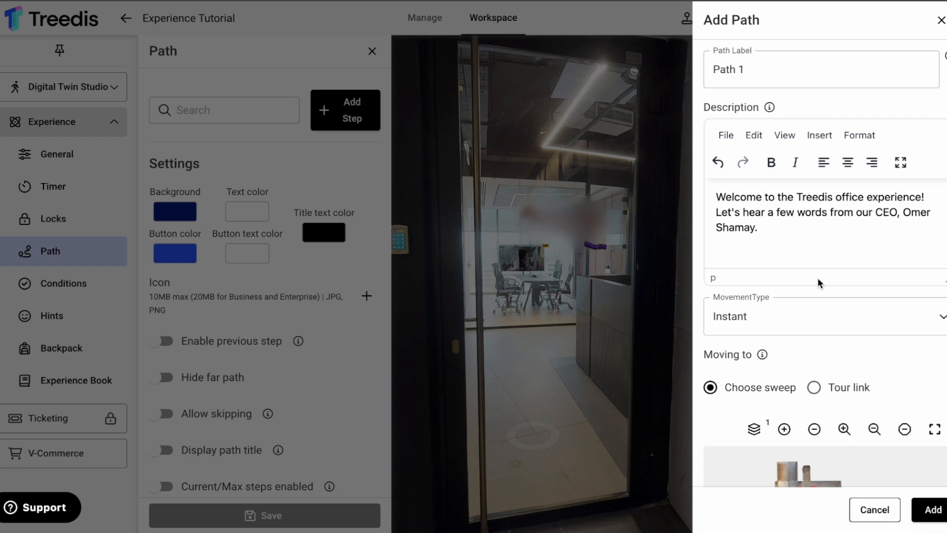
{"action": "scroll", "coordinate": [817, 278], "scroll_direction": "down", "scroll_amount": 1}
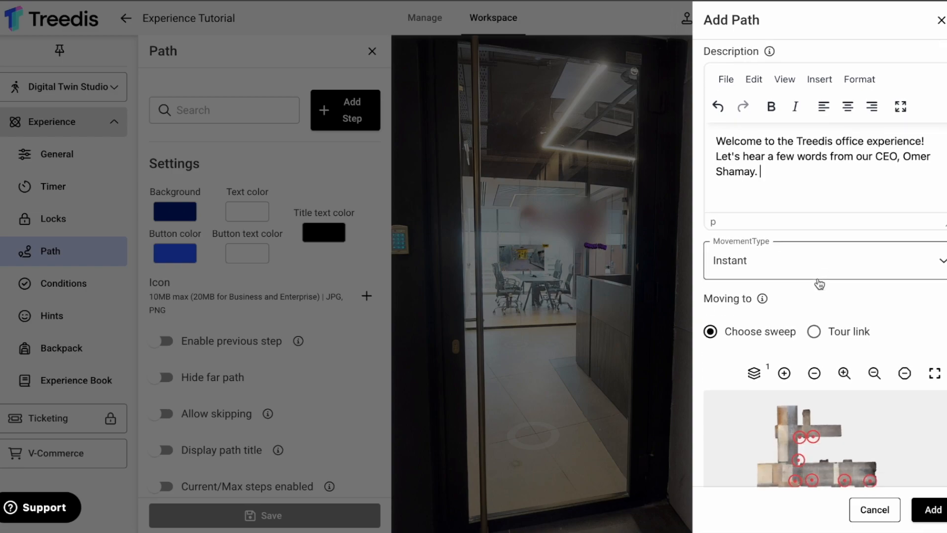
{"action": "left_click", "coordinate": [809, 266]}
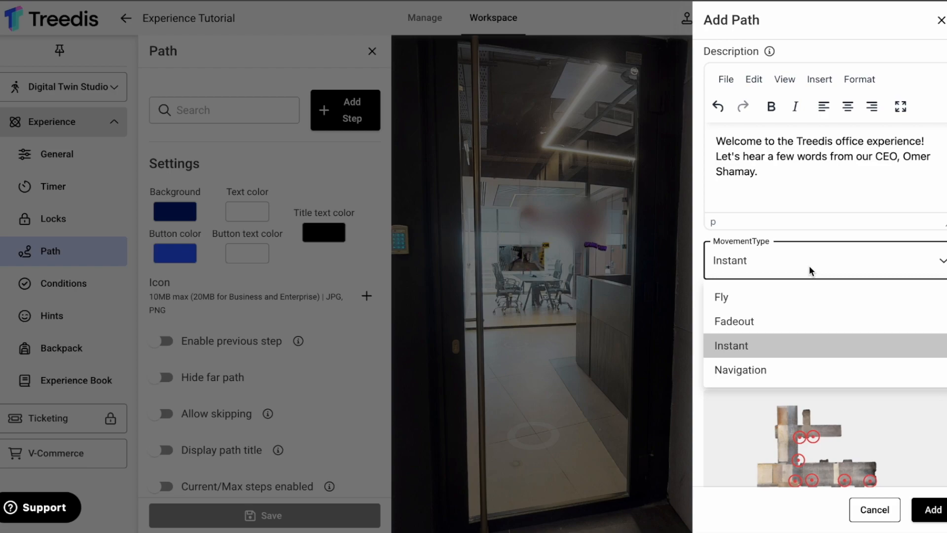
{"action": "left_click", "coordinate": [808, 265]}
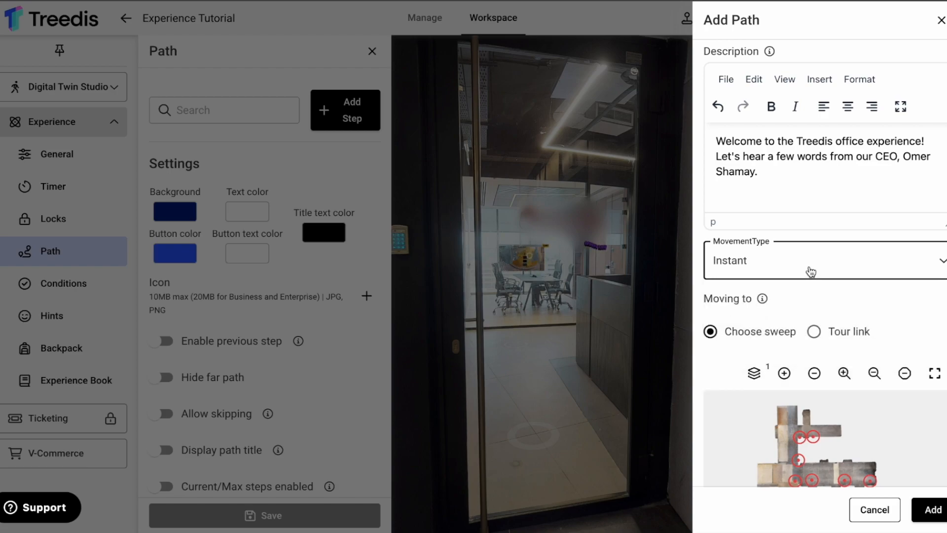
- Show Floor 2 on the map for choosing the destination sweep
{"action": "scroll", "coordinate": [809, 265], "scroll_direction": "down", "scroll_amount": 2}
{"action": "left_click", "coordinate": [762, 252]}
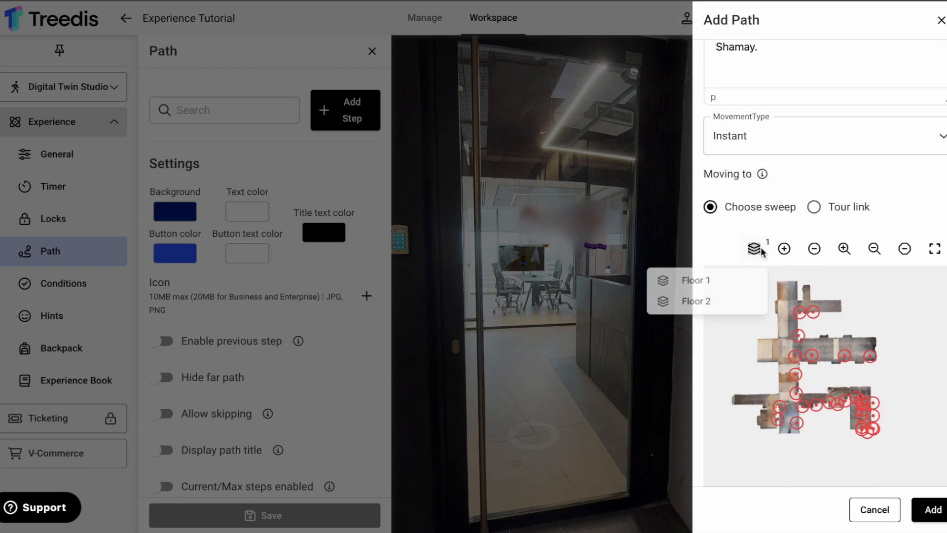
{"action": "left_click", "coordinate": [693, 305]}
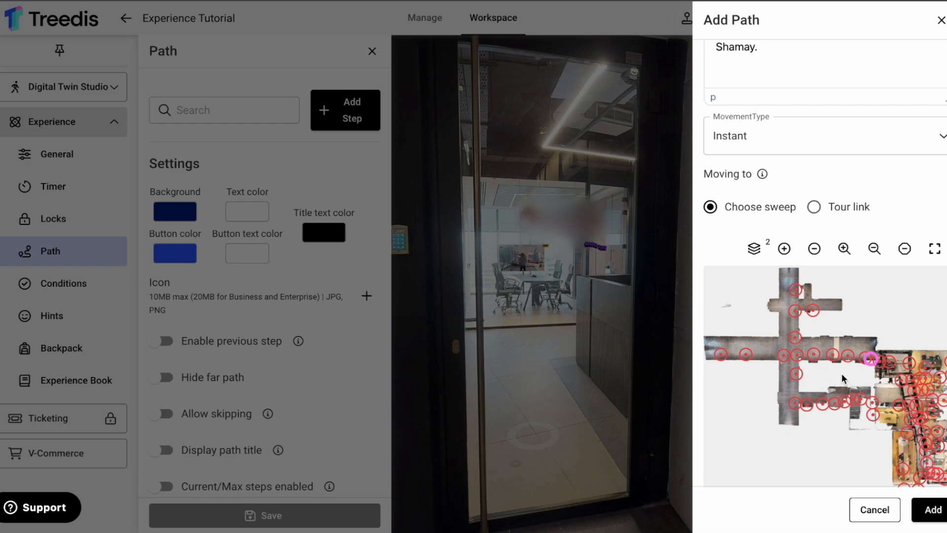
- Set the destination to a tour link, pasting the smart link copied from the view facing the reception desk and the "Walk Around" sticker
{"action": "left_click", "coordinate": [841, 206]}
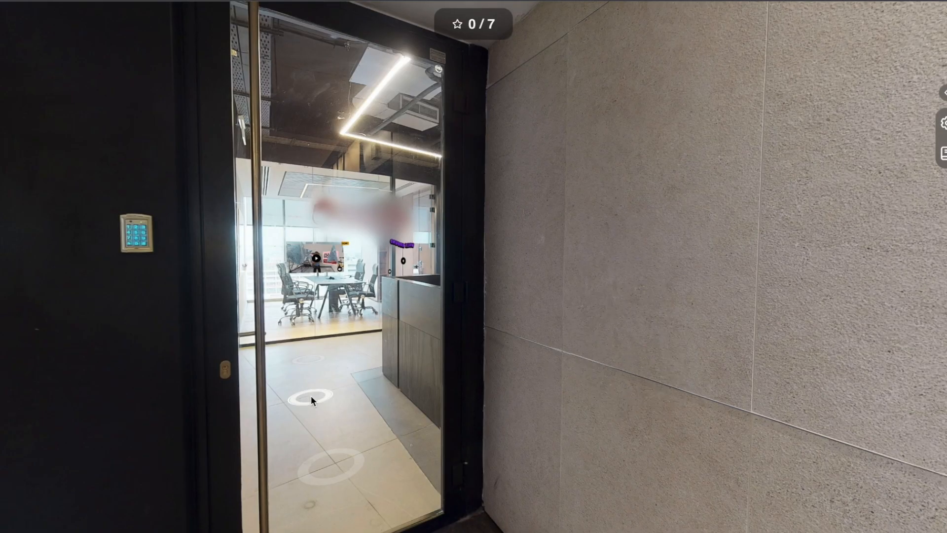
{"action": "left_click", "coordinate": [307, 363]}
{"action": "left_click", "coordinate": [285, 396]}
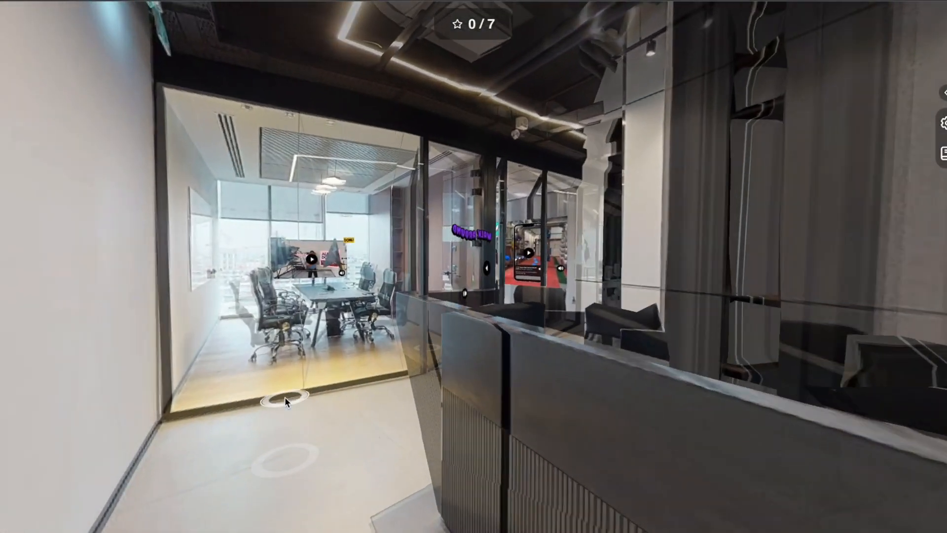
{"action": "left_click_drag", "start_coordinate": [602, 382], "coordinate": [119, 372]}
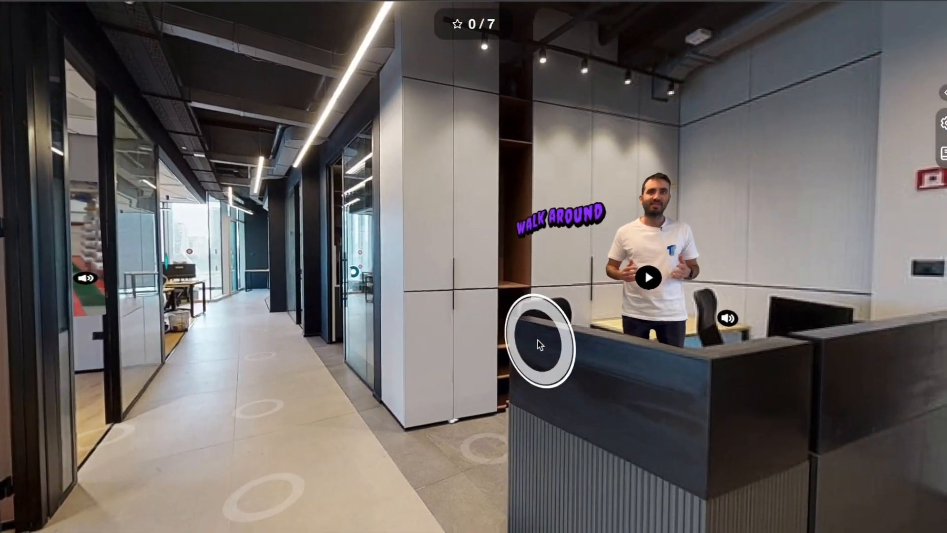
{"action": "left_click_drag", "start_coordinate": [539, 345], "coordinate": [324, 340]}
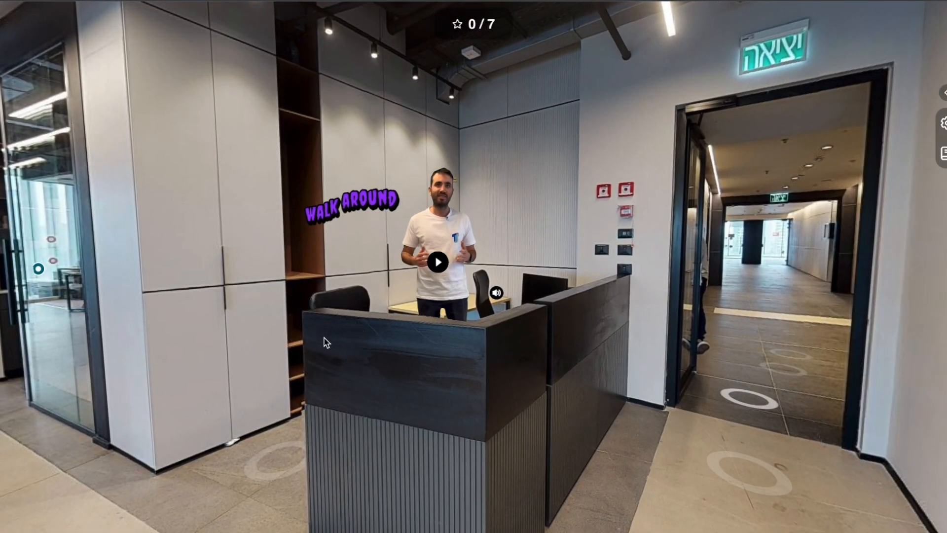
{"action": "key", "text": "ctrl+c"}
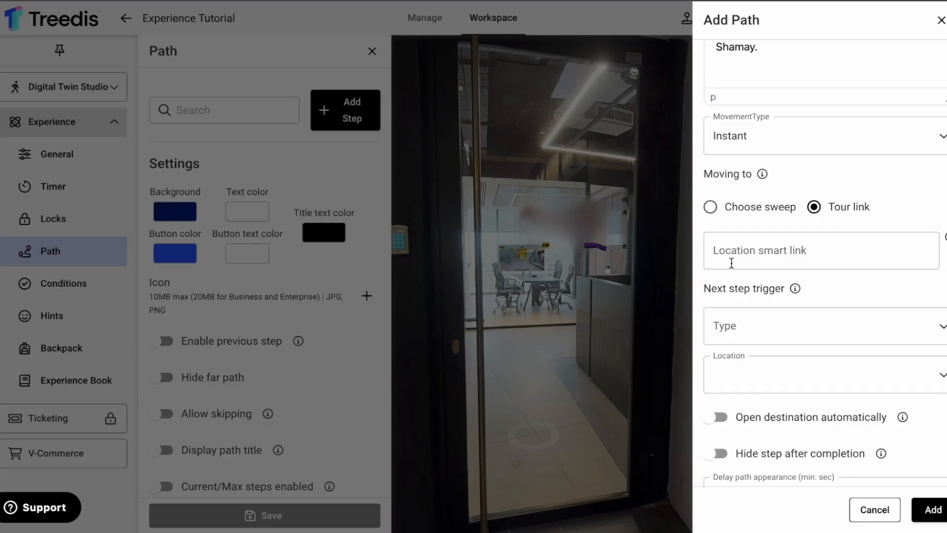
{"action": "left_click", "coordinate": [757, 250]}
{"action": "key", "text": "ctrl+v"}
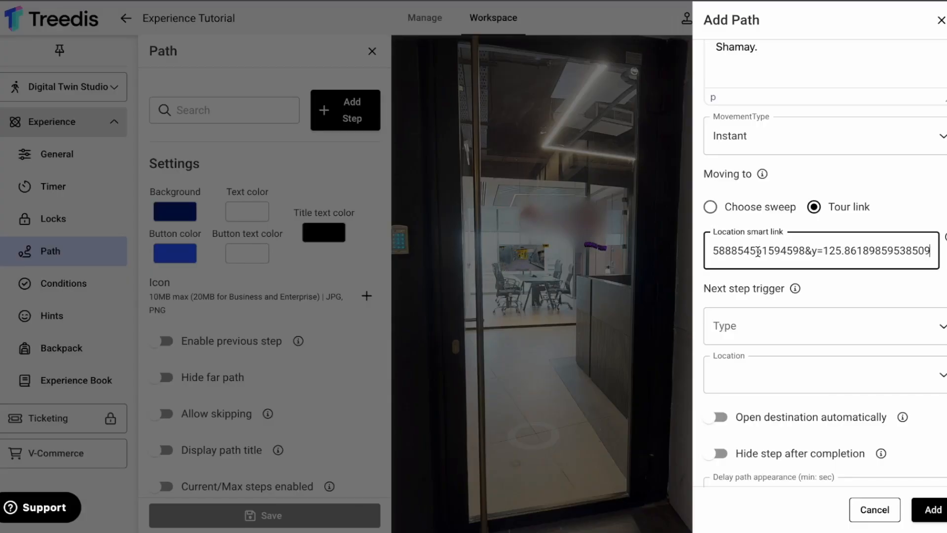
- Set the next step trigger to the VS Image "walk around"
{"action": "scroll", "coordinate": [758, 251], "scroll_direction": "down", "scroll_amount": 1}
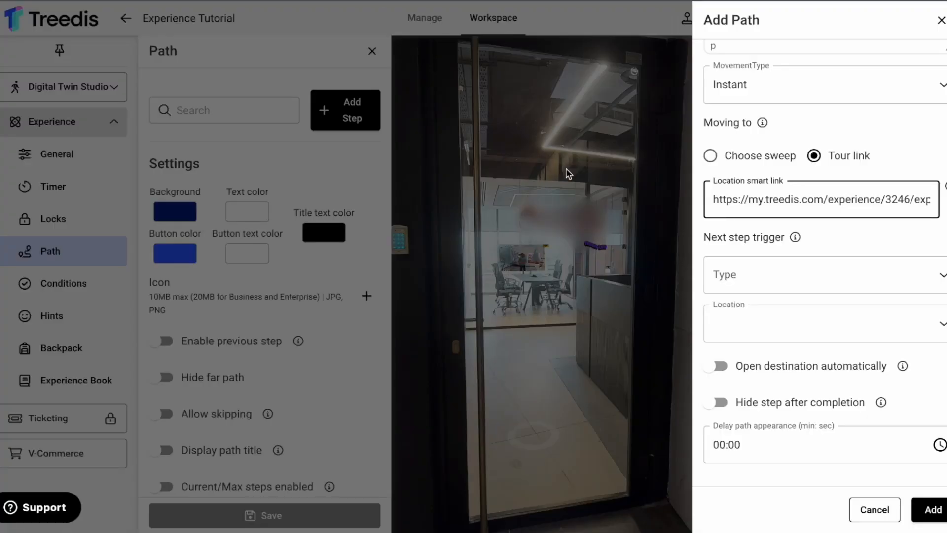
{"action": "left_click", "coordinate": [740, 273]}
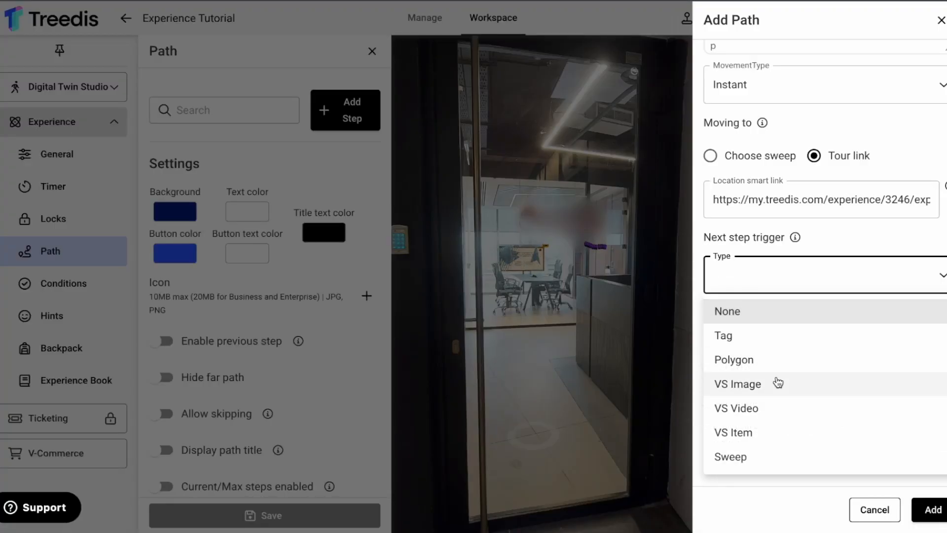
{"action": "left_click", "coordinate": [778, 383]}
{"action": "left_click", "coordinate": [772, 331]}
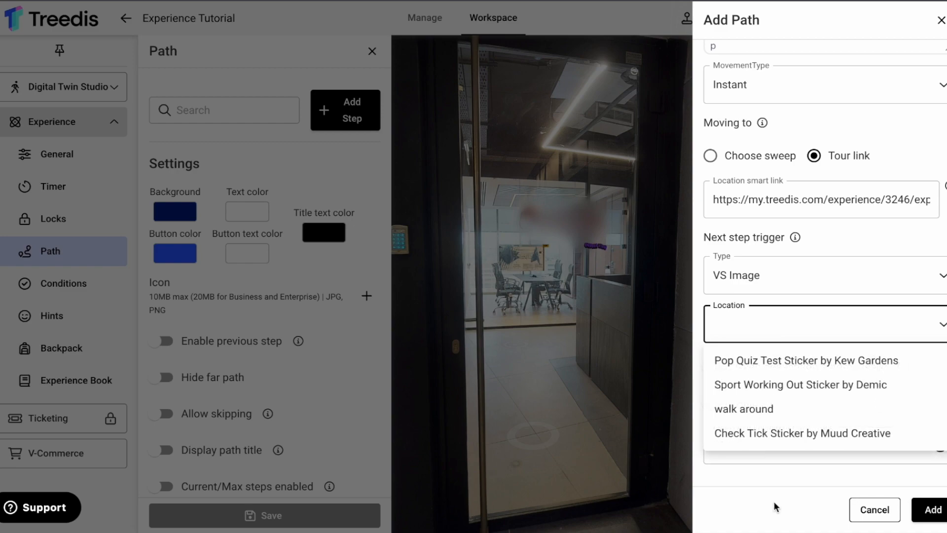
{"action": "left_click", "coordinate": [760, 410]}
{"action": "scroll", "coordinate": [789, 417], "scroll_direction": "down", "scroll_amount": 1}
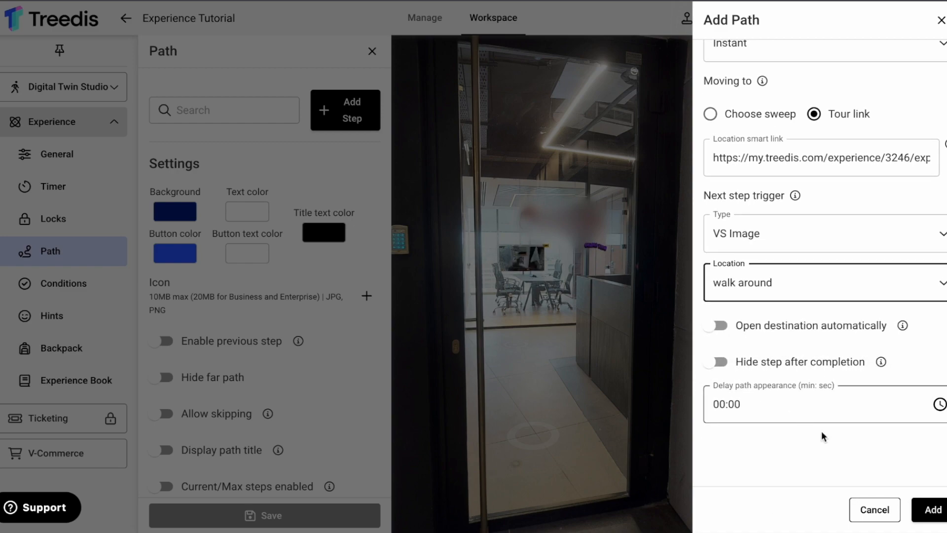
- Add the Path 1 step and save the path, checking it in the step list
{"action": "left_click", "coordinate": [921, 510]}
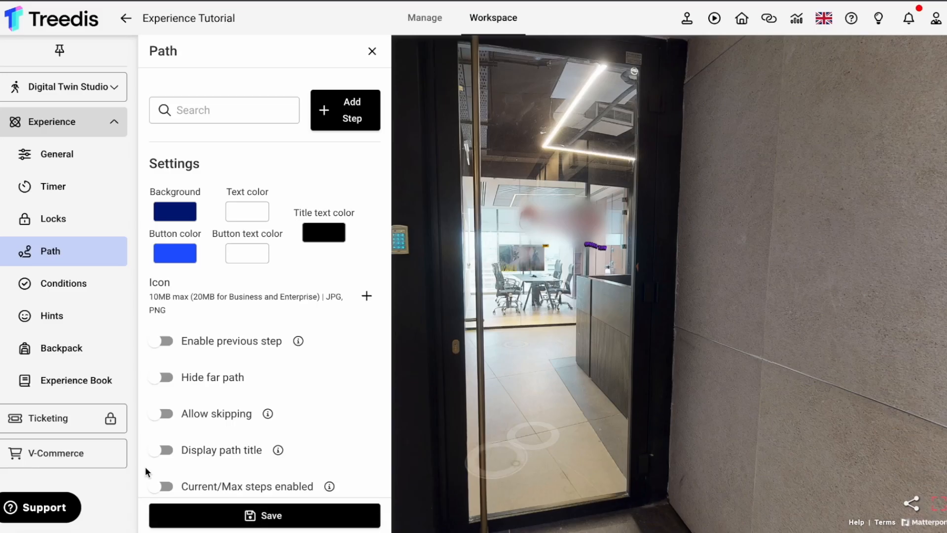
{"action": "left_click", "coordinate": [254, 516]}
{"action": "scroll", "coordinate": [249, 392], "scroll_direction": "down", "scroll_amount": 2}
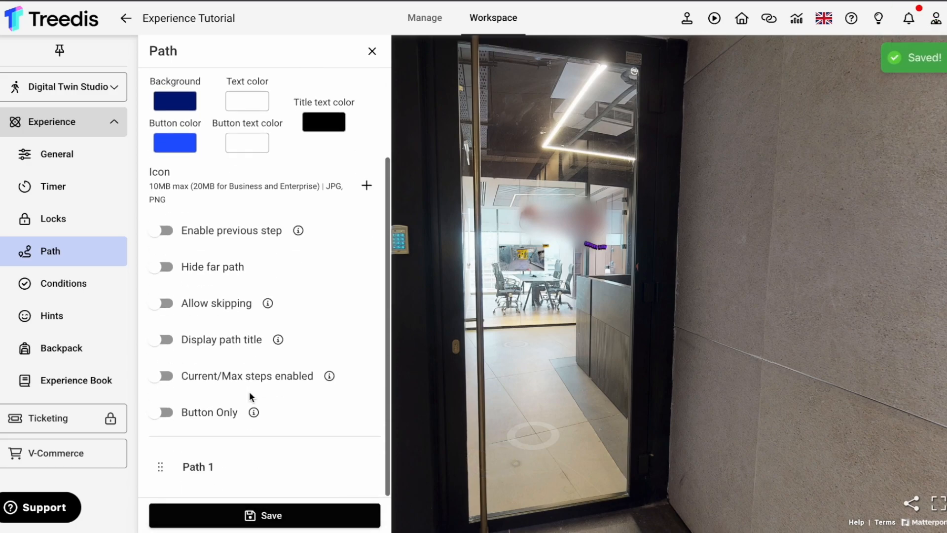
{"action": "scroll", "coordinate": [249, 391], "scroll_direction": "up", "scroll_amount": 2}
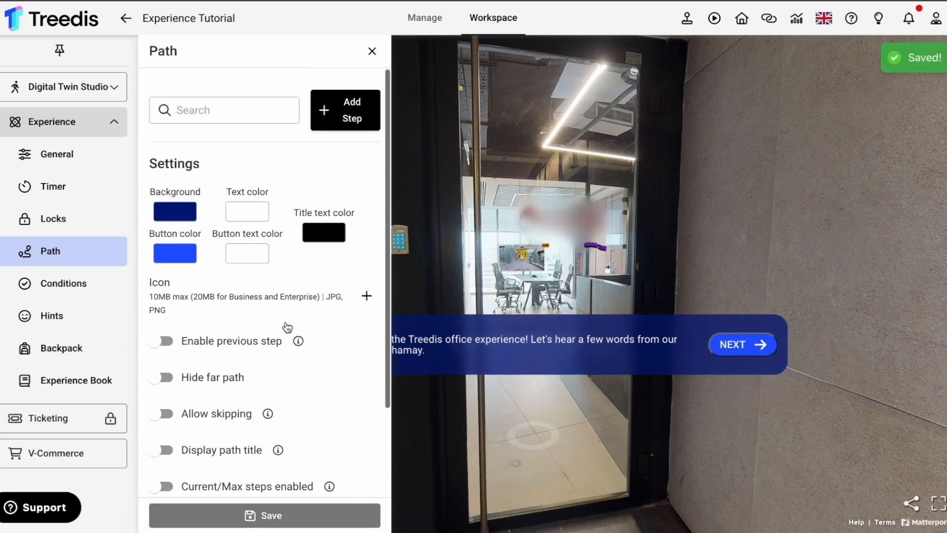
- Start another path step labelled "Path 2"
{"action": "left_click", "coordinate": [340, 113]}
{"action": "left_click", "coordinate": [752, 69]}
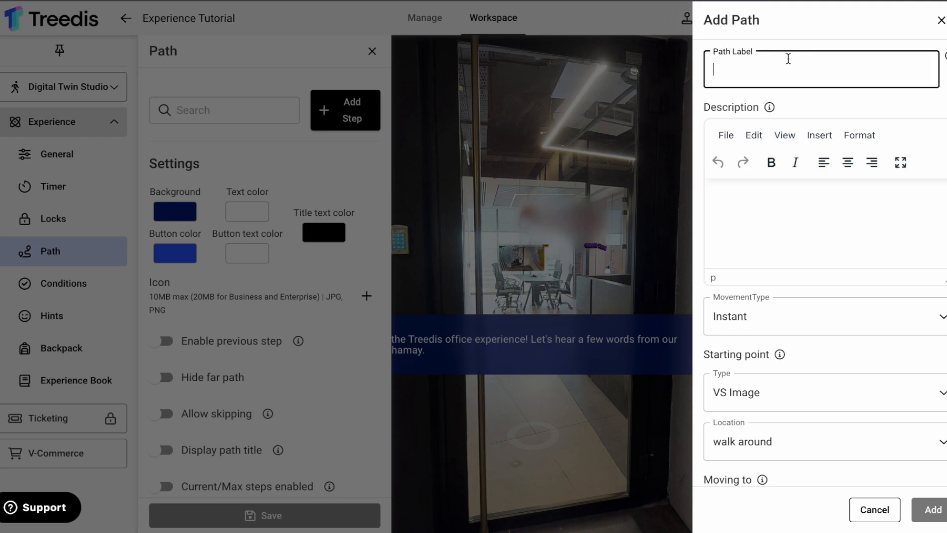
{"action": "type", "text": "Path 2"}
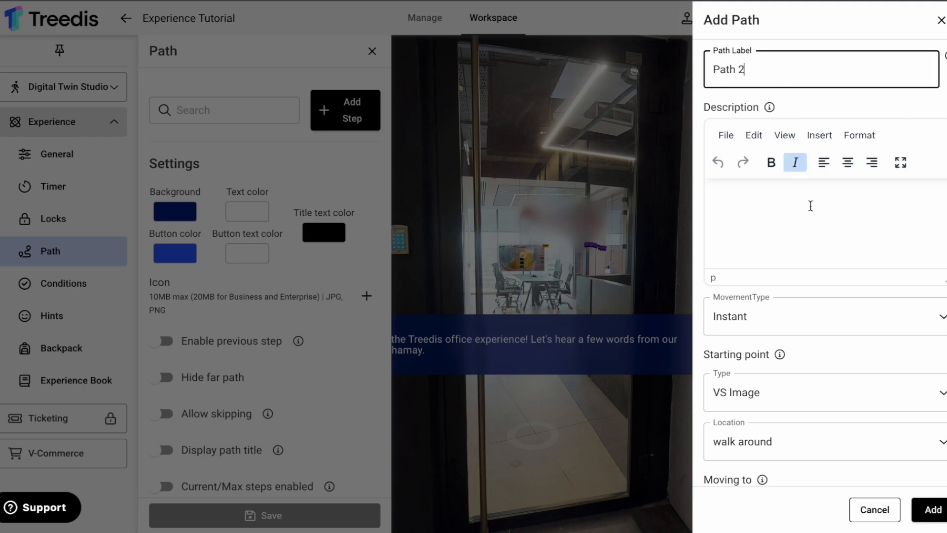
- Write the description "Today we'll be showing you around the Experience Creator." and set the movement type to Fadeout
{"action": "left_click", "coordinate": [810, 217]}
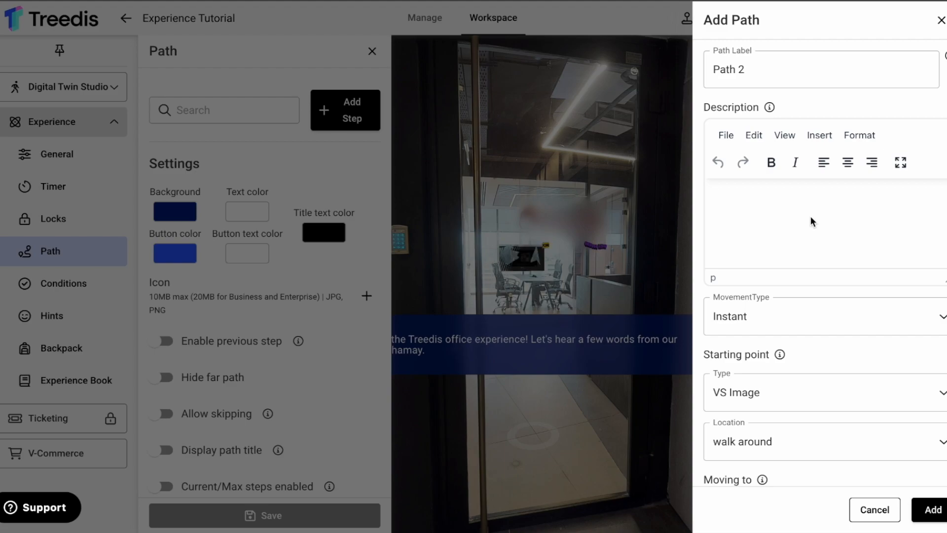
{"action": "type", "text": "Today"}
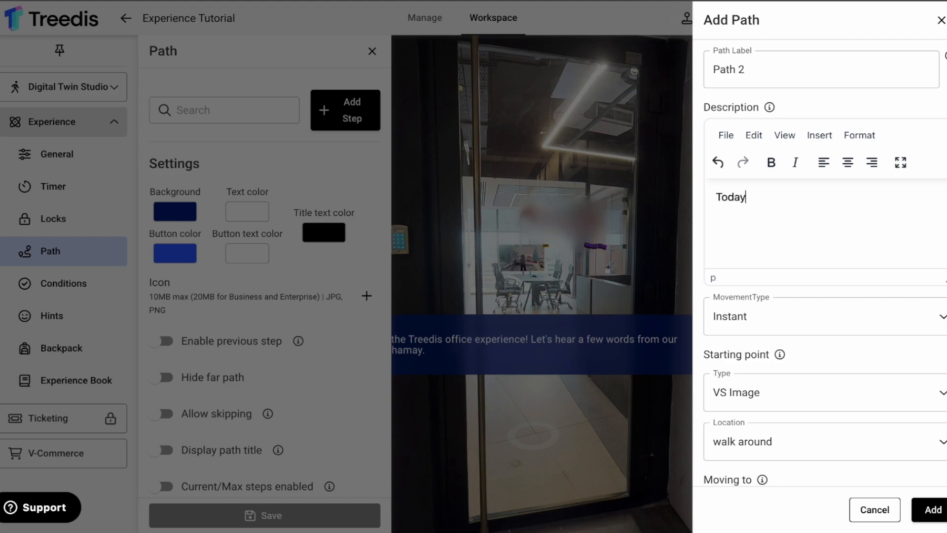
{"action": "type", "text": " we'll be showing you around t"}
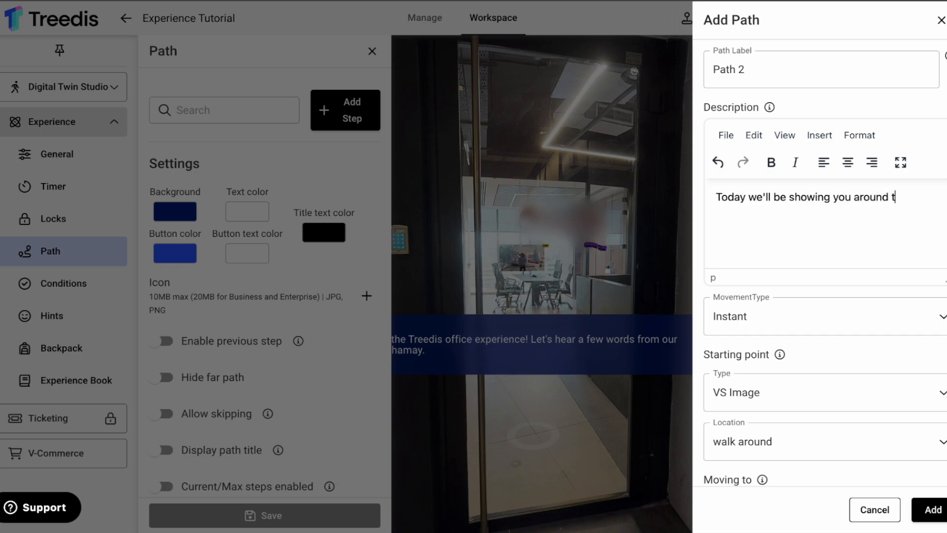
{"action": "type", "text": "he Experience Creator."}
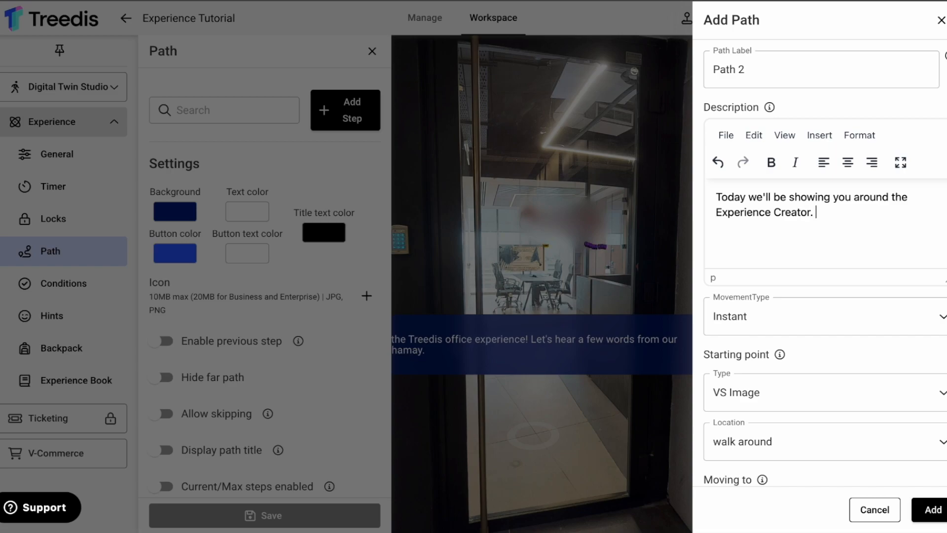
{"action": "left_click", "coordinate": [829, 312]}
{"action": "left_click", "coordinate": [786, 372]}
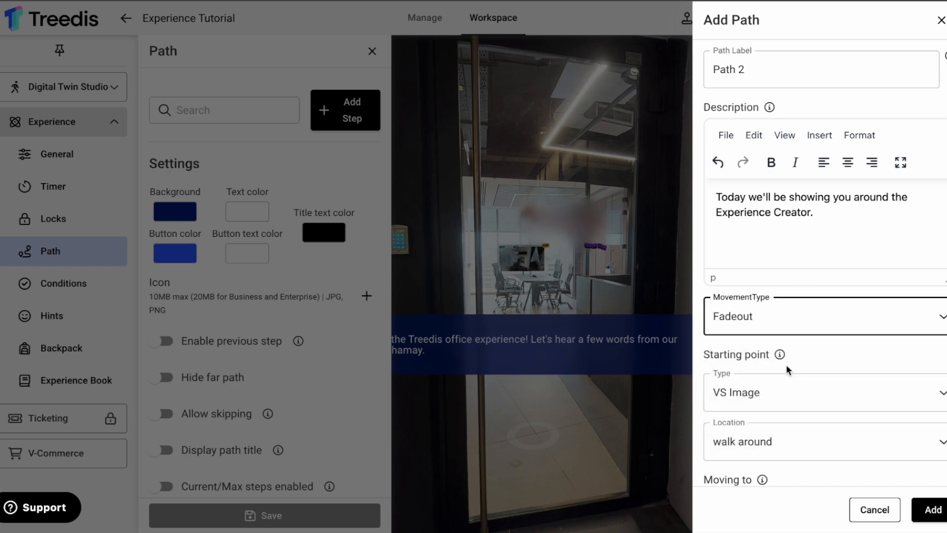
- Set Path 2's destination to a tour link, pasting the smart link copied from the meeting room view facing the screen and "Done!" sticker
{"action": "scroll", "coordinate": [786, 364], "scroll_direction": "down", "scroll_amount": 3}
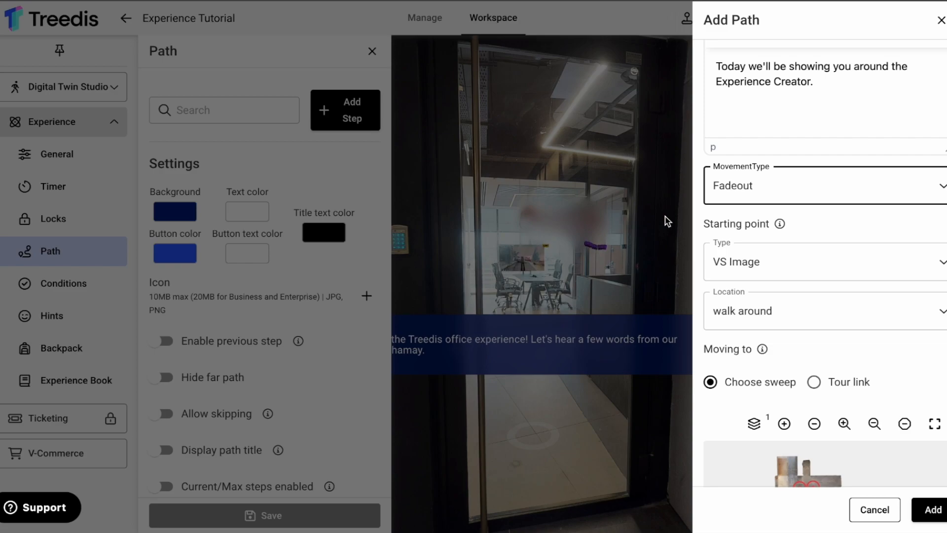
{"action": "scroll", "coordinate": [833, 289], "scroll_direction": "down", "scroll_amount": 3}
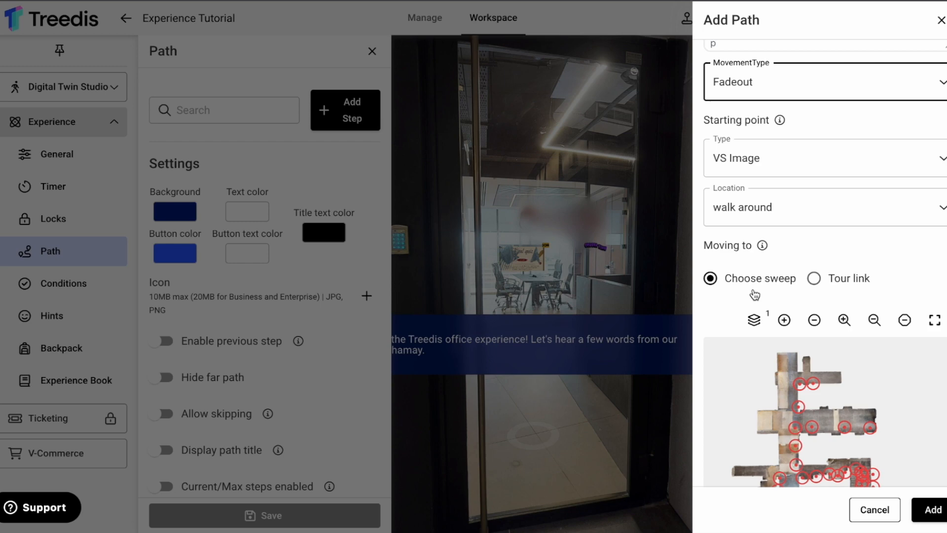
{"action": "left_click", "coordinate": [815, 279]}
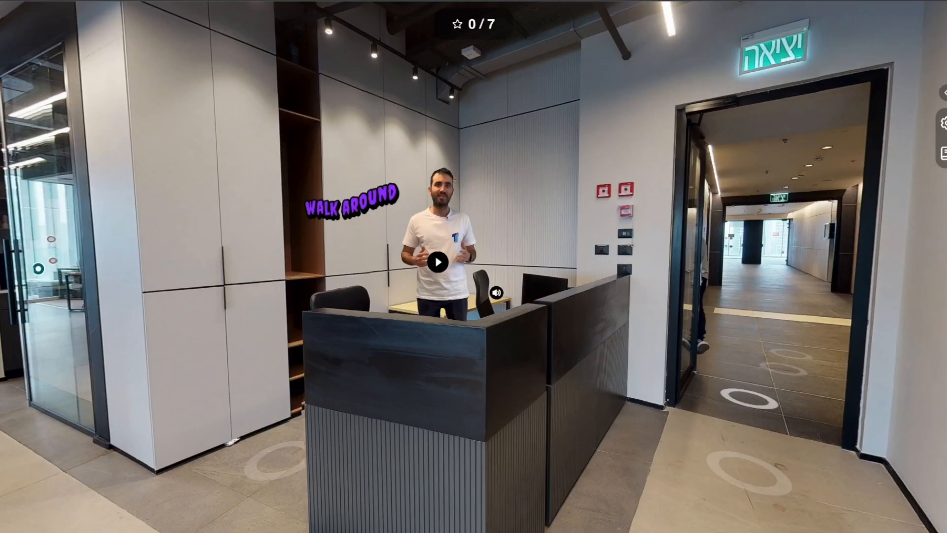
{"action": "left_click_drag", "start_coordinate": [306, 332], "coordinate": [844, 361]}
{"action": "left_click_drag", "start_coordinate": [520, 340], "coordinate": [708, 340]}
{"action": "left_click", "coordinate": [493, 249]}
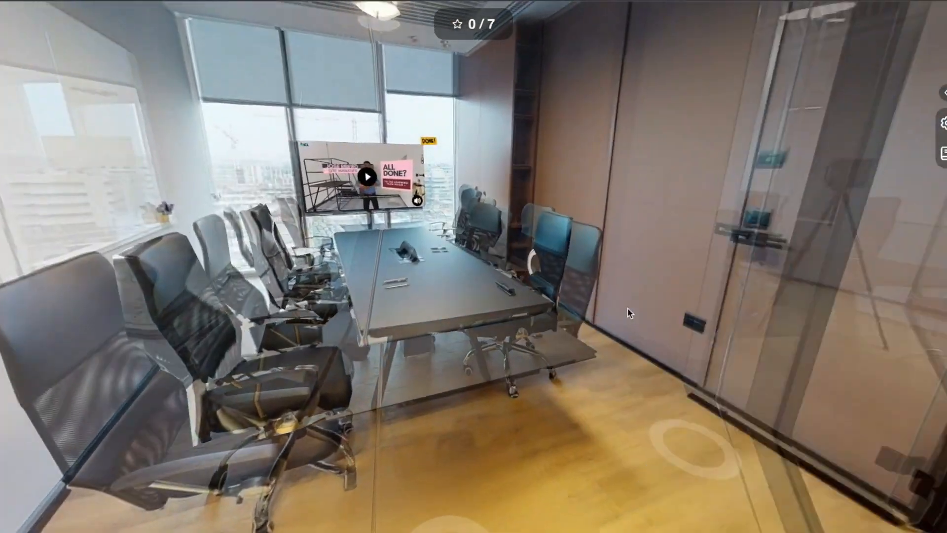
{"action": "left_click", "coordinate": [574, 308]}
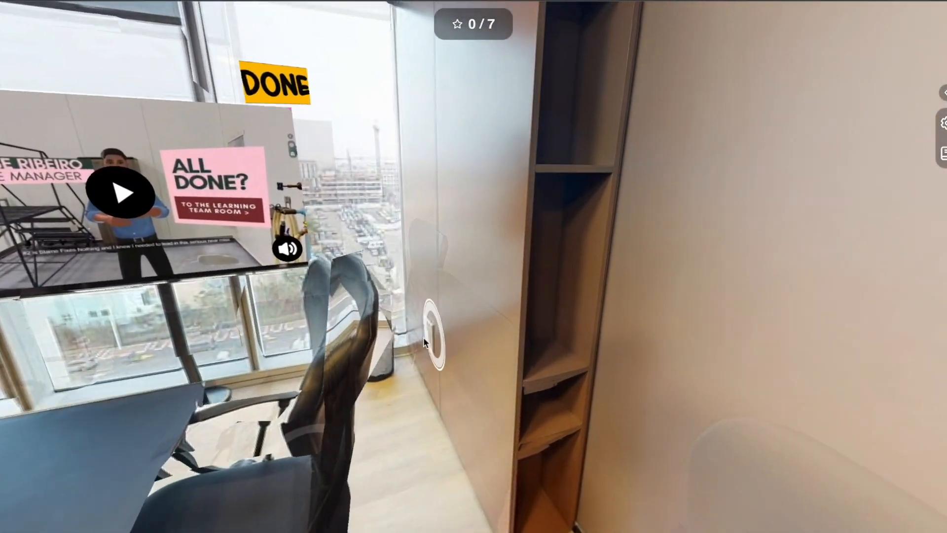
{"action": "left_click_drag", "start_coordinate": [424, 336], "coordinate": [787, 359]}
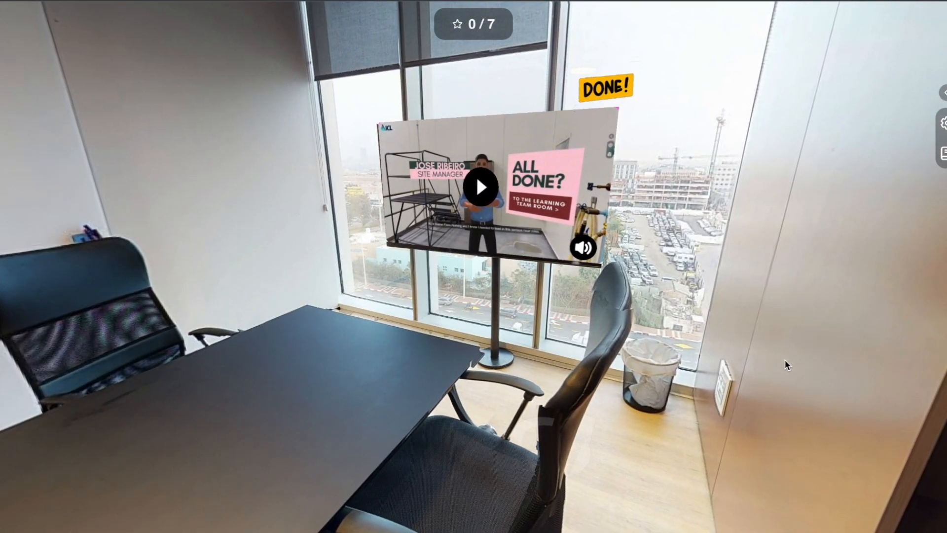
{"action": "key", "text": "u"}
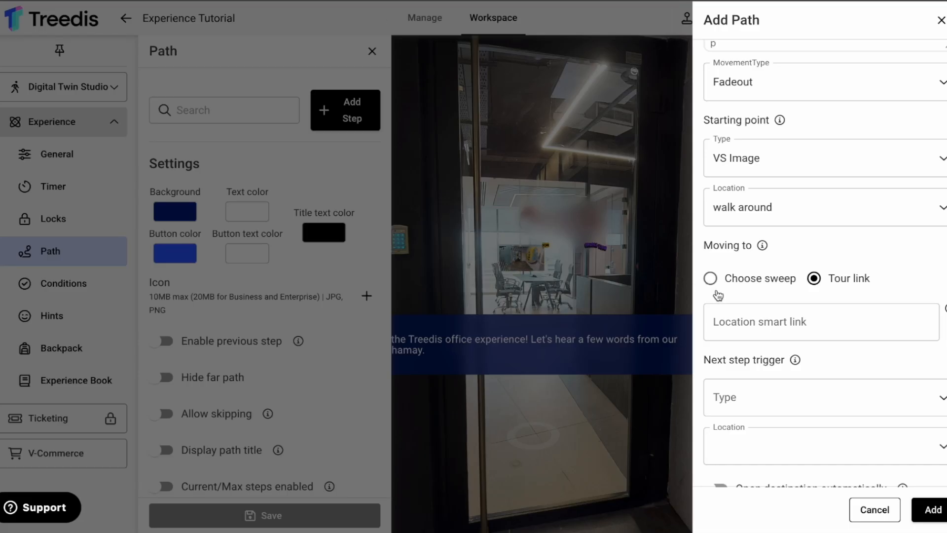
{"action": "left_click", "coordinate": [747, 323]}
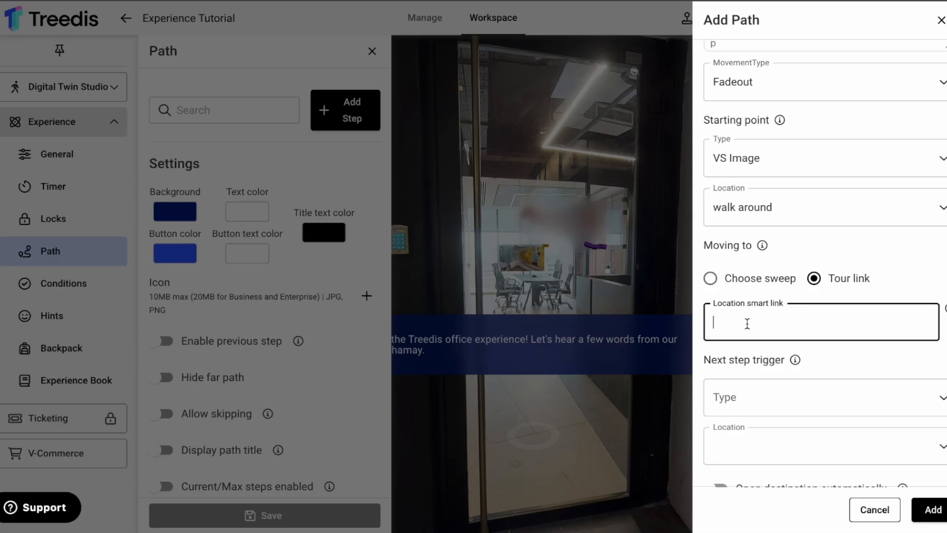
{"action": "key", "text": "ctrl+v"}
{"action": "scroll", "coordinate": [747, 323], "scroll_direction": "down", "scroll_amount": 2}
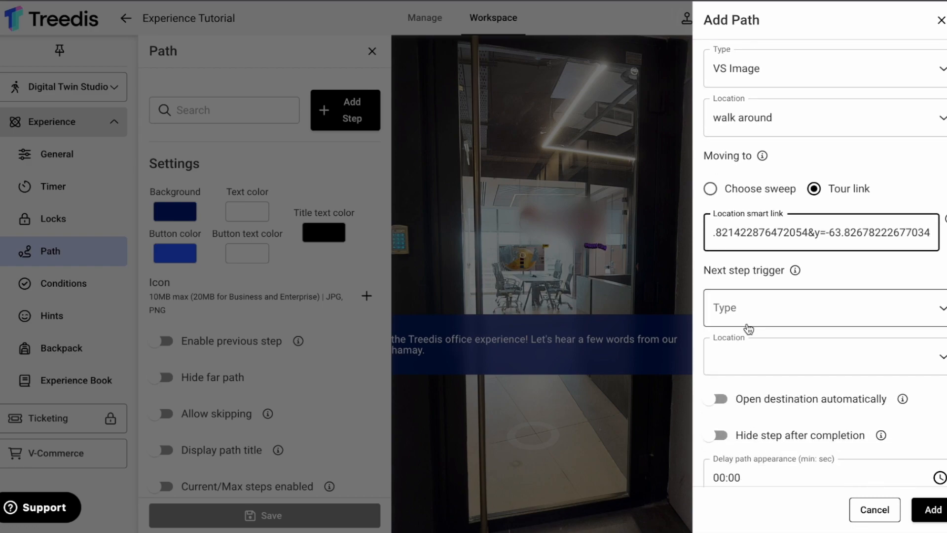
- Set Path 2's next step trigger to the VS Image "Sport Working Out Sticker by Demic" and add the step
{"action": "left_click", "coordinate": [747, 323]}
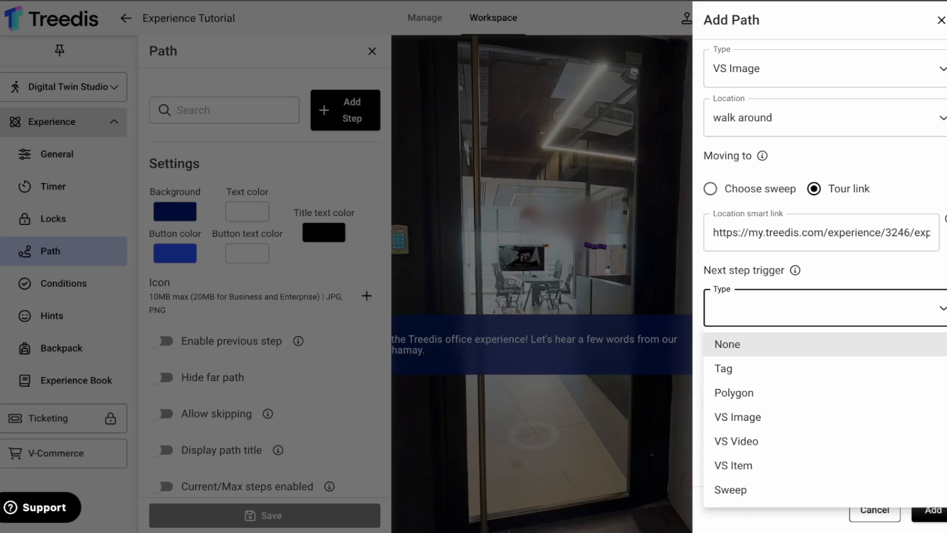
{"action": "left_click", "coordinate": [765, 418]}
{"action": "left_click", "coordinate": [784, 375]}
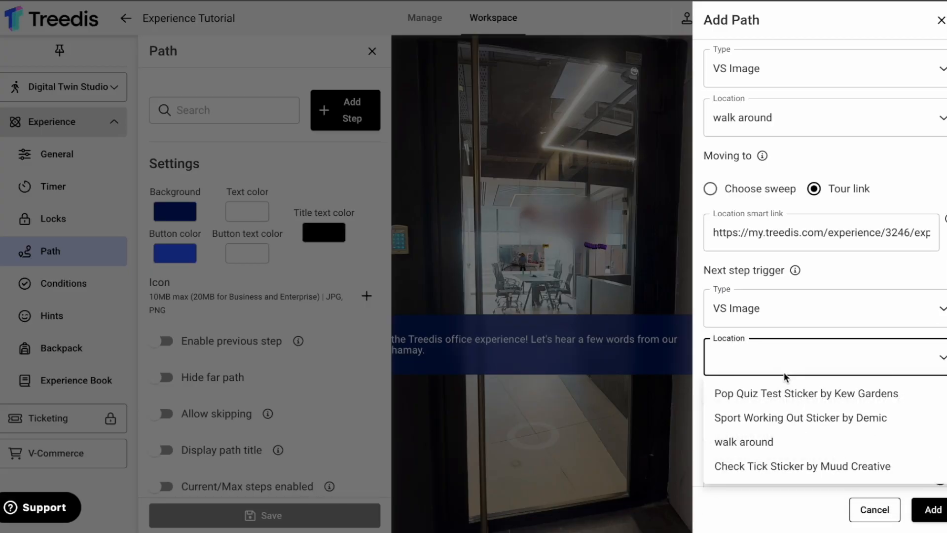
{"action": "left_click", "coordinate": [789, 416]}
{"action": "scroll", "coordinate": [791, 417], "scroll_direction": "down", "scroll_amount": 1}
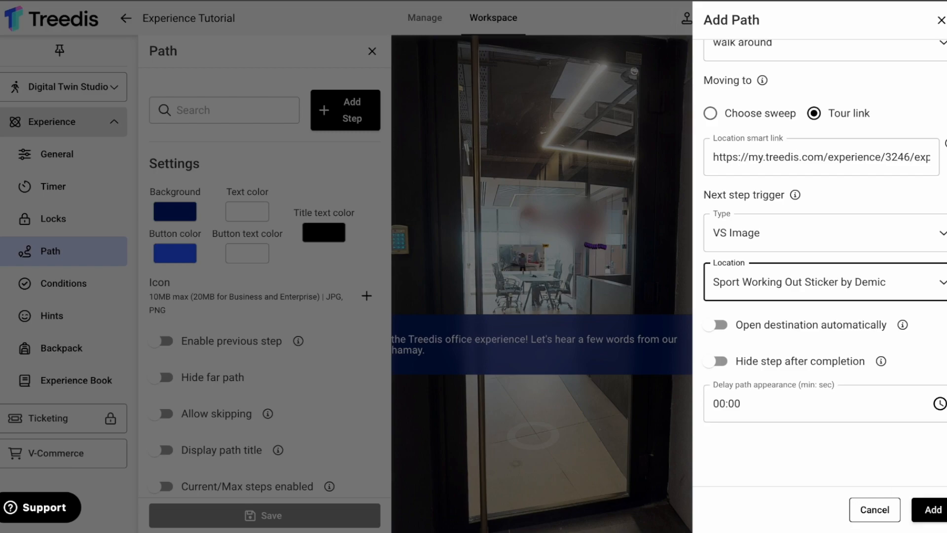
{"action": "left_click", "coordinate": [932, 509]}
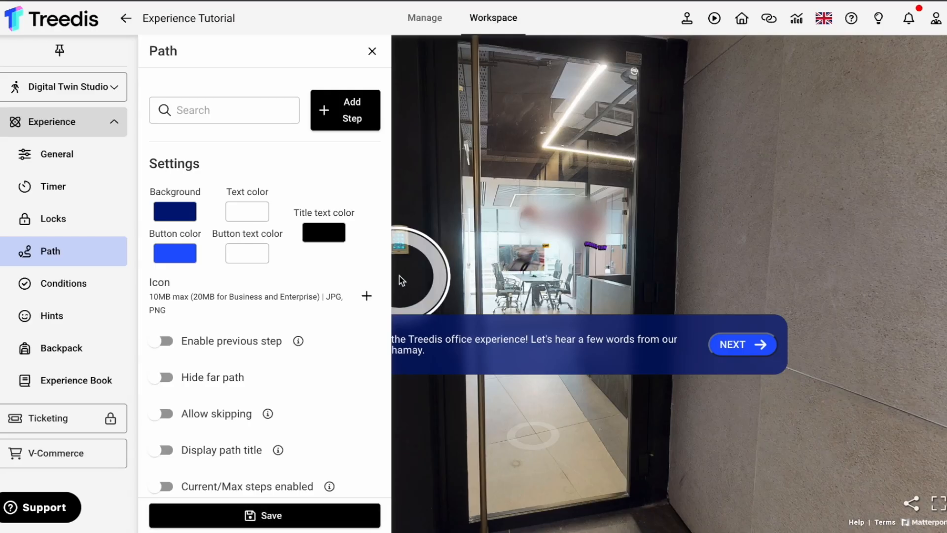
- Start another path step labelled "Path 3" with the description "There's more..."
{"action": "left_click", "coordinate": [354, 98]}
{"action": "left_click", "coordinate": [789, 66]}
{"action": "type", "text": "Path 3"}
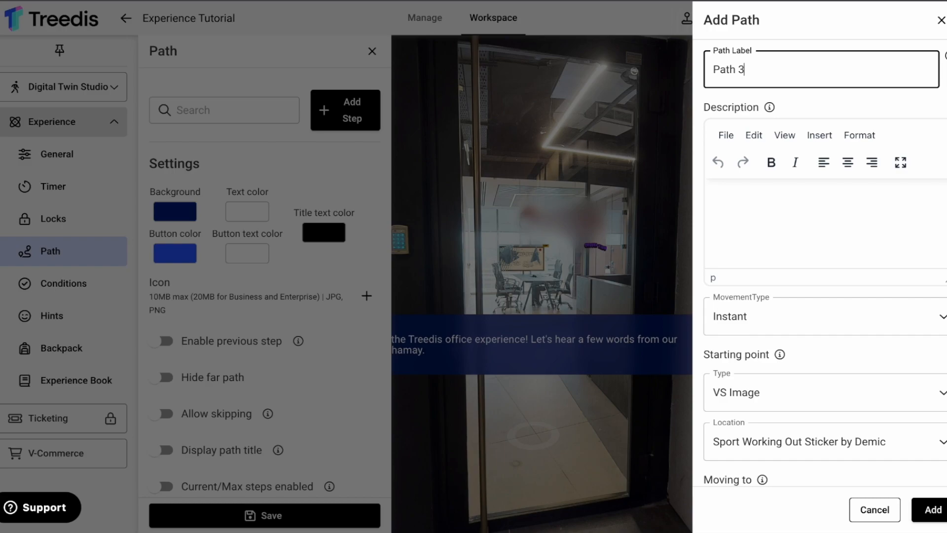
{"action": "left_click", "coordinate": [780, 214]}
{"action": "type", "text": "The"}
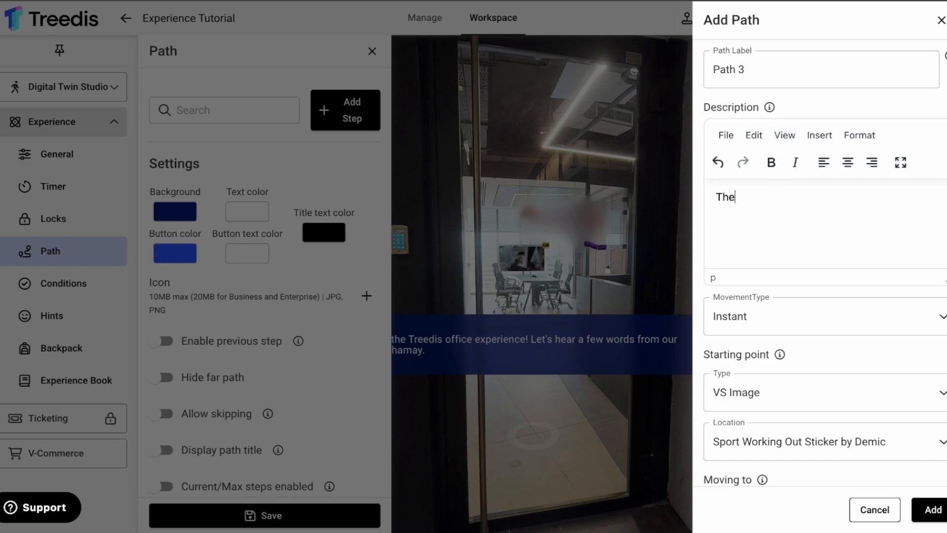
{"action": "type", "text": "re's more..."}
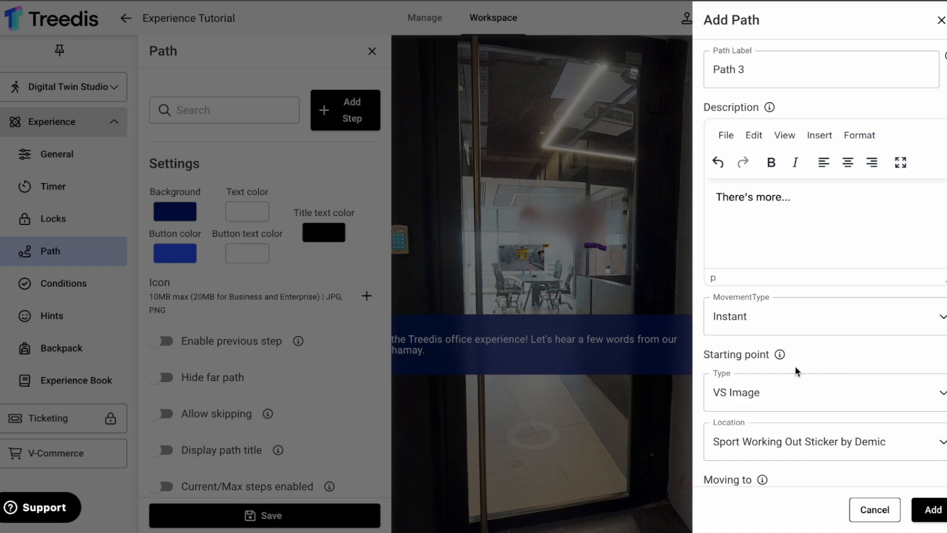
- Set Path 3's destination to a tour link, pasting the smart link copied from a new viewpoint reached by walking out of the meeting room
{"action": "scroll", "coordinate": [794, 366], "scroll_direction": "down", "scroll_amount": 2}
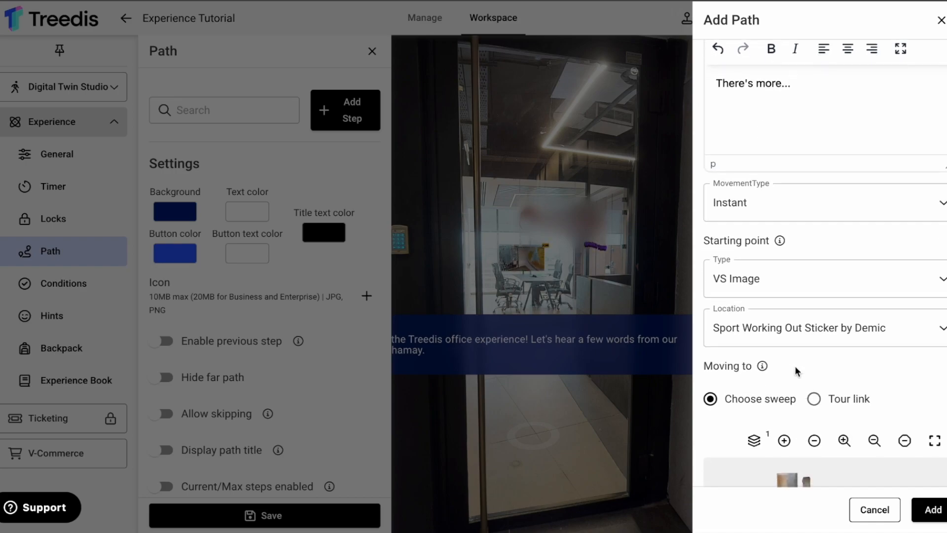
{"action": "scroll", "coordinate": [794, 365], "scroll_direction": "down", "scroll_amount": 1}
{"action": "left_click", "coordinate": [814, 323]}
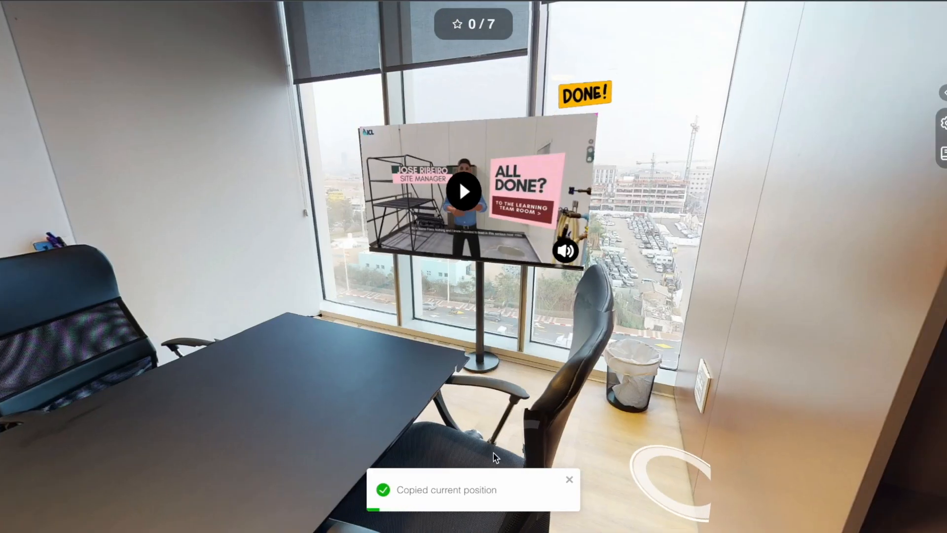
{"action": "left_click", "coordinate": [676, 487]}
{"action": "left_click_drag", "start_coordinate": [744, 345], "coordinate": [403, 316]}
{"action": "left_click", "coordinate": [566, 281]}
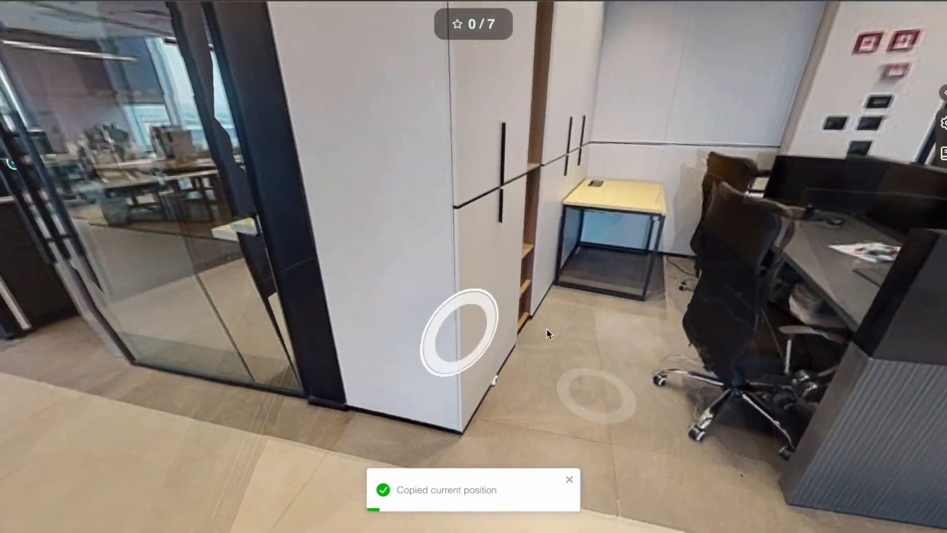
{"action": "left_click_drag", "start_coordinate": [545, 332], "coordinate": [615, 406]}
{"action": "left_click", "coordinate": [615, 407]}
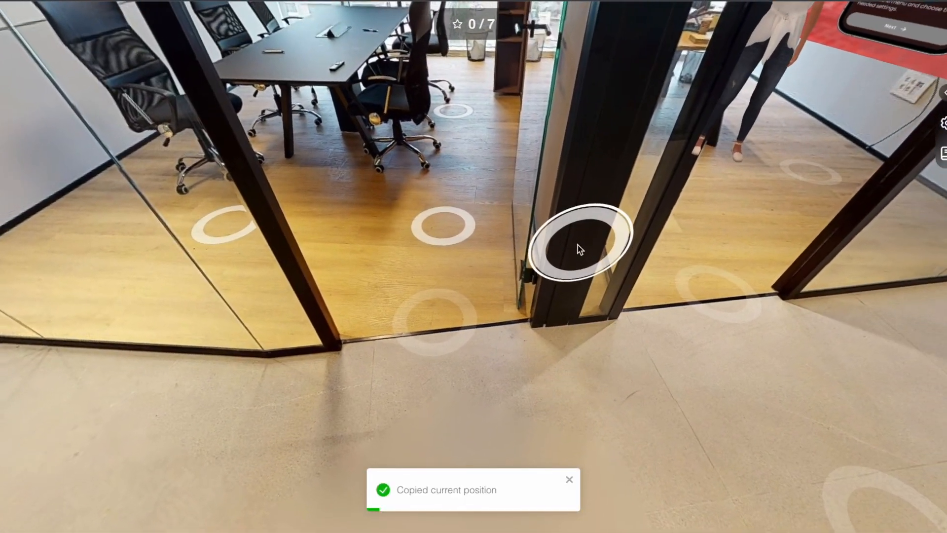
{"action": "left_click", "coordinate": [580, 250]}
{"action": "left_click", "coordinate": [577, 379]}
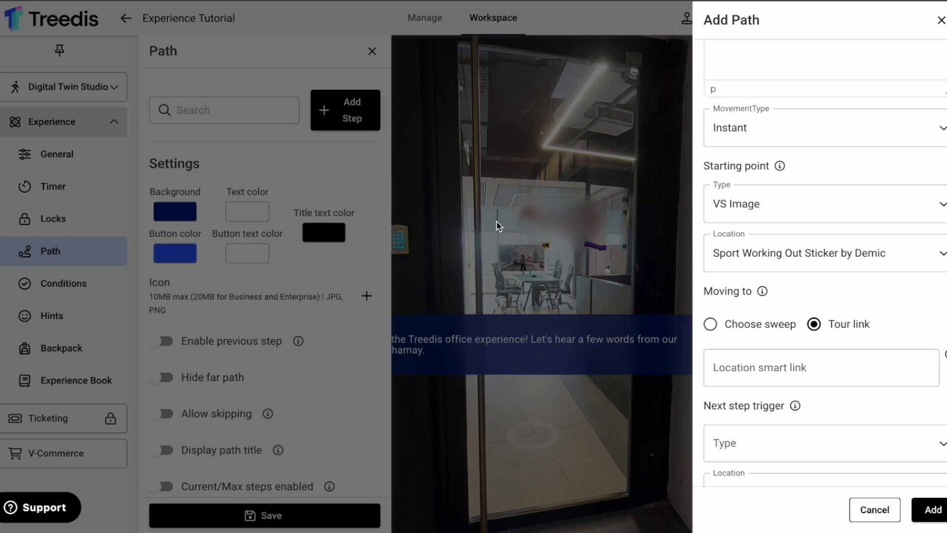
{"action": "left_click", "coordinate": [762, 370]}
{"action": "key", "text": "ctrl+v"}
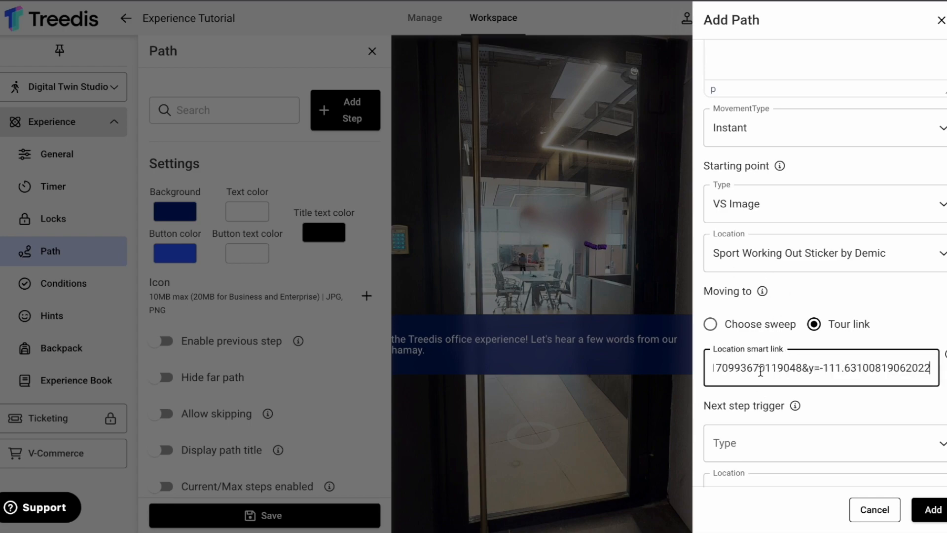
- Set Path 3's next step trigger to the VS Image "Check Tick Sticker by Muud Creative", then add the step and save the path
{"action": "scroll", "coordinate": [762, 376], "scroll_direction": "down", "scroll_amount": 2}
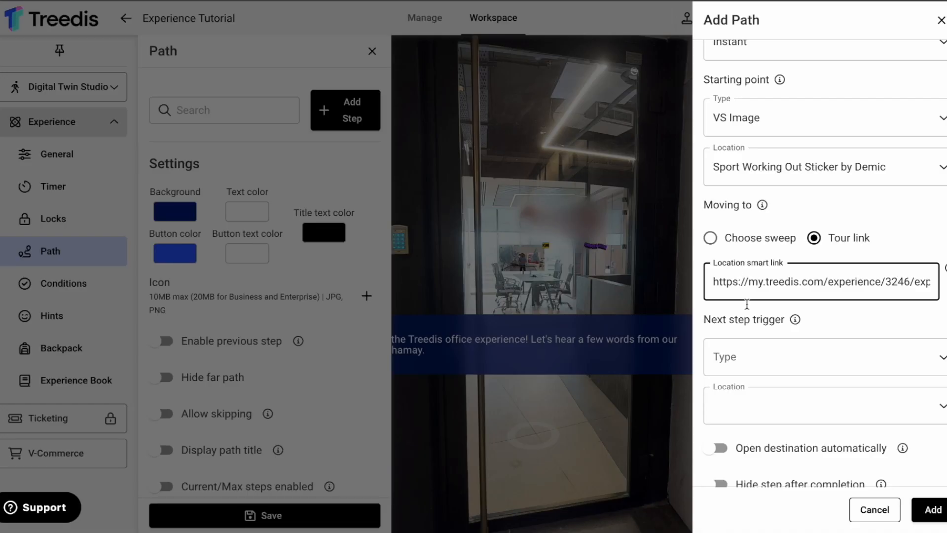
{"action": "left_click", "coordinate": [788, 359]}
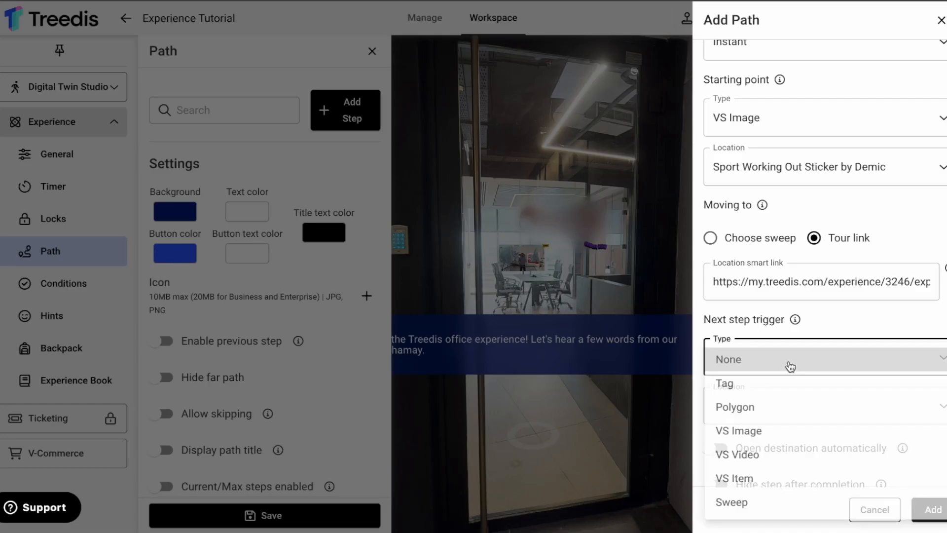
{"action": "left_click", "coordinate": [781, 429]}
{"action": "left_click", "coordinate": [790, 404]}
{"action": "left_click", "coordinate": [770, 502]}
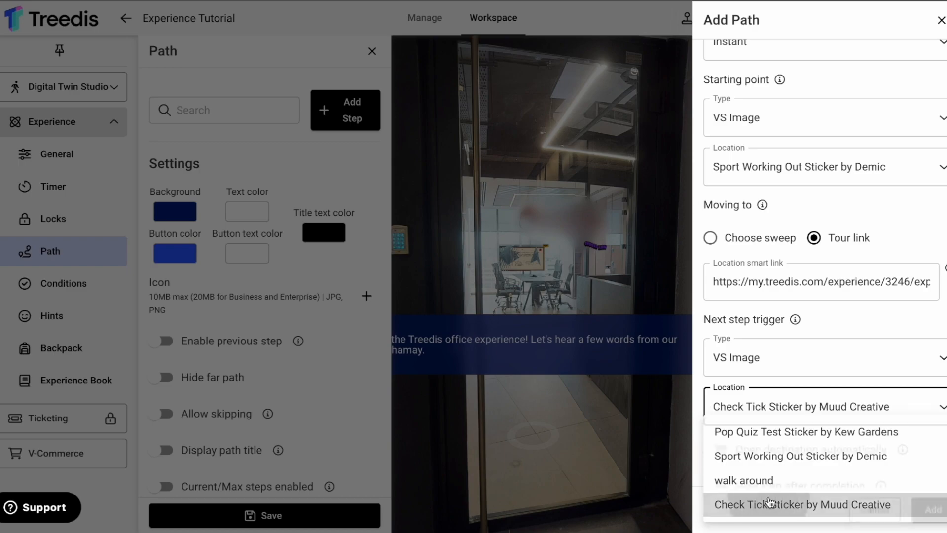
{"action": "left_click", "coordinate": [930, 509]}
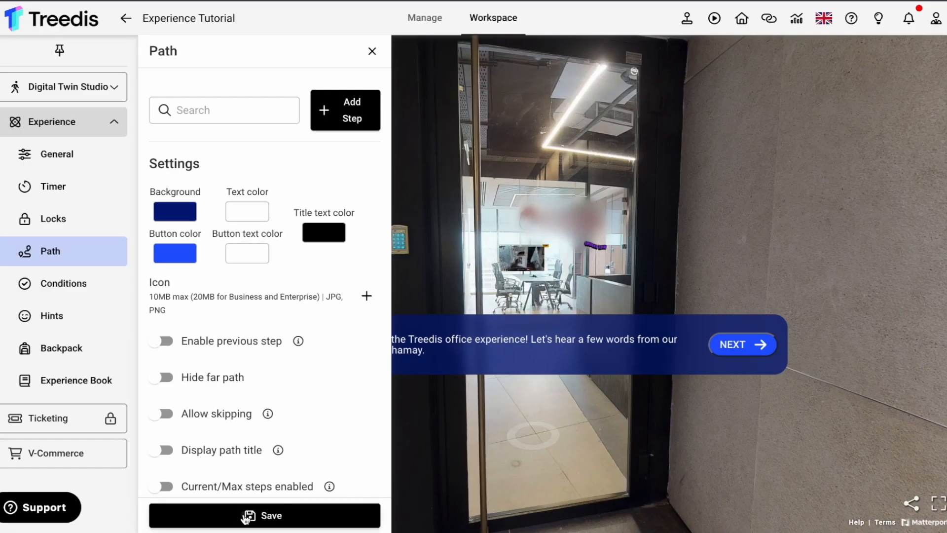
{"action": "left_click", "coordinate": [246, 516]}
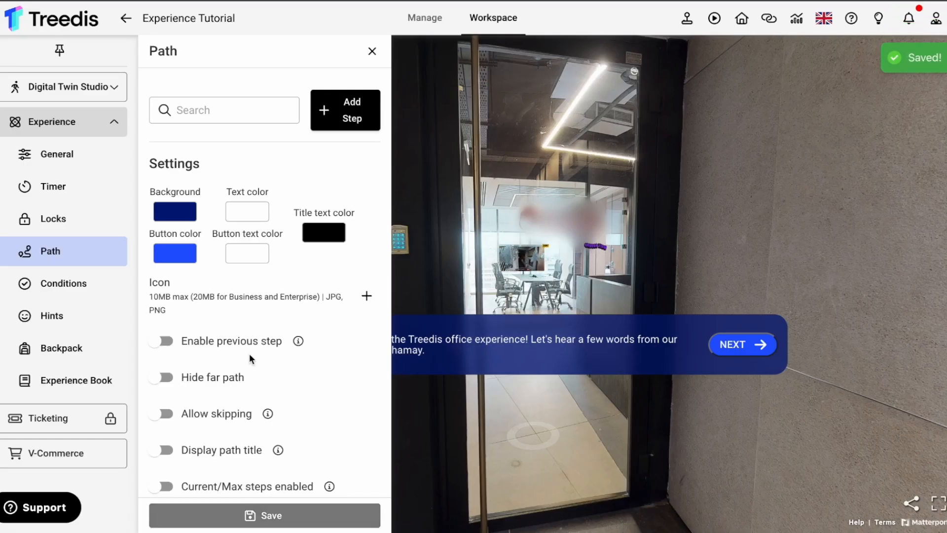
- Start a path step labelled "Path 4" with the description "Were you paying attention?" and the movement type Fly
{"action": "left_click", "coordinate": [348, 117]}
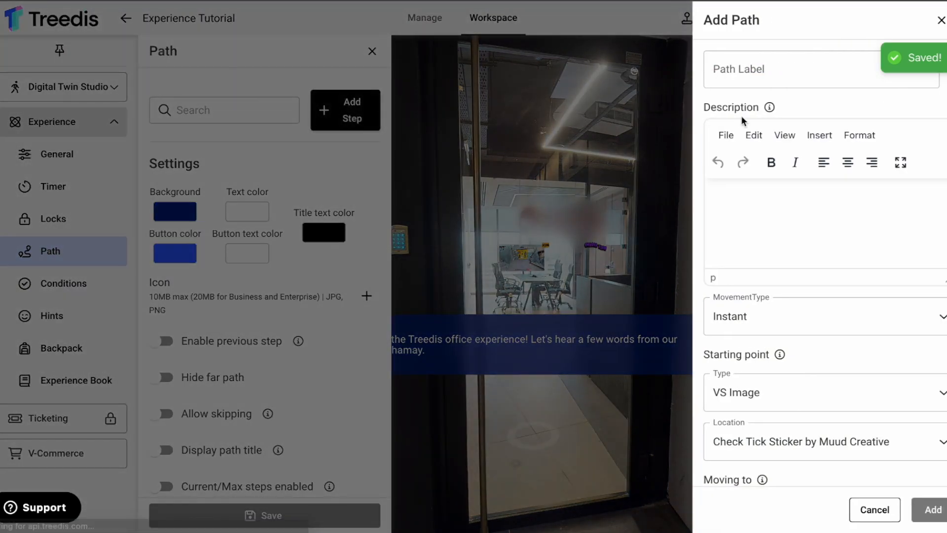
{"action": "left_click", "coordinate": [755, 71]}
{"action": "type", "text": "Path 4"}
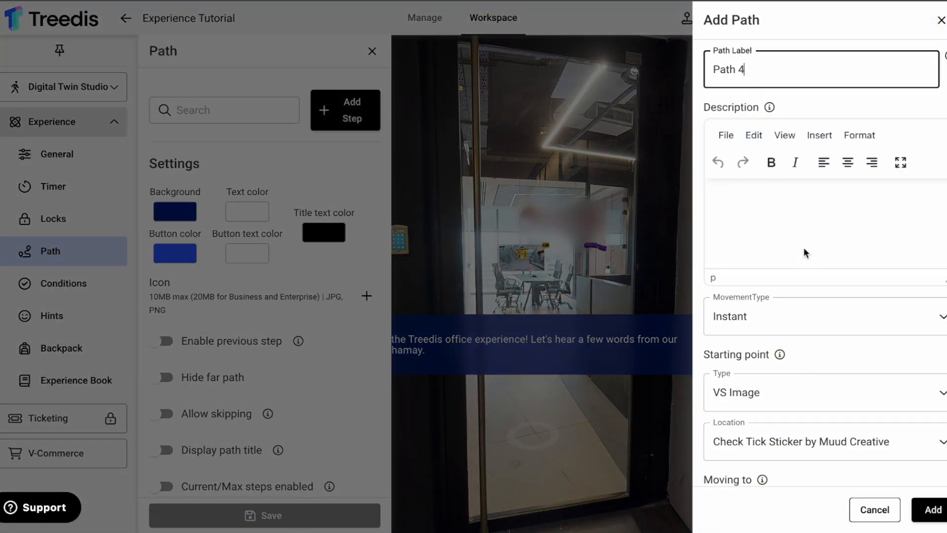
{"action": "left_click", "coordinate": [800, 212]}
{"action": "type", "text": "Wer"}
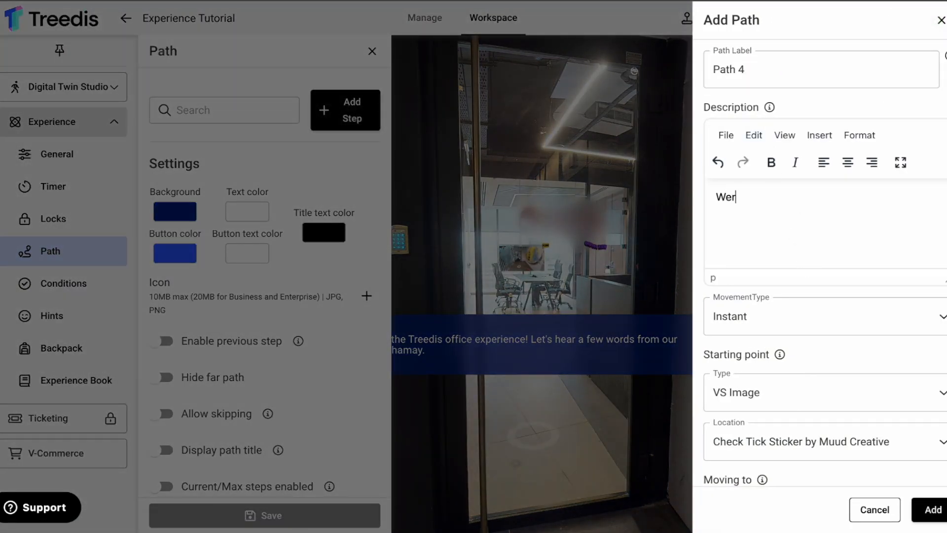
{"action": "type", "text": "e you paying attention?"}
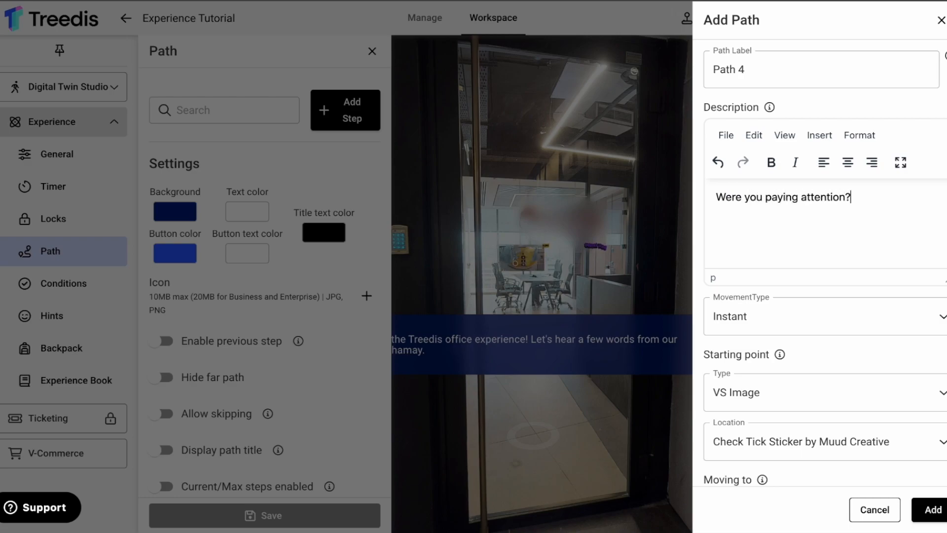
{"action": "left_click", "coordinate": [847, 325]}
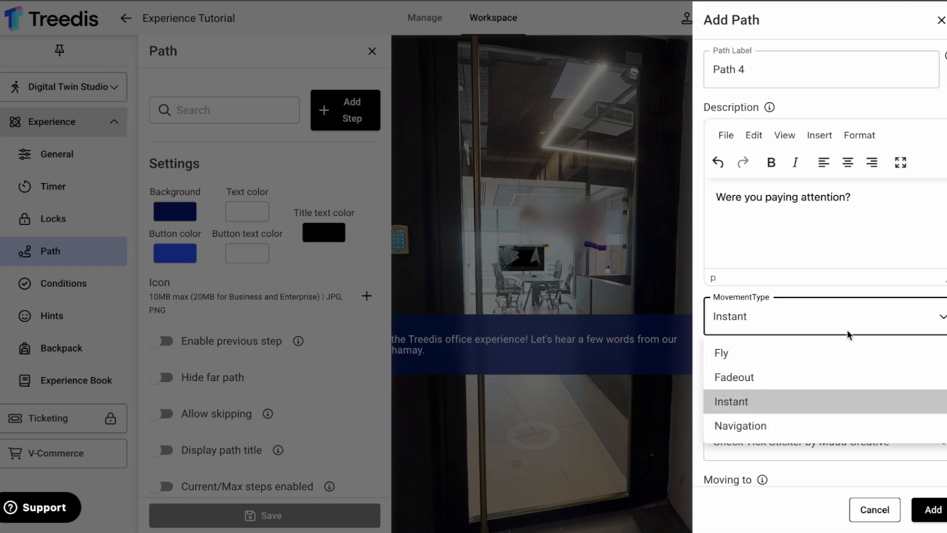
{"action": "left_click", "coordinate": [794, 356]}
- Set Path 4's destination to a tour link, pasting the smart link copied from the office area with the "Quiz time" sticker
{"action": "scroll", "coordinate": [793, 356], "scroll_direction": "down", "scroll_amount": 2}
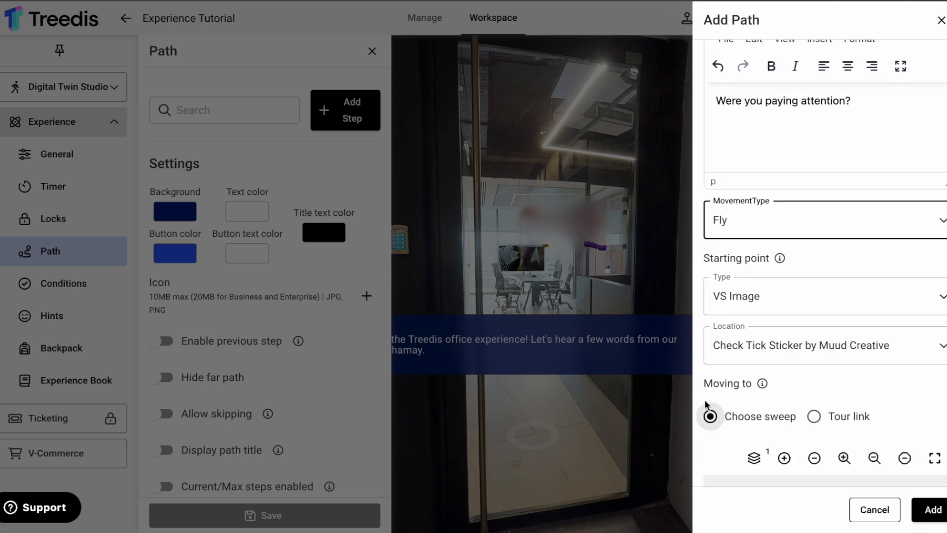
{"action": "scroll", "coordinate": [796, 380], "scroll_direction": "down", "scroll_amount": 3}
{"action": "left_click", "coordinate": [838, 290]}
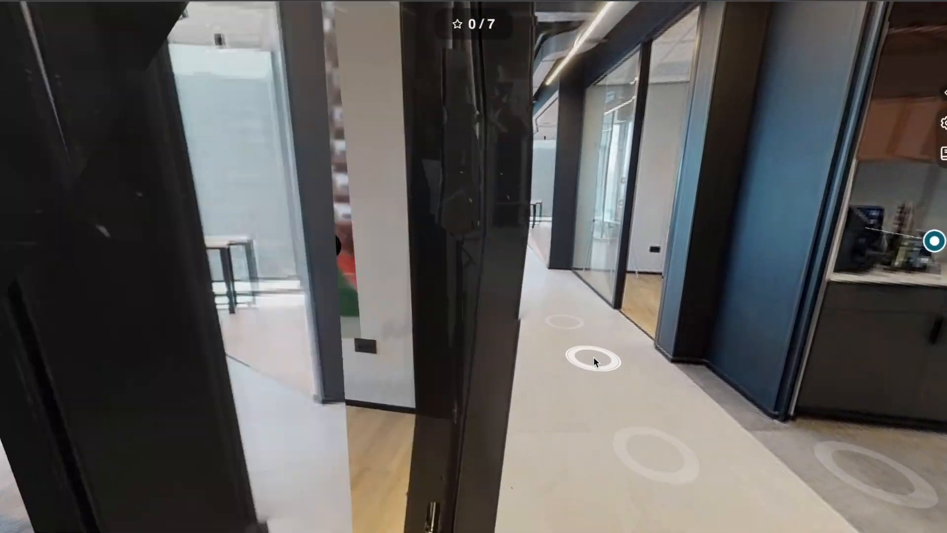
{"action": "left_click", "coordinate": [593, 356]}
{"action": "left_click", "coordinate": [548, 352]}
{"action": "left_click_drag", "start_coordinate": [384, 333], "coordinate": [524, 377]}
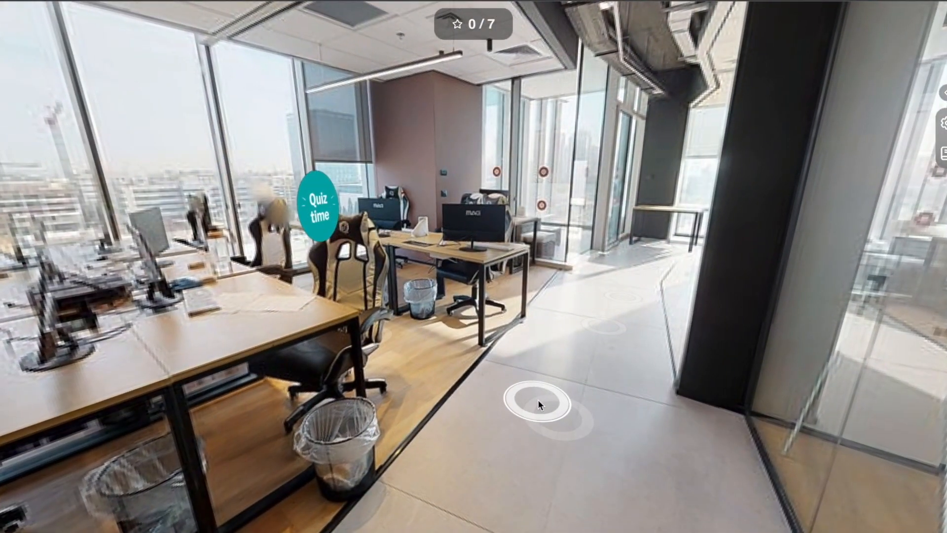
{"action": "left_click", "coordinate": [539, 400]}
{"action": "left_click_drag", "start_coordinate": [339, 386], "coordinate": [586, 387]}
{"action": "key", "text": "c"}
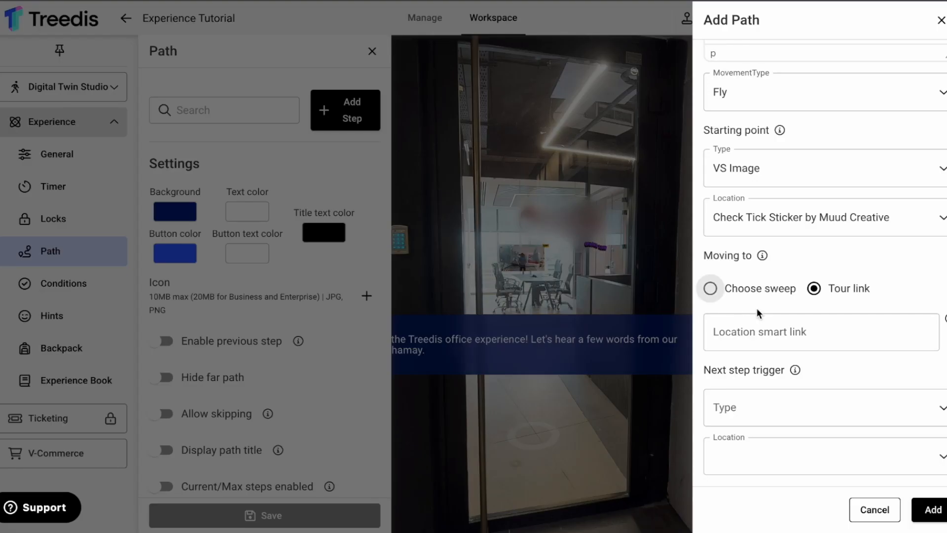
{"action": "left_click", "coordinate": [766, 326]}
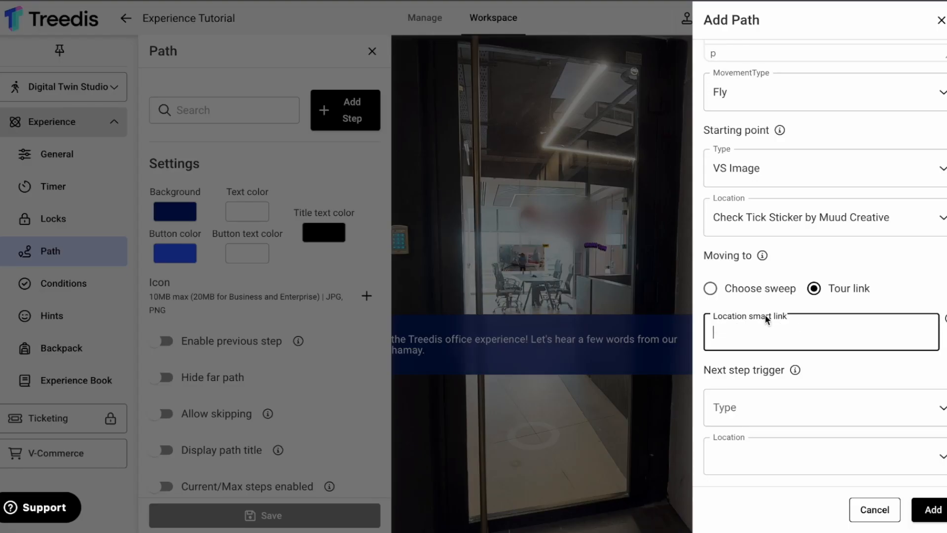
{"action": "key", "text": "ctrl+v"}
- Set Path 4's next step trigger to the VS Image "Pop Quiz Test Sticker by Kew Gardens", then add the step and save the path
{"action": "left_click", "coordinate": [783, 409]}
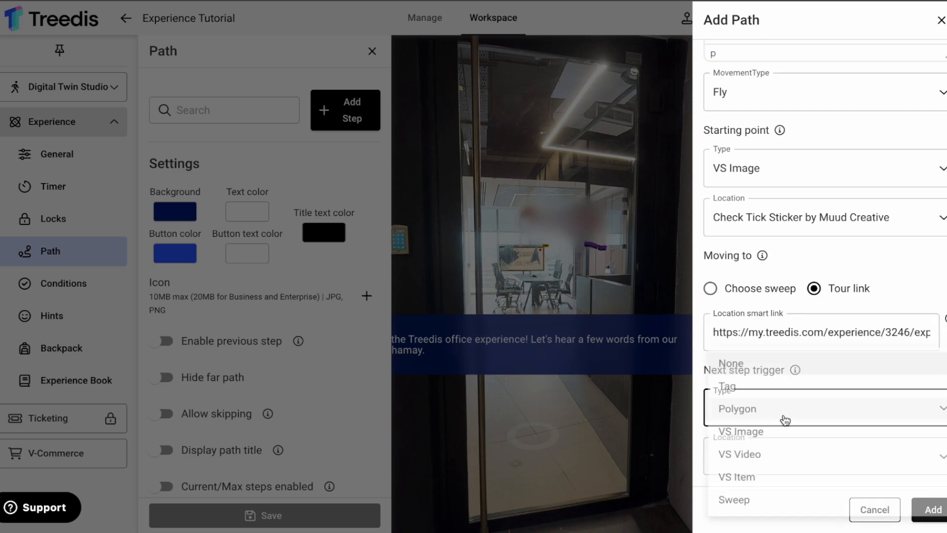
{"action": "left_click", "coordinate": [771, 434]}
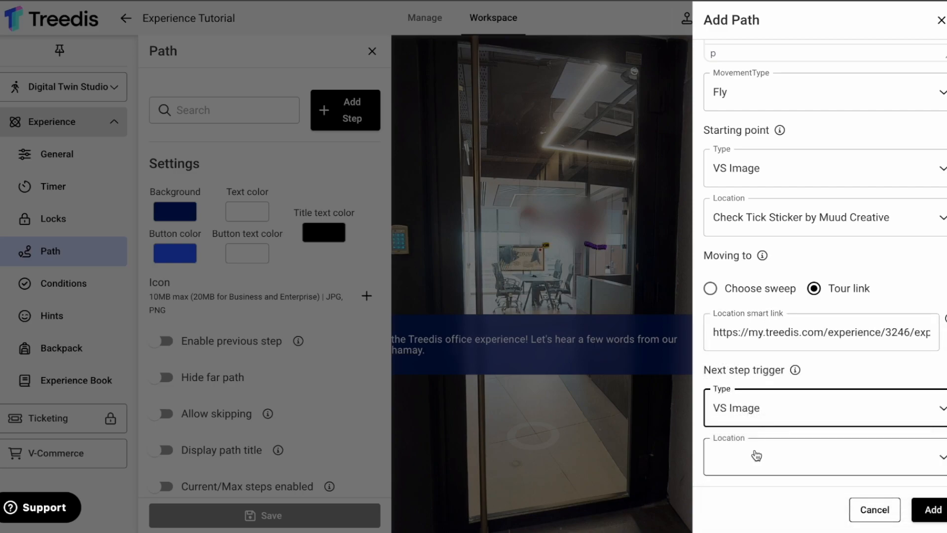
{"action": "left_click", "coordinate": [706, 452]}
{"action": "left_click", "coordinate": [764, 431]}
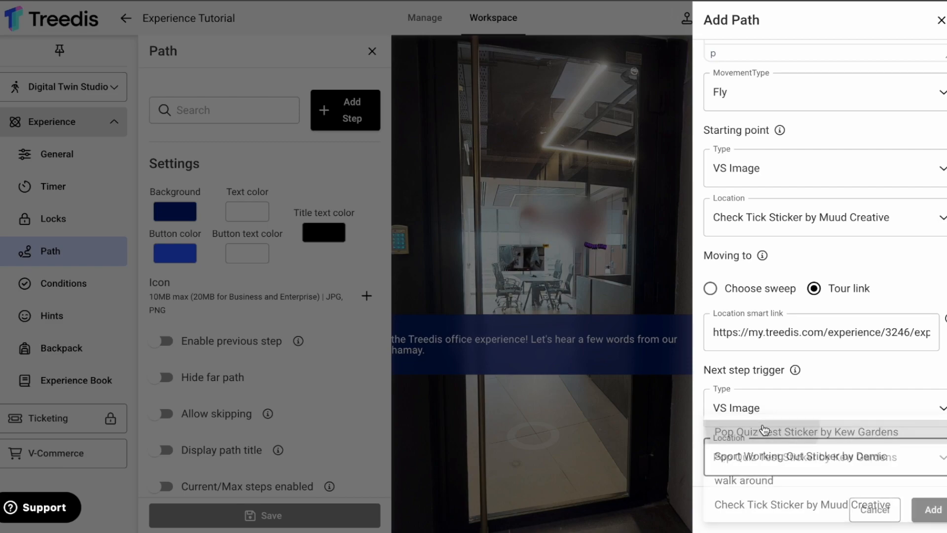
{"action": "scroll", "coordinate": [763, 427], "scroll_direction": "down", "scroll_amount": 4}
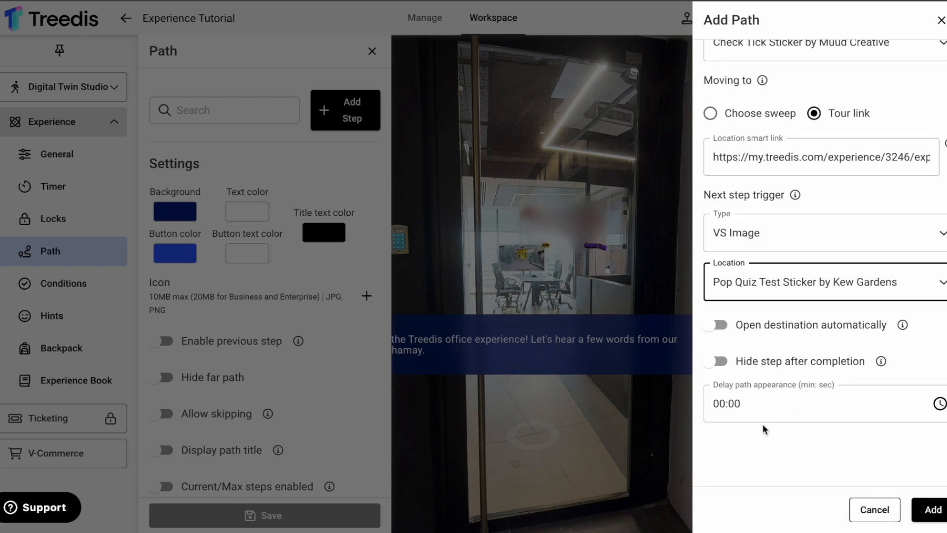
{"action": "left_click", "coordinate": [933, 511]}
{"action": "left_click", "coordinate": [332, 514]}
- Open the "Quizz 1" lock from the experience's locks and examine its location and settings
{"action": "left_click", "coordinate": [84, 232]}
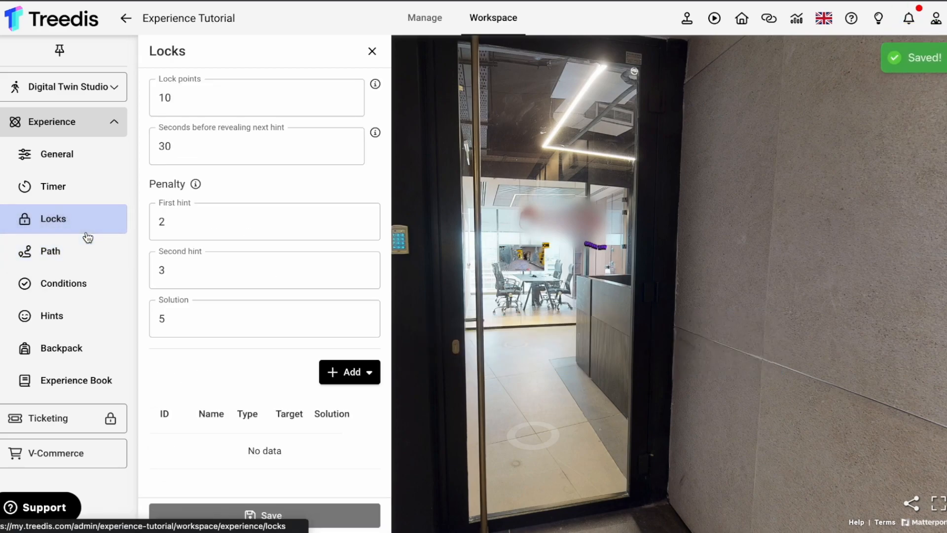
{"action": "scroll", "coordinate": [251, 449], "scroll_direction": "down", "scroll_amount": 1}
{"action": "left_click", "coordinate": [236, 406]}
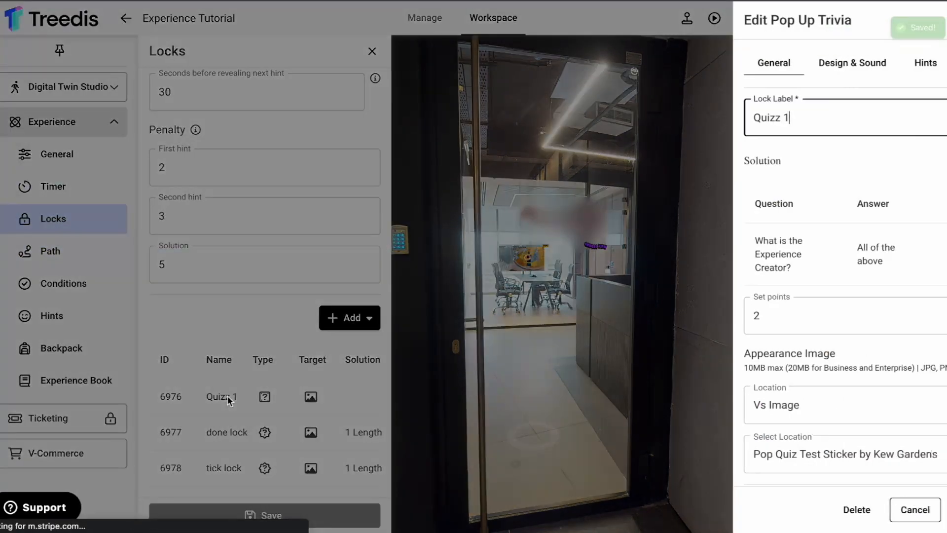
{"action": "scroll", "coordinate": [838, 365], "scroll_direction": "down", "scroll_amount": 4}
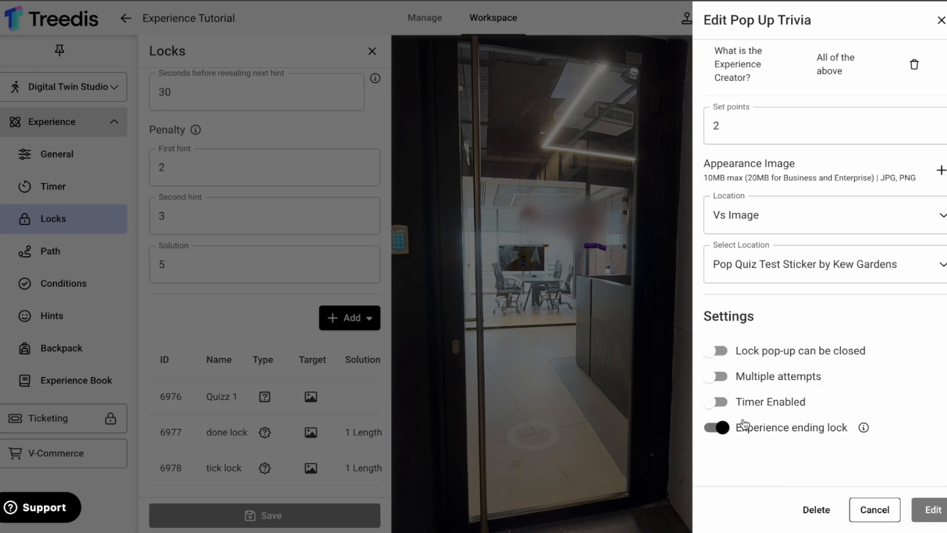
- Check the Quizz 1 lock's location and experience-ending setting, and leave the lock without saving changes
{"action": "scroll", "coordinate": [791, 413], "scroll_direction": "up", "scroll_amount": 1}
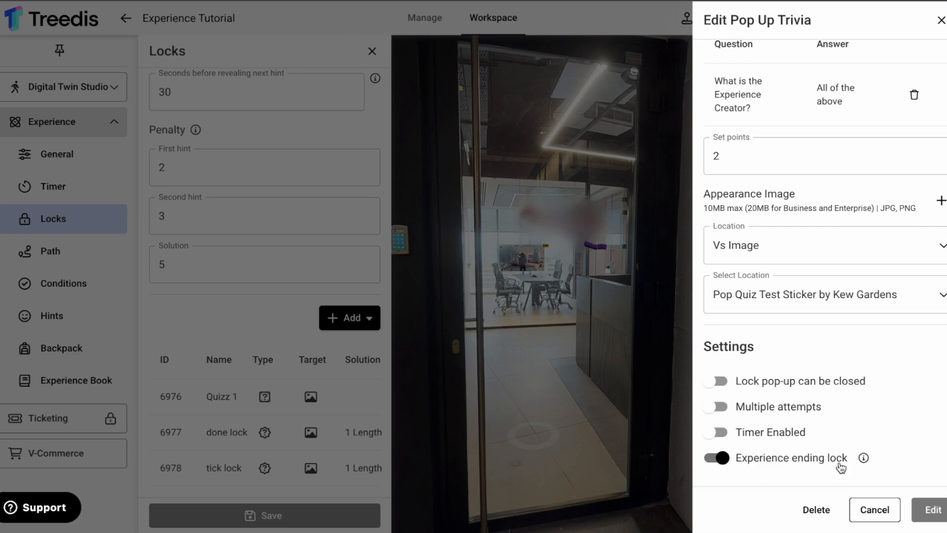
{"action": "left_click", "coordinate": [875, 509]}
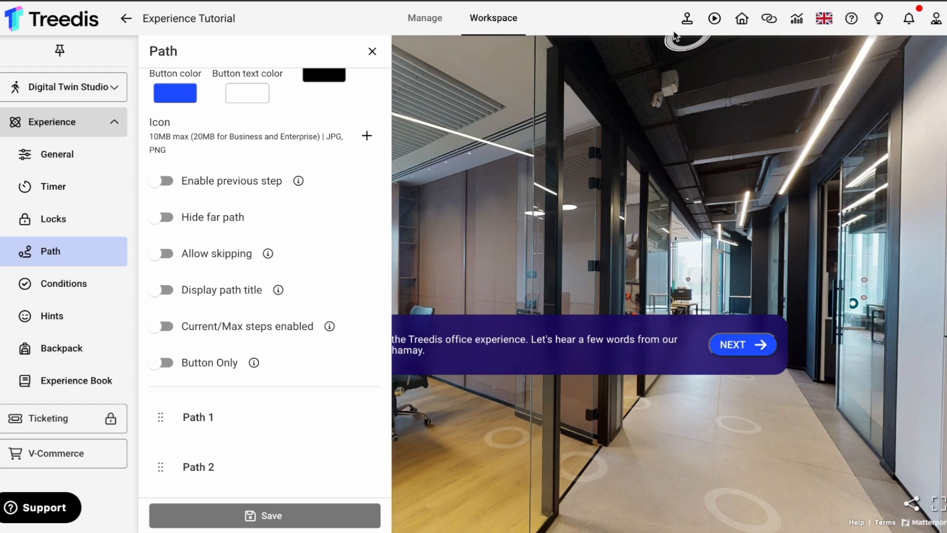
- Launch the Treedis Office Experience in visitor view, start it, and advance through its first path steps
{"action": "left_click", "coordinate": [688, 17]}
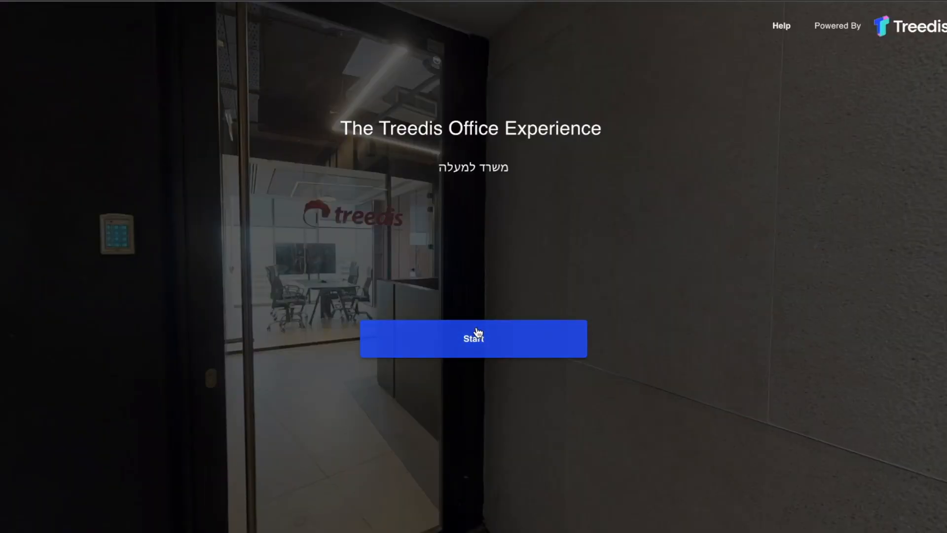
{"action": "left_click", "coordinate": [477, 332]}
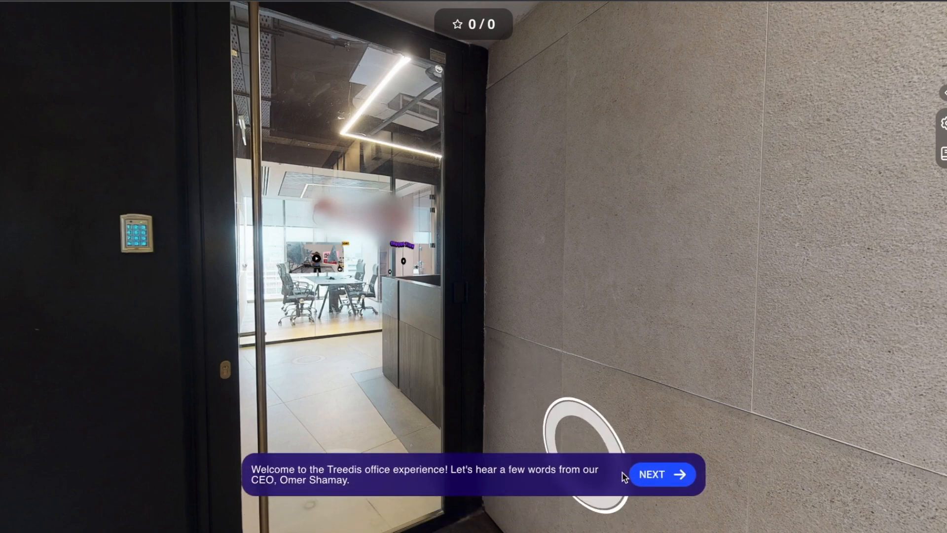
{"action": "left_click", "coordinate": [649, 473]}
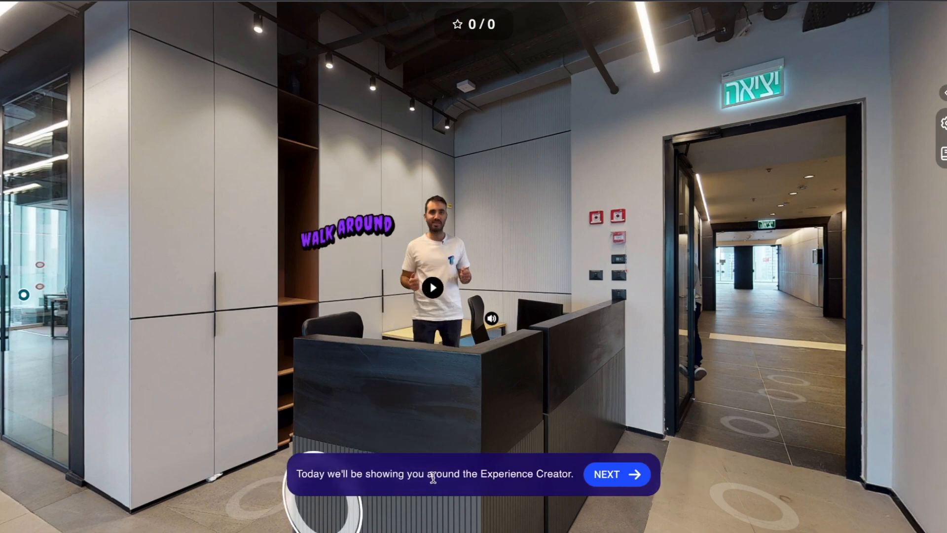
{"action": "left_click", "coordinate": [605, 485]}
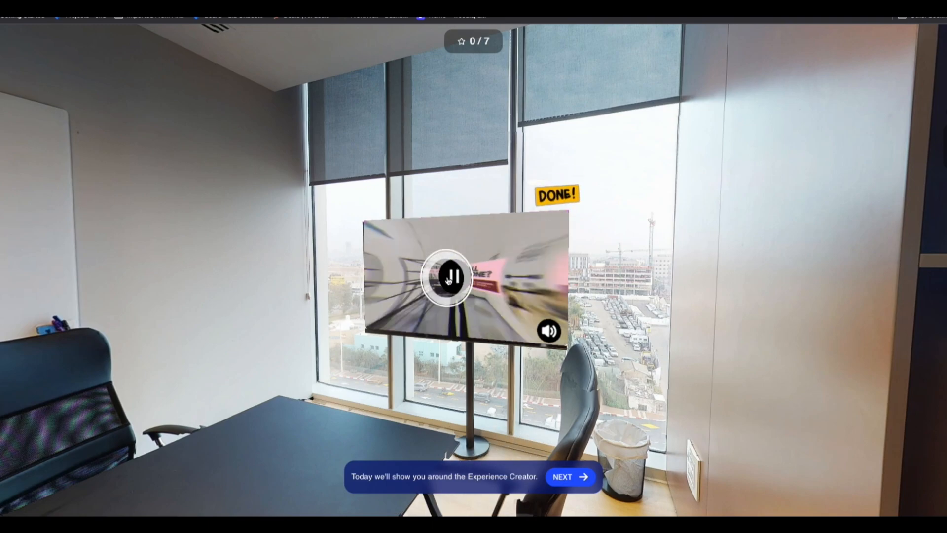
- Trigger the "DONE!" sticker in the meeting room and advance to the path stop with the check mark sticker
{"action": "left_click", "coordinate": [561, 216]}
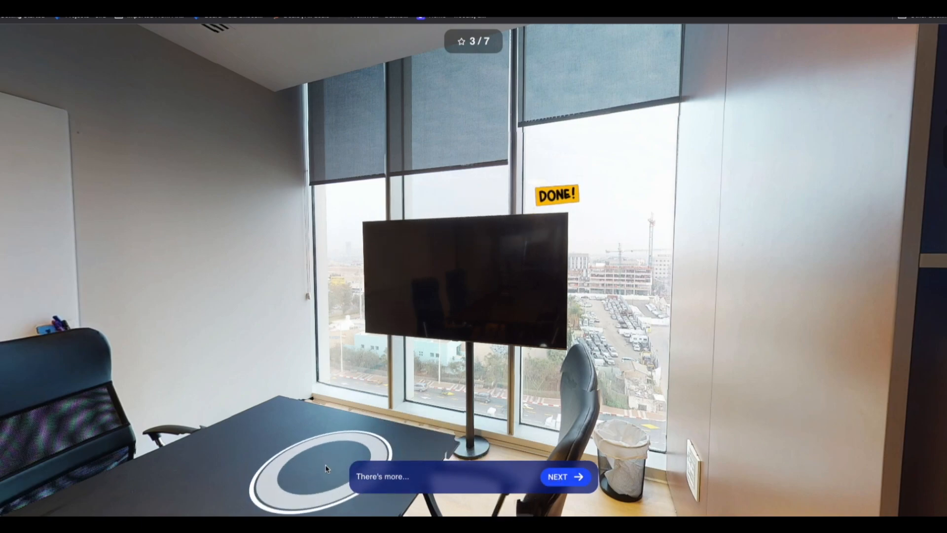
{"action": "left_click", "coordinate": [578, 479]}
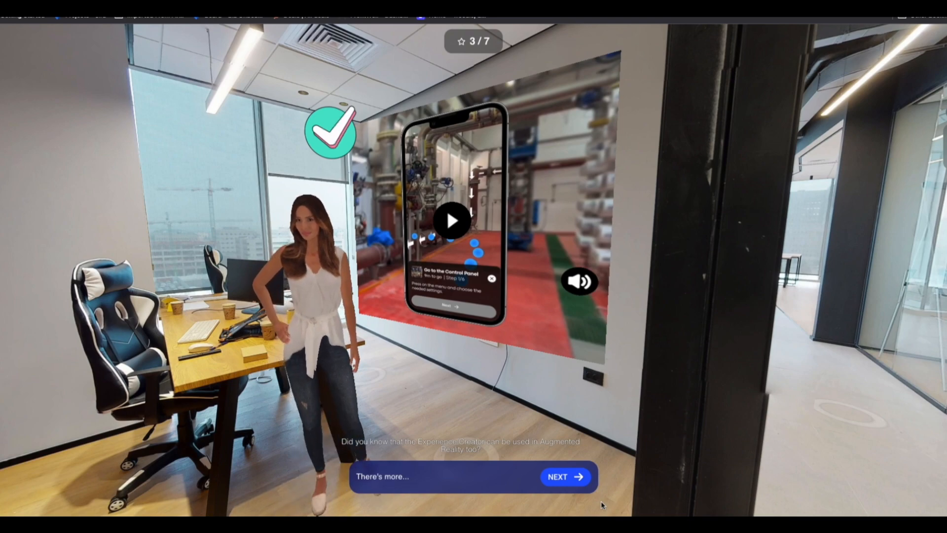
- Play and pause the phone video beside the check mark sticker, walk away from the stop, and return to the current path step
{"action": "left_click", "coordinate": [466, 220]}
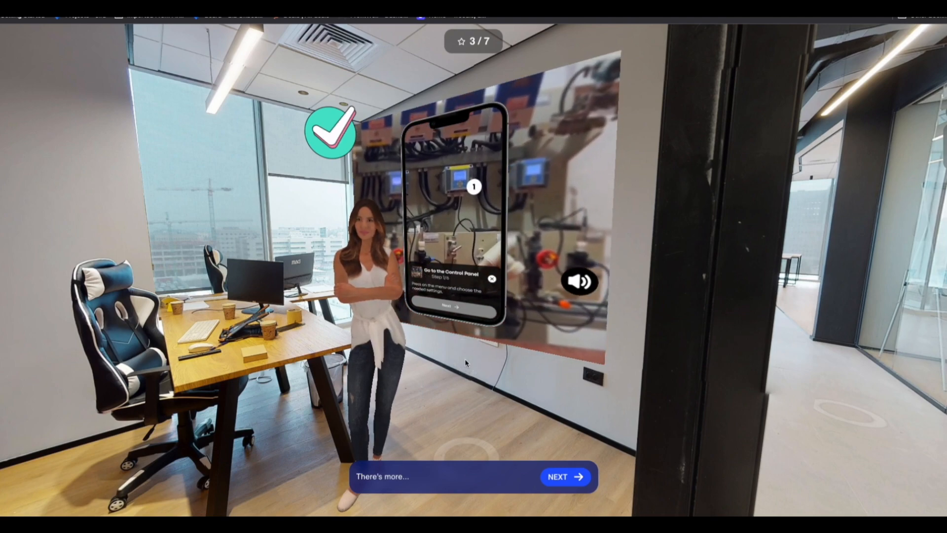
{"action": "left_click", "coordinate": [452, 220]}
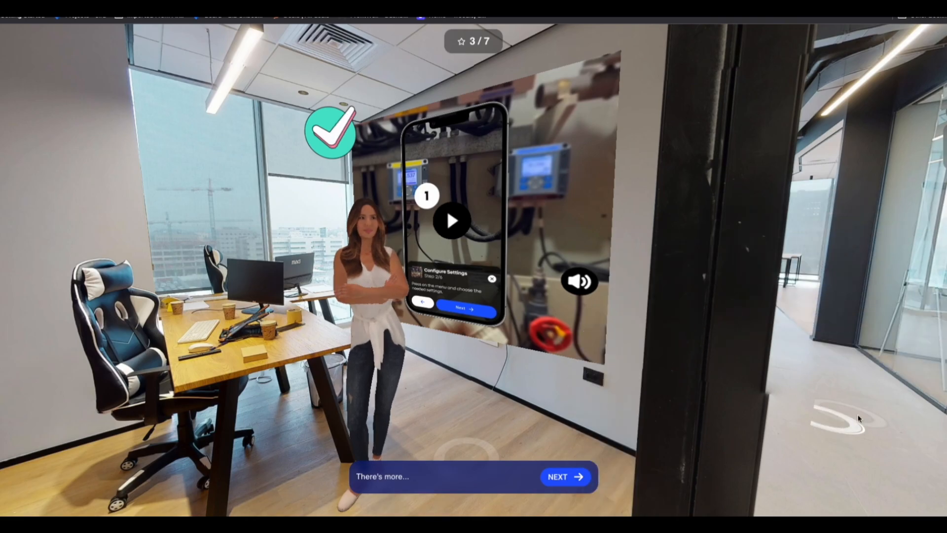
{"action": "left_click", "coordinate": [861, 417]}
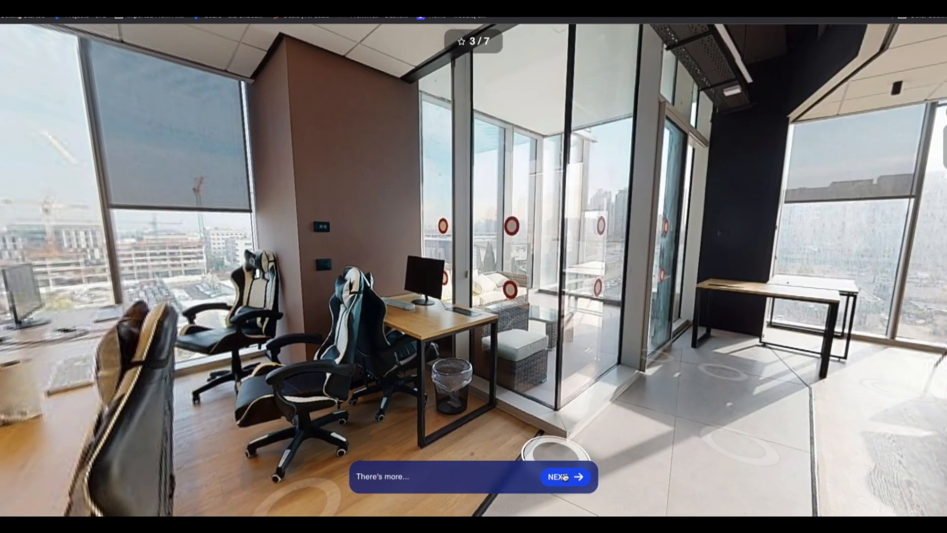
{"action": "left_click", "coordinate": [564, 477]}
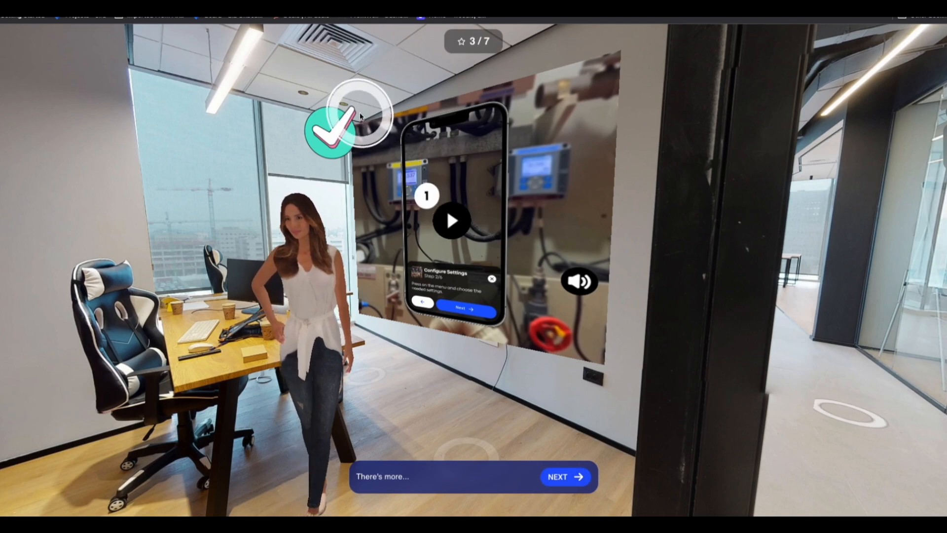
- Trigger the check mark sticker, and complete the "Quiz time" stop by answering its trivia question with "All of the above"
{"action": "left_click", "coordinate": [328, 145]}
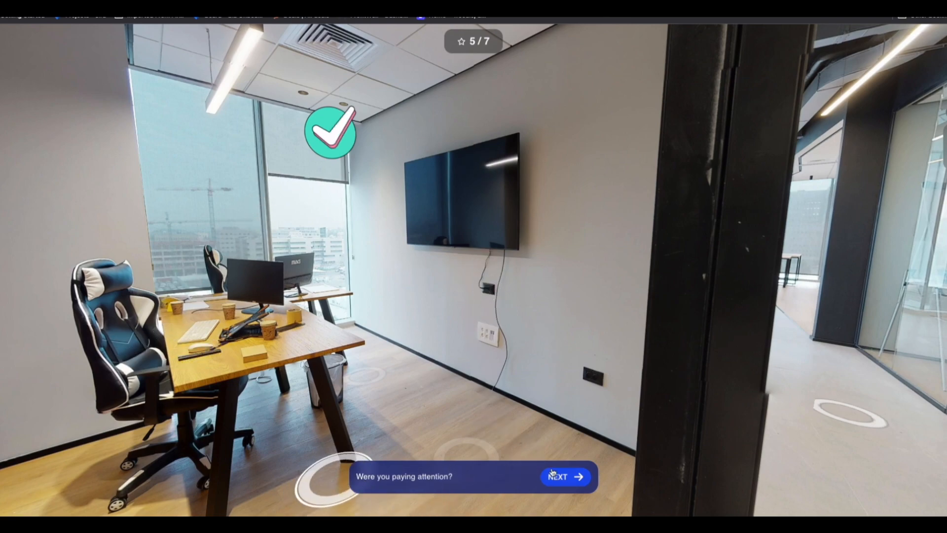
{"action": "left_click", "coordinate": [573, 479]}
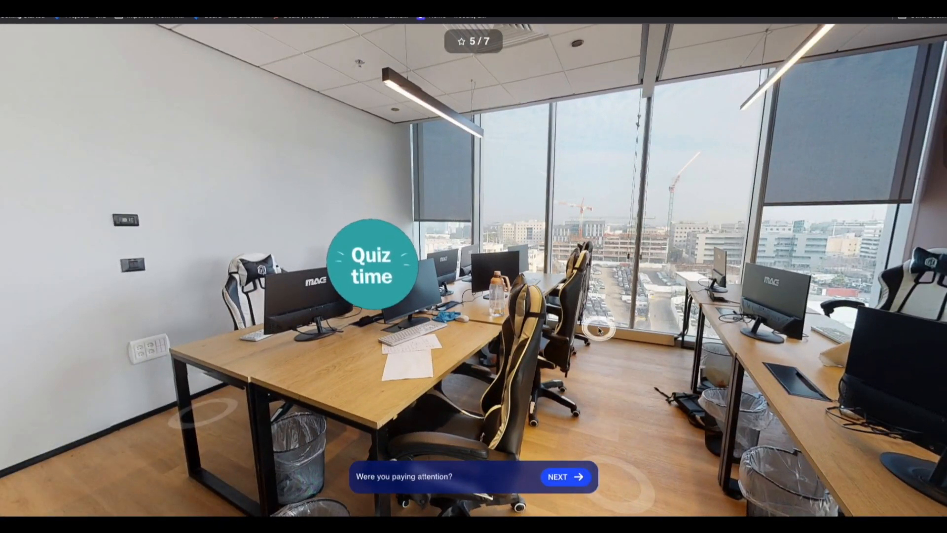
{"action": "left_click", "coordinate": [369, 249]}
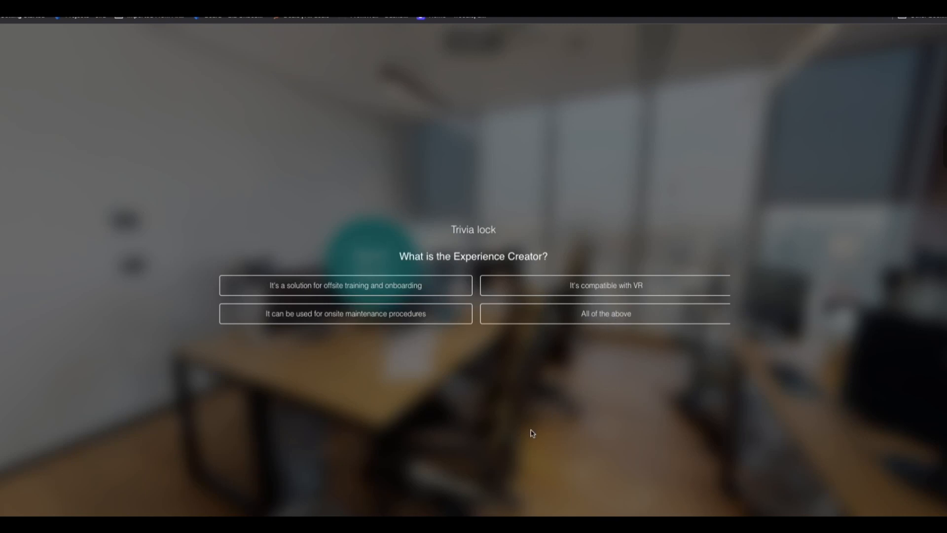
{"action": "left_click", "coordinate": [543, 322]}
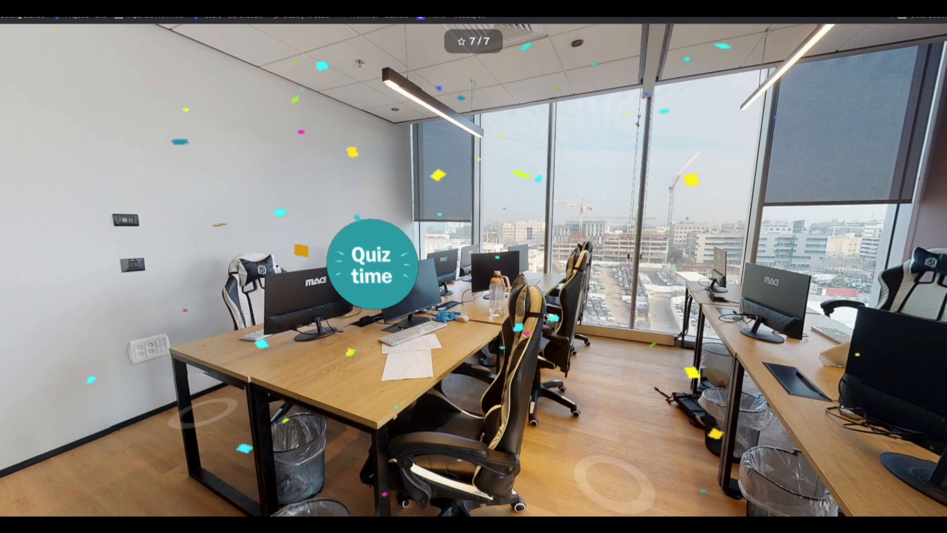